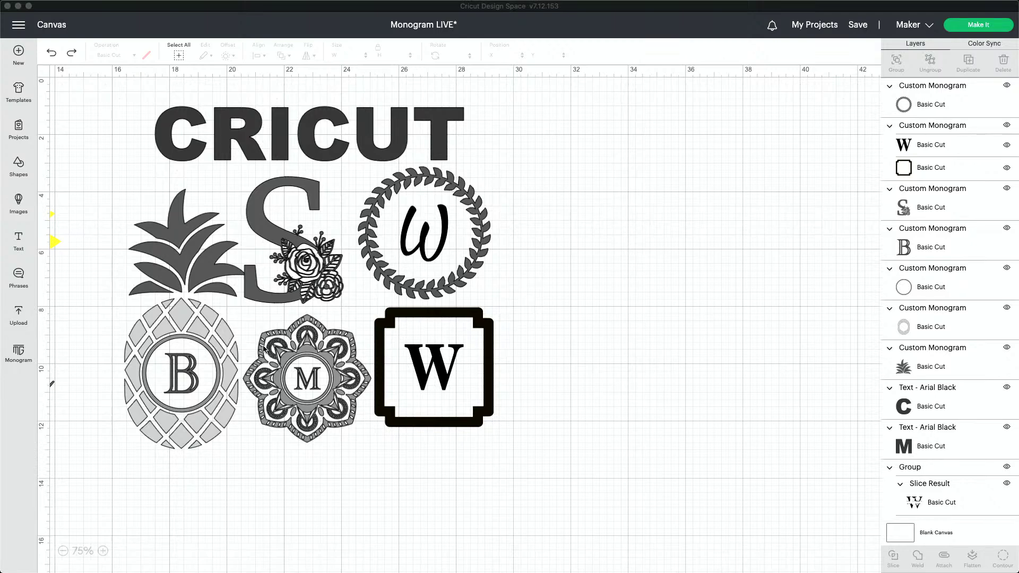
Compare the sample monograms under the MGL heading with those under the CRICUT heading on the canvas
left_click(91, 370)
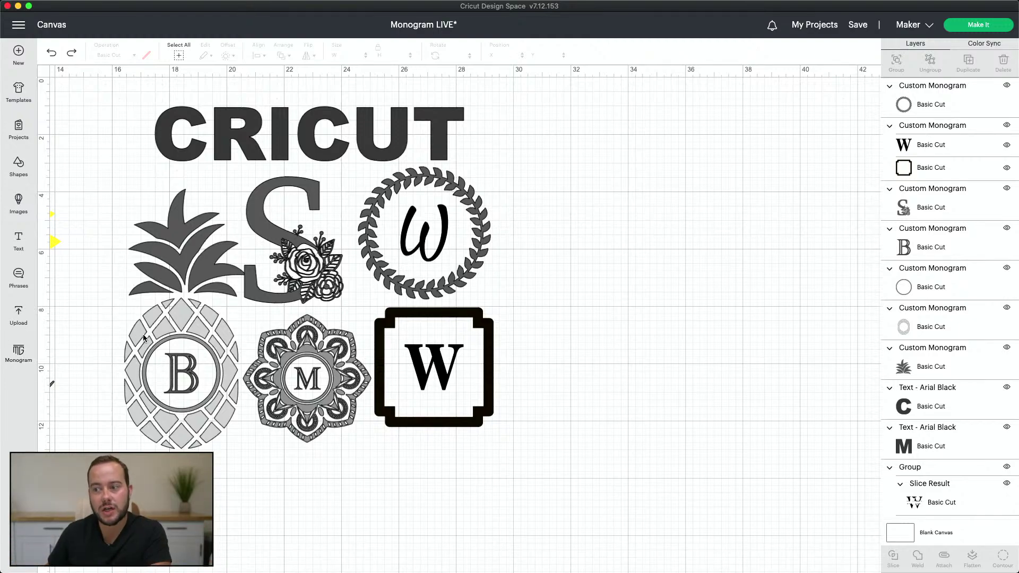
scroll(142, 333, "left", 5)
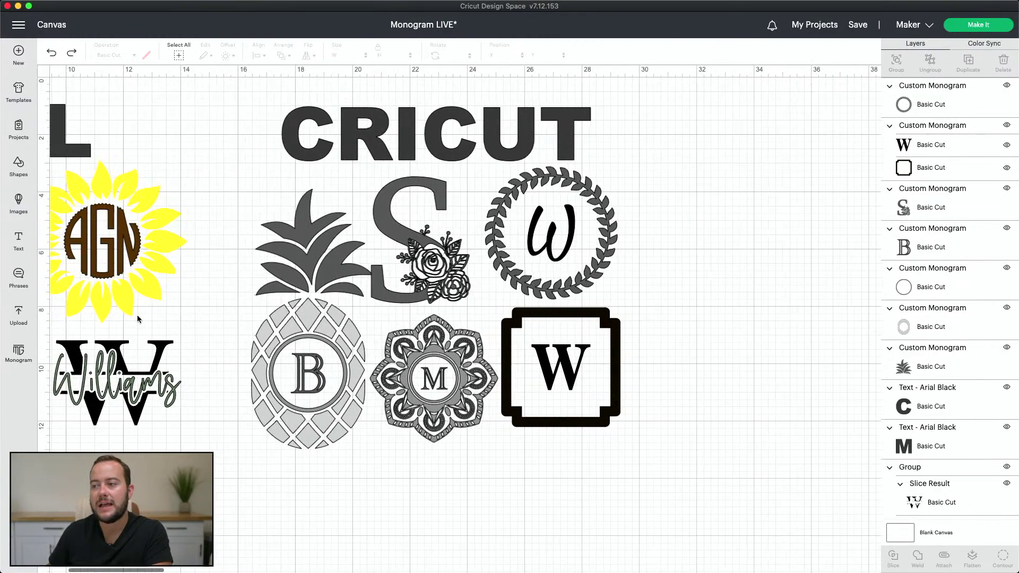
scroll(138, 318, "left", 10)
scroll(214, 356, "down", 1)
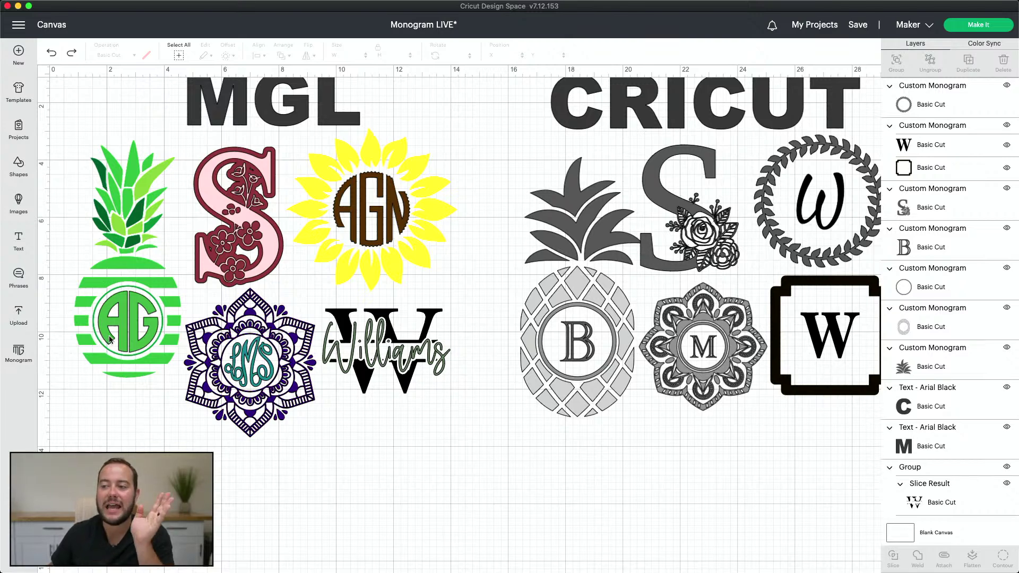
scroll(147, 320, "up", 2)
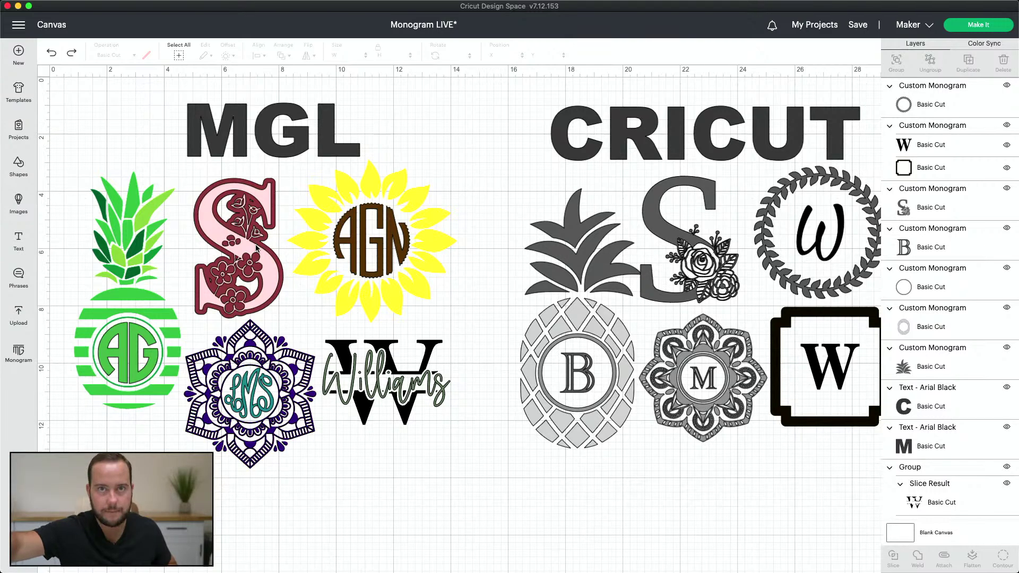
scroll(438, 239, "right", 10)
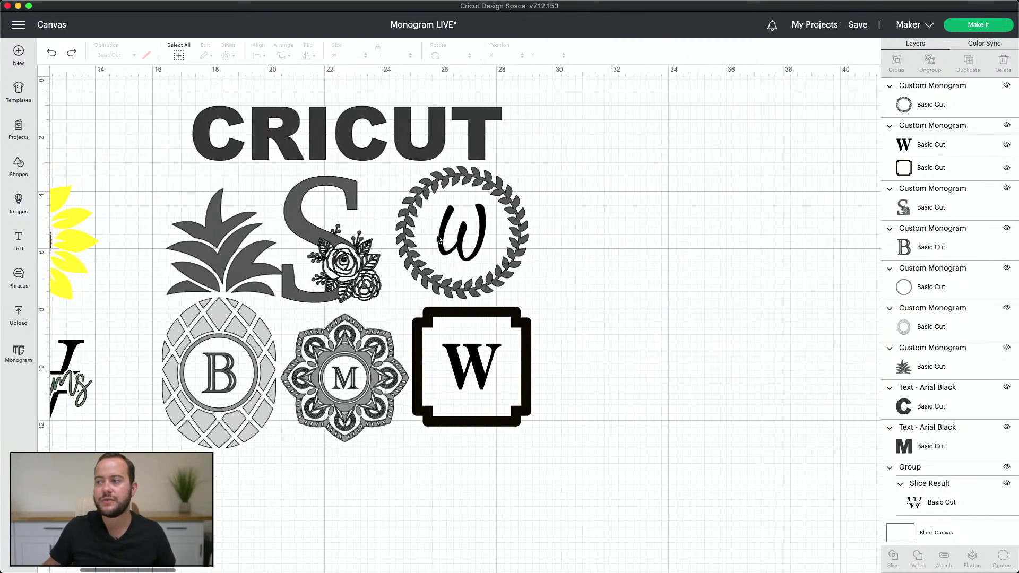
scroll(438, 239, "right", 2)
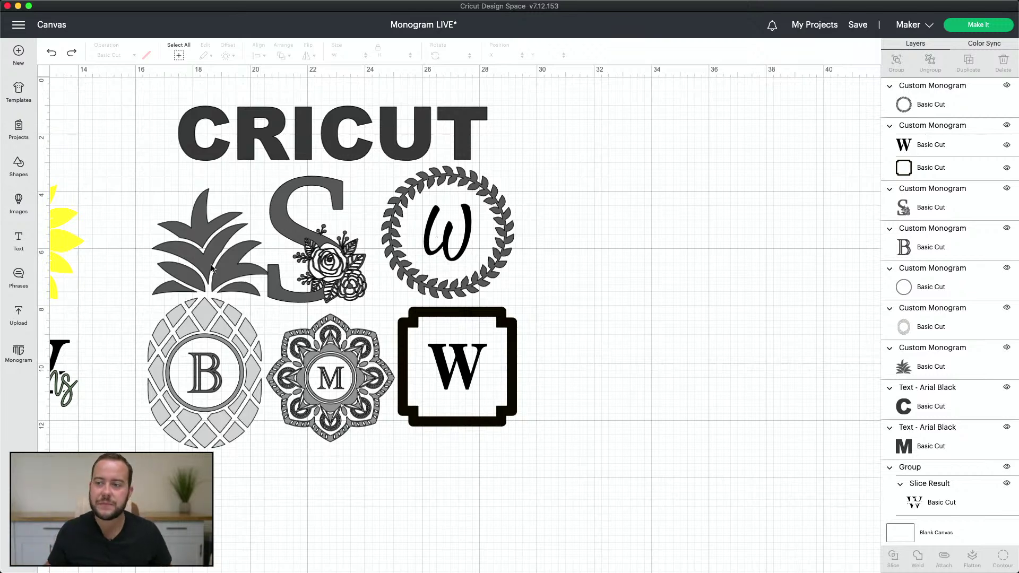
Open the Monogram Maker and enter the initials C, R and C
left_click(20, 355)
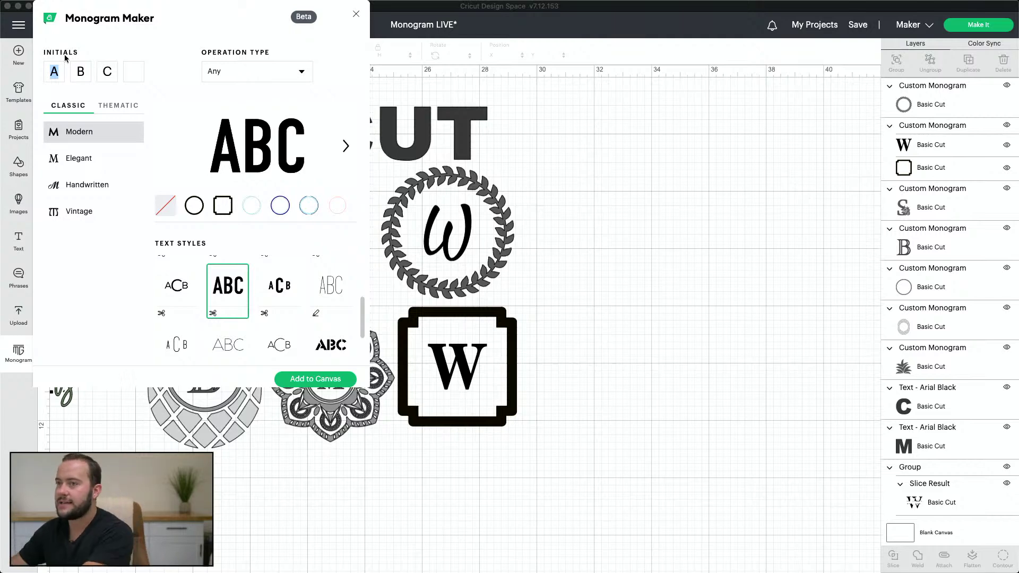
type("CR")
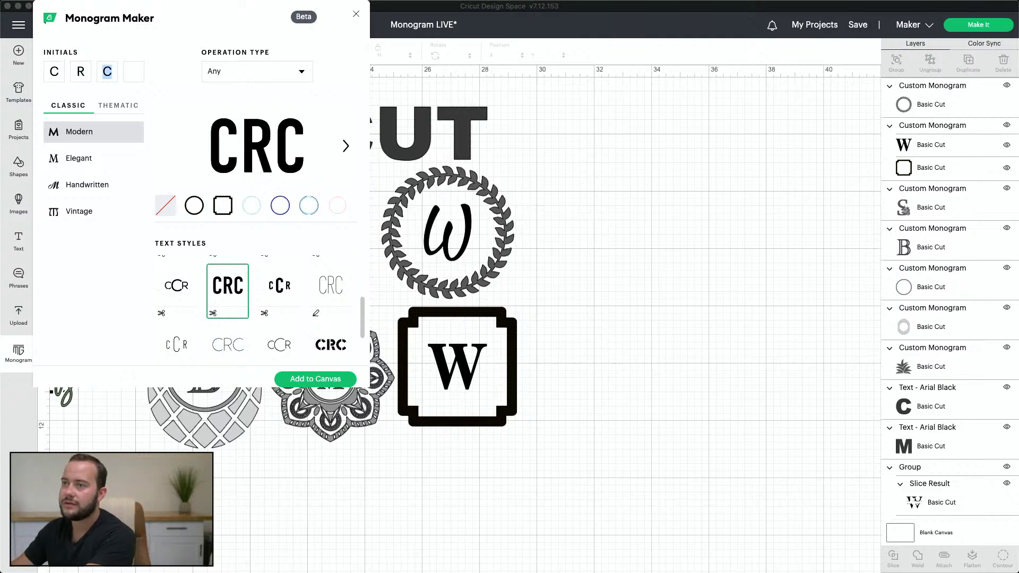
type("C")
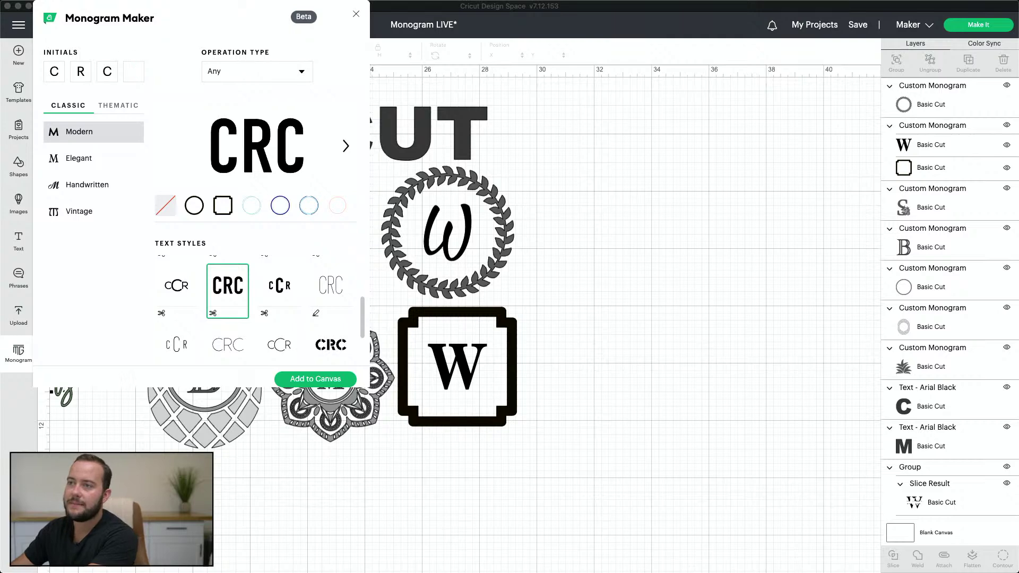
Clear the monogram initials and enter R, C and B instead
key("BackSpace")
key("BackSpace")
key("BackSpace")
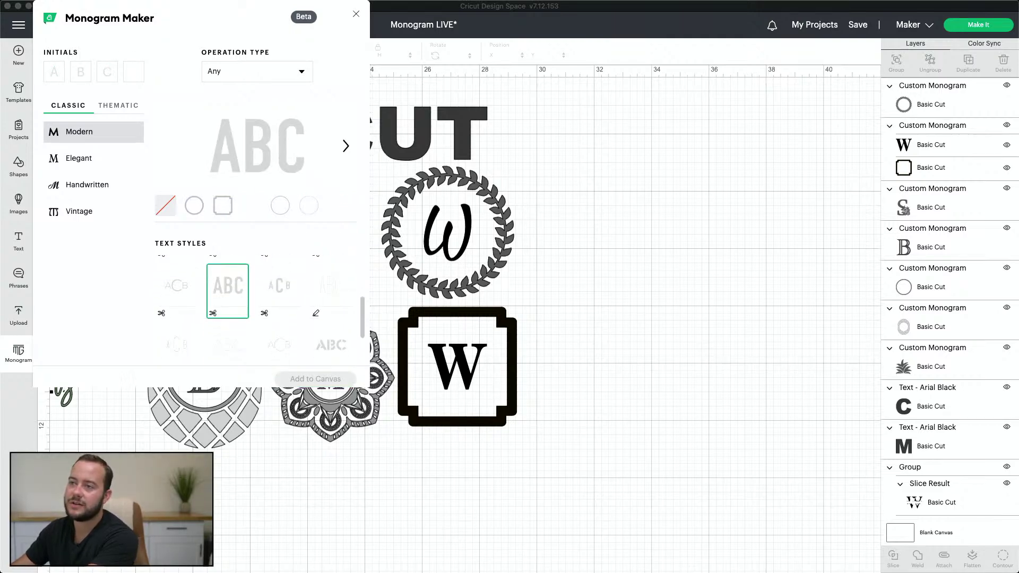
type("R")
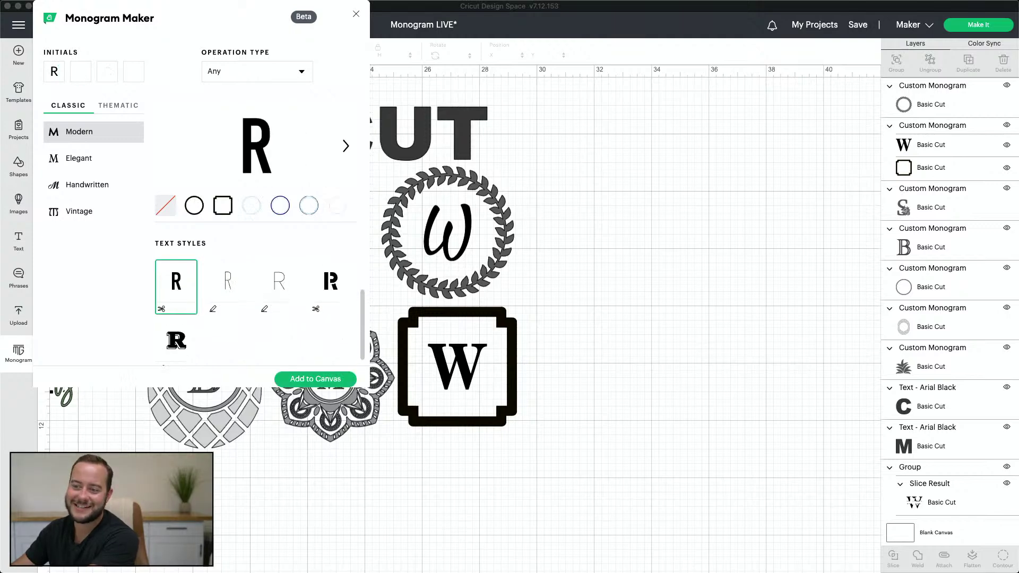
type("C")
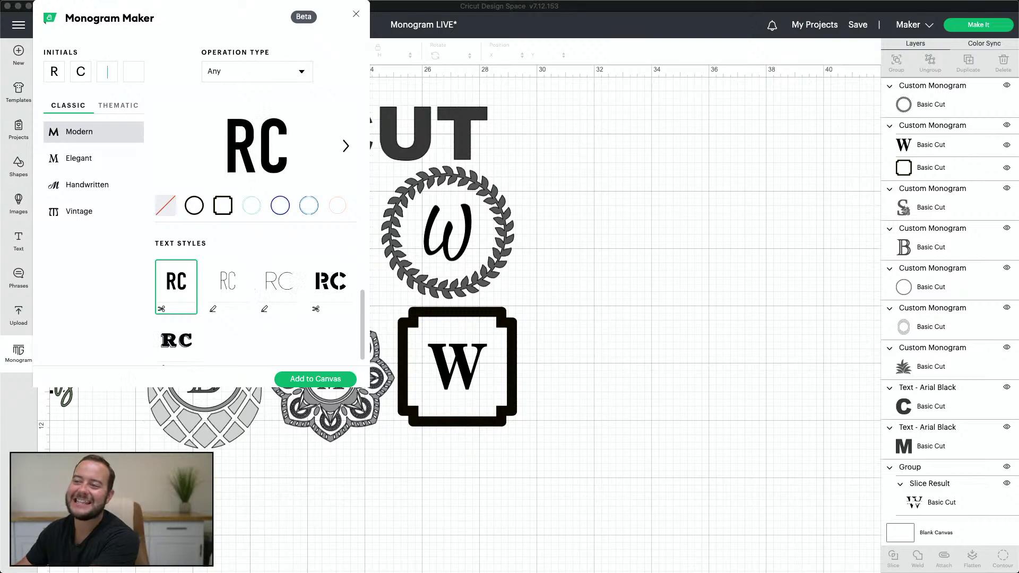
type("B")
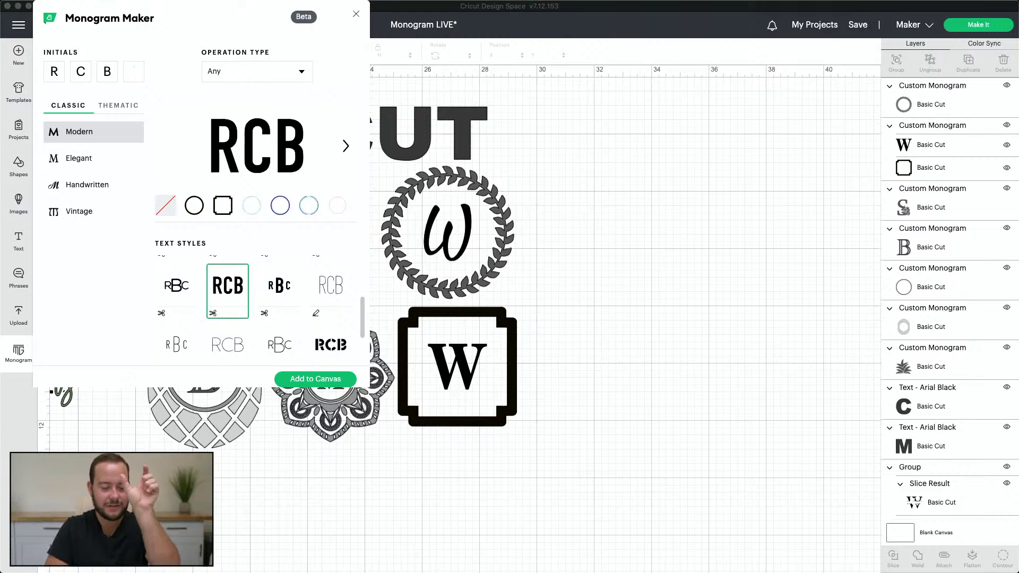
Replace the monogram initials with C, B and R, leaving the fourth initial empty
key("BackSpace")
key("BackSpace")
key("BackSpace")
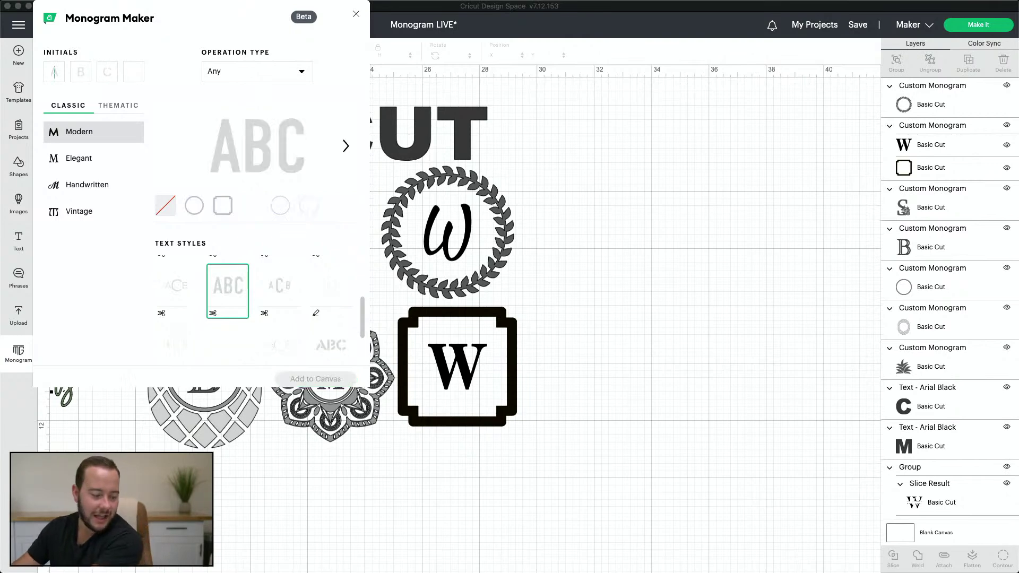
type("C")
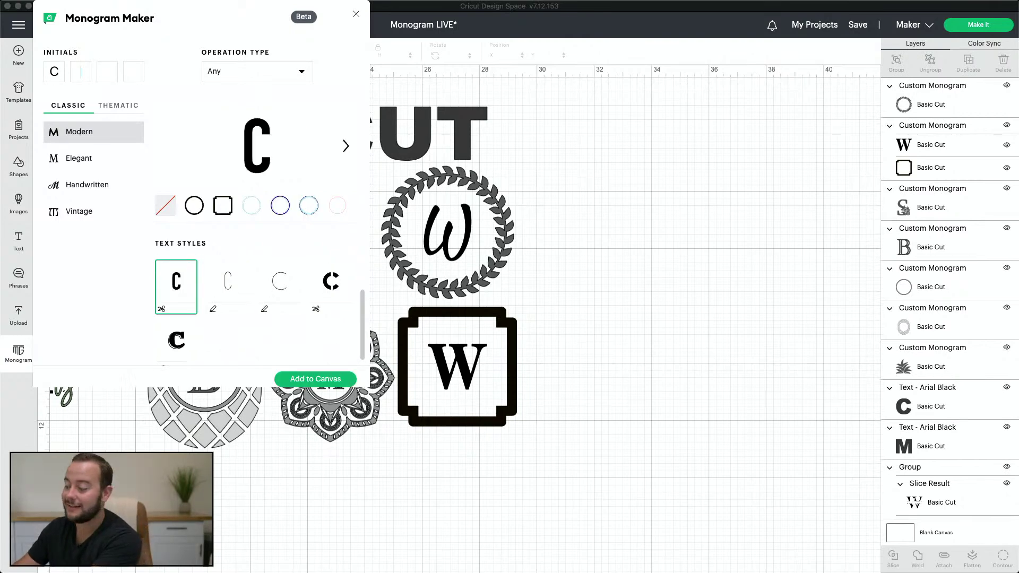
type("BVR")
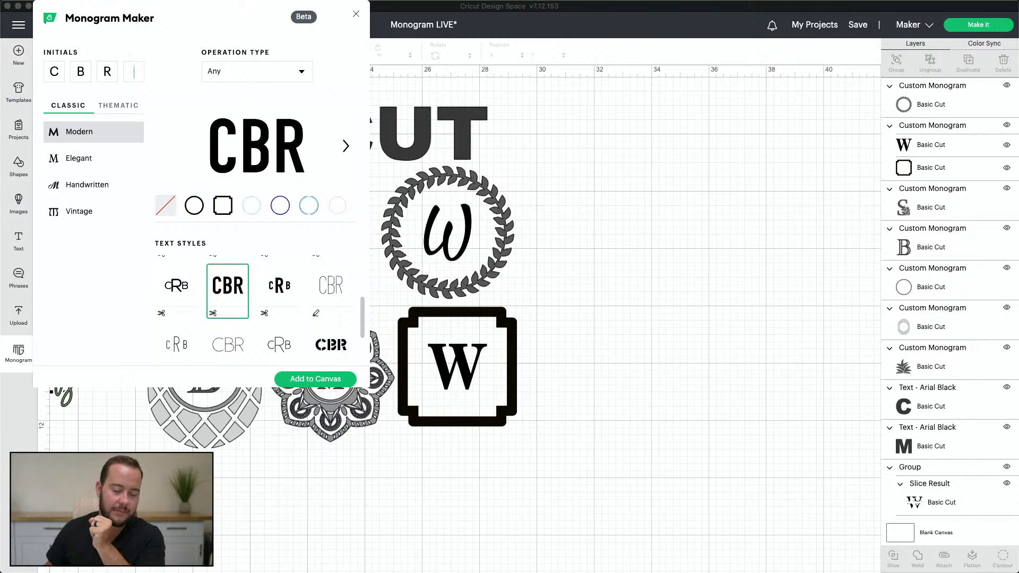
left_click(137, 71)
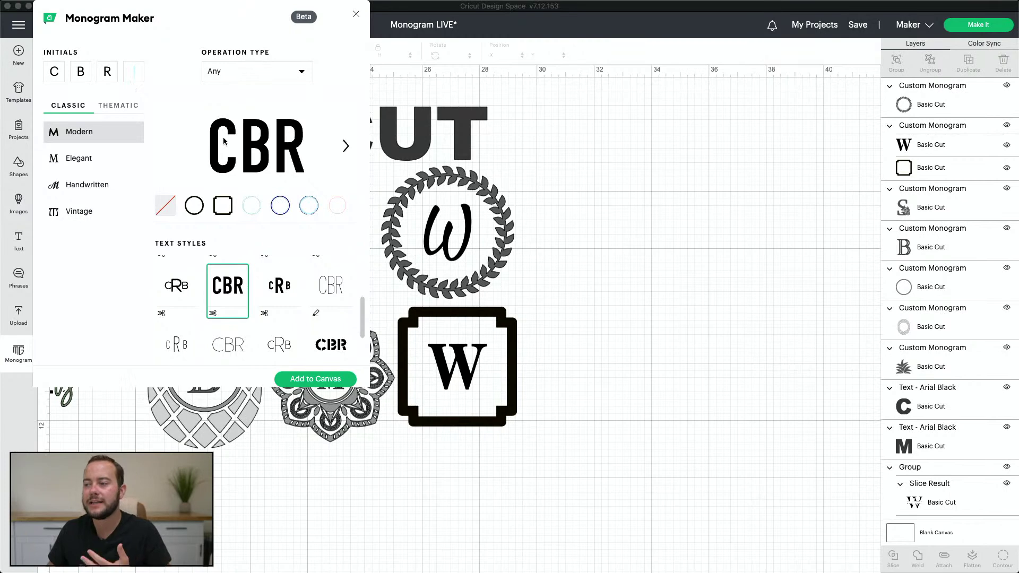
Browse the Modern text styles available for the three-letter CBR monogram
scroll(242, 290, "down", 3)
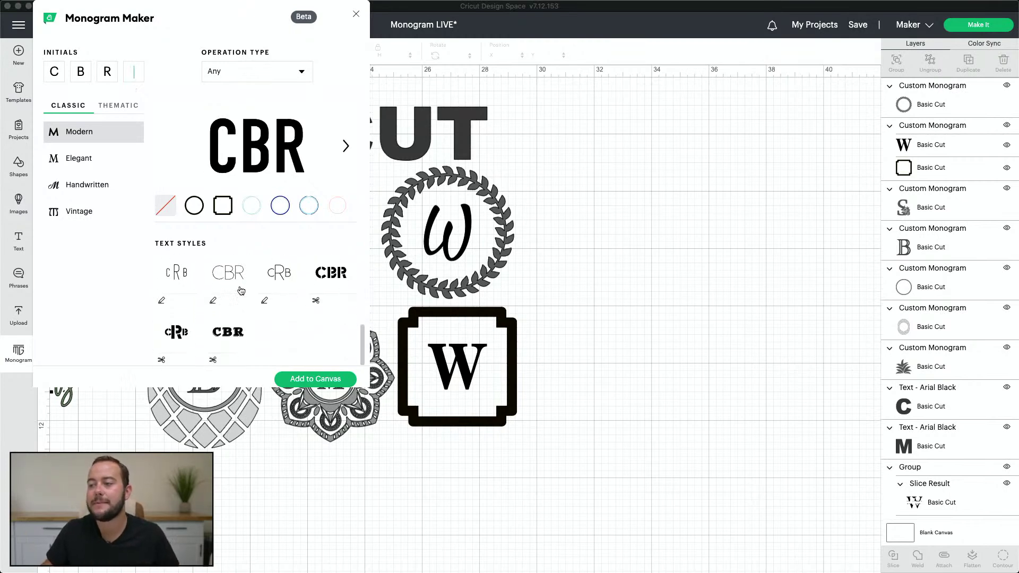
scroll(244, 289, "up", 3)
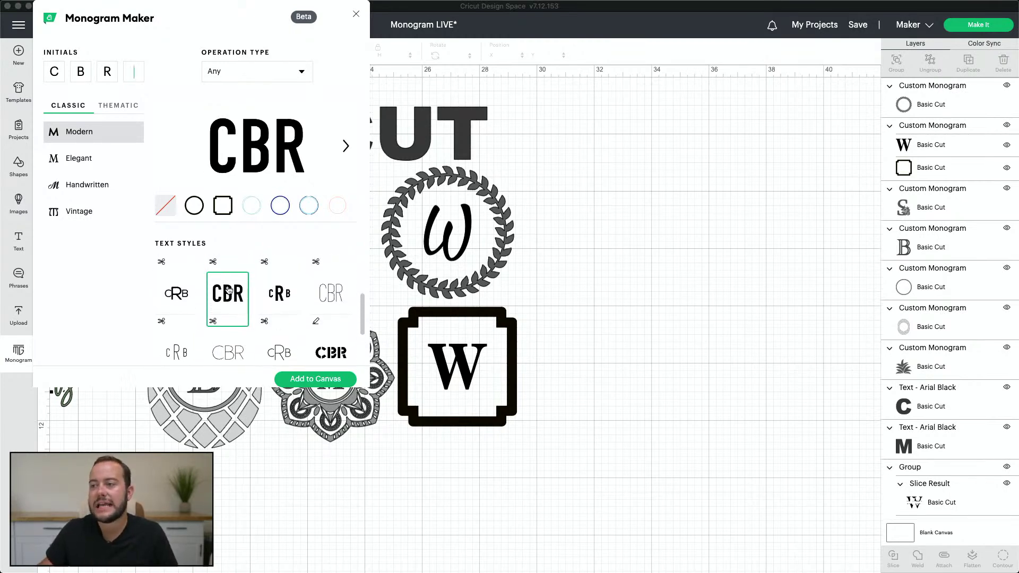
scroll(247, 290, "up", 2)
scroll(239, 290, "down", 1)
scroll(229, 289, "up", 1)
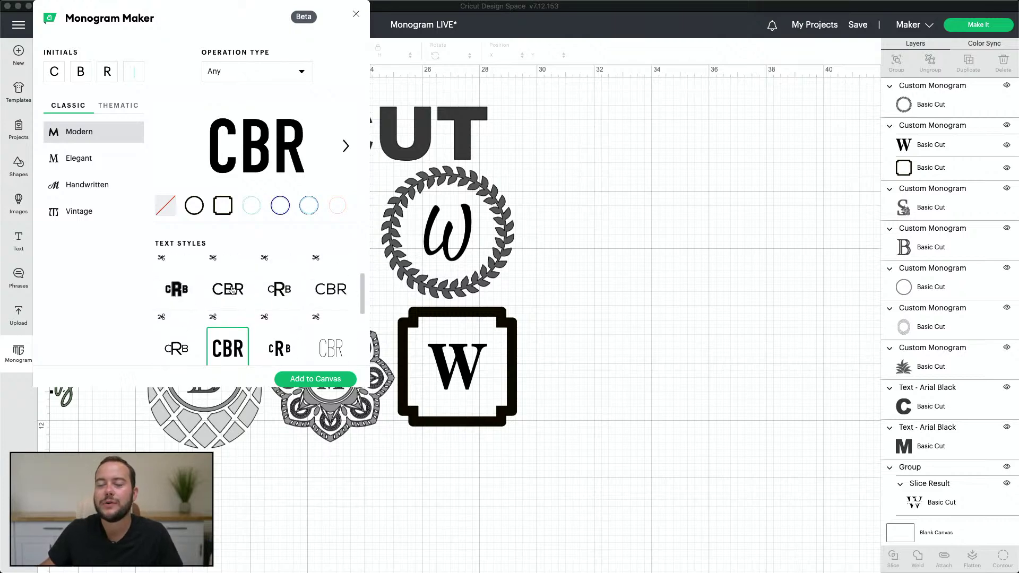
scroll(230, 290, "up", 1)
scroll(232, 290, "down", 1)
scroll(233, 290, "down", 1)
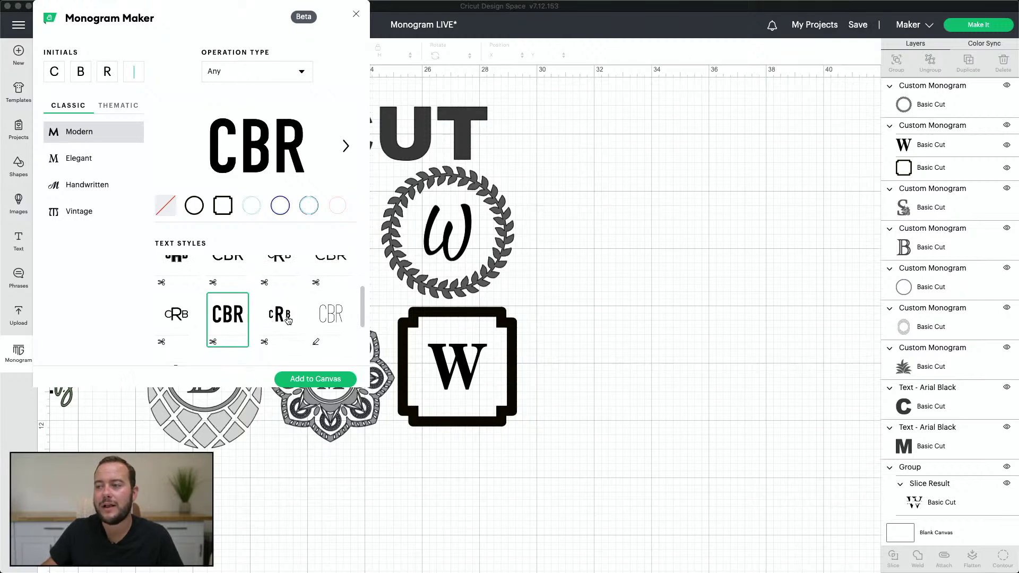
Try the condensed and wide sans-serif text styles with an enlarged centre R on the monogram
left_click(286, 321)
scroll(286, 320, "down", 1)
left_click(172, 295)
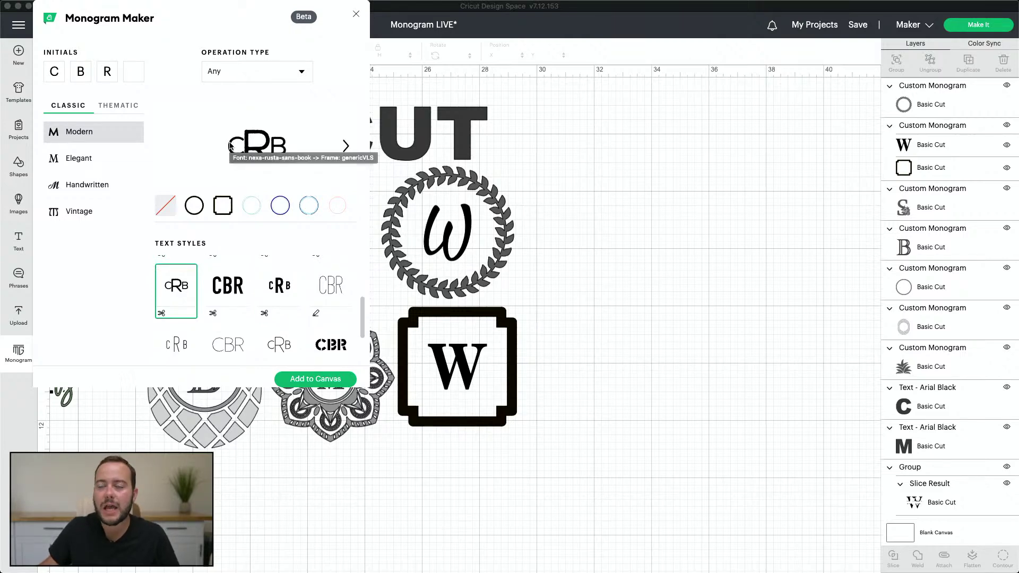
Try the heavy slab-serif CBR style and the thin-line drawing style with an enlarged centre R
scroll(182, 306, "down", 3)
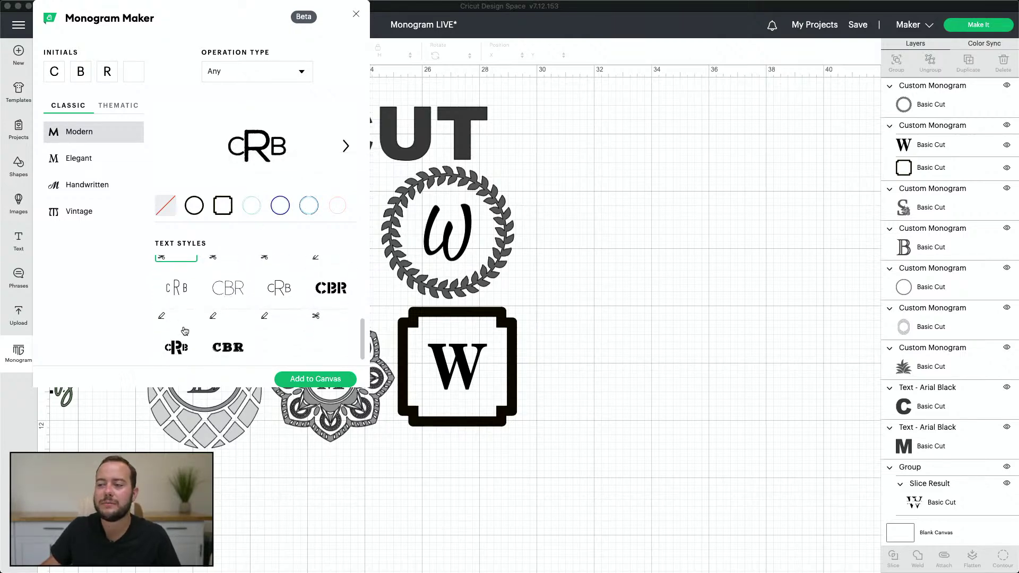
scroll(184, 330, "down", 1)
left_click(233, 333)
scroll(234, 334, "up", 1)
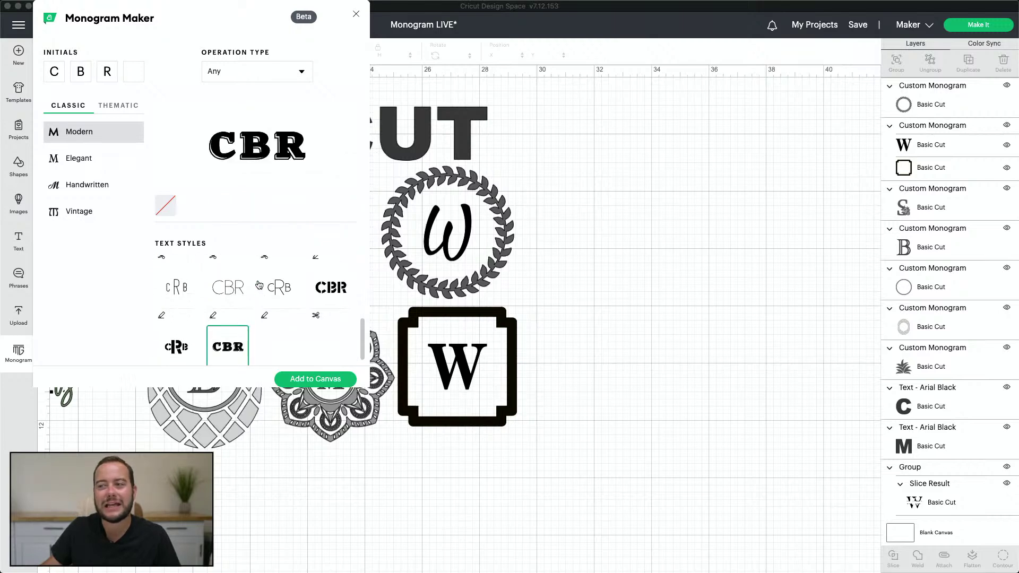
left_click(338, 307)
left_click(271, 294)
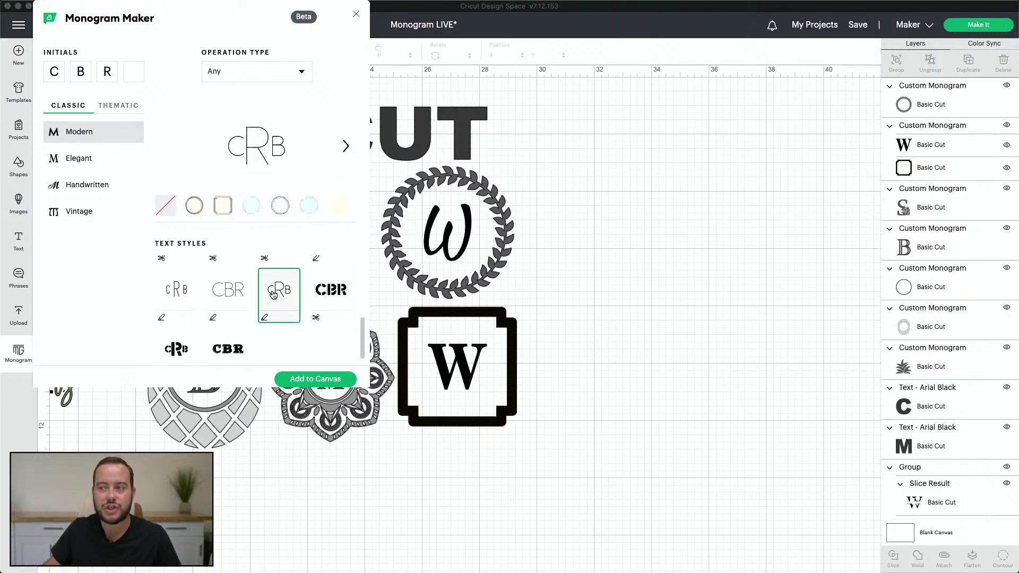
Apply the circular CBR text style to the monogram
scroll(269, 293, "up", 3)
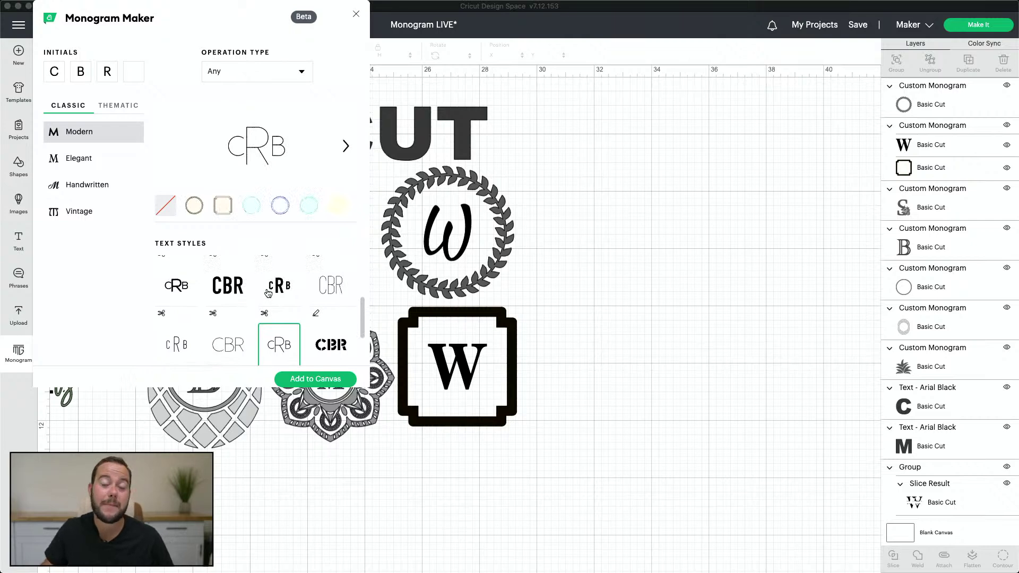
scroll(265, 293, "up", 3)
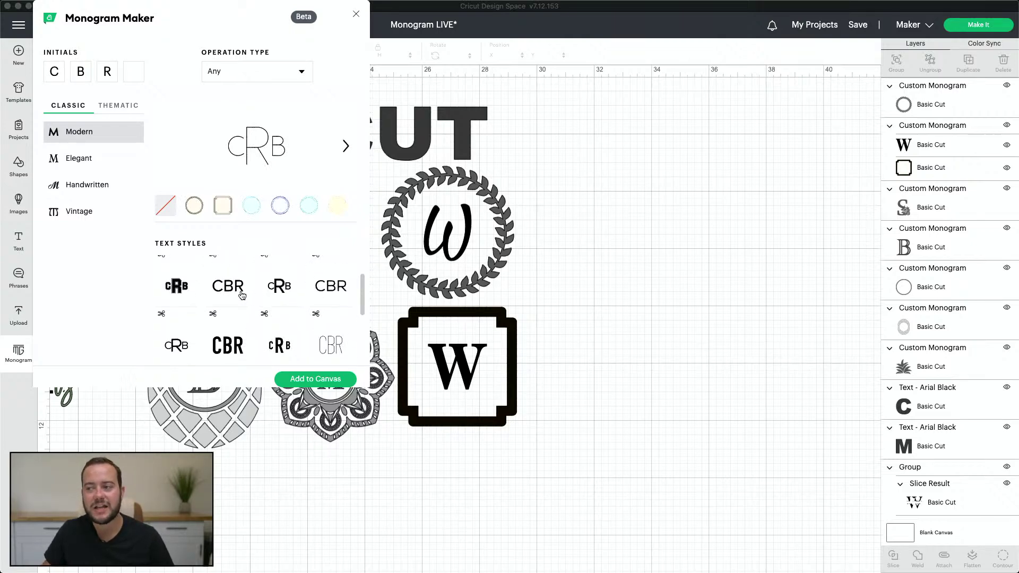
scroll(242, 295, "up", 3)
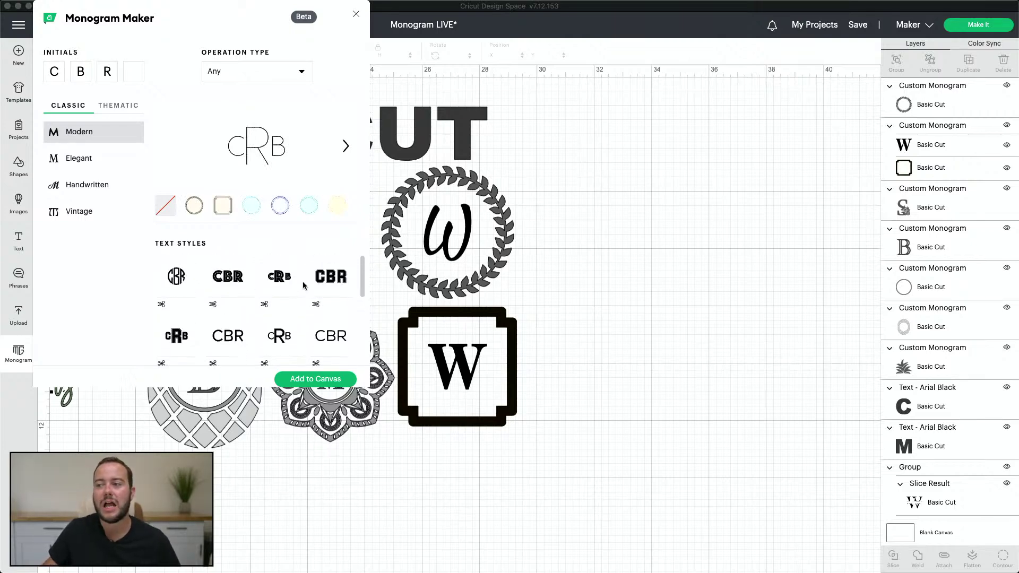
left_click(181, 280)
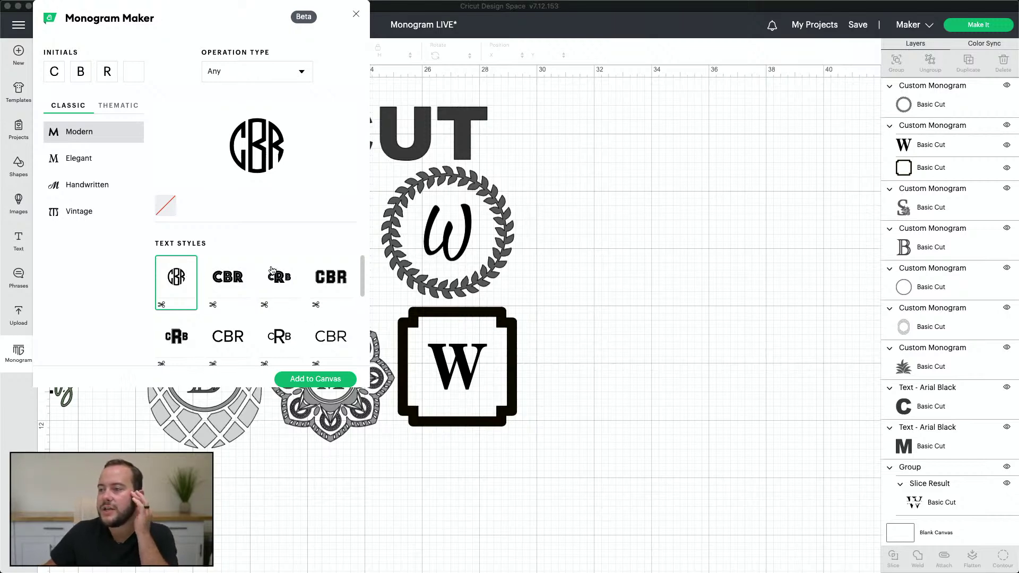
Try the wide sans-serif cut style with a large centre R and the equal-height CBR cut style
scroll(294, 333, "down", 2)
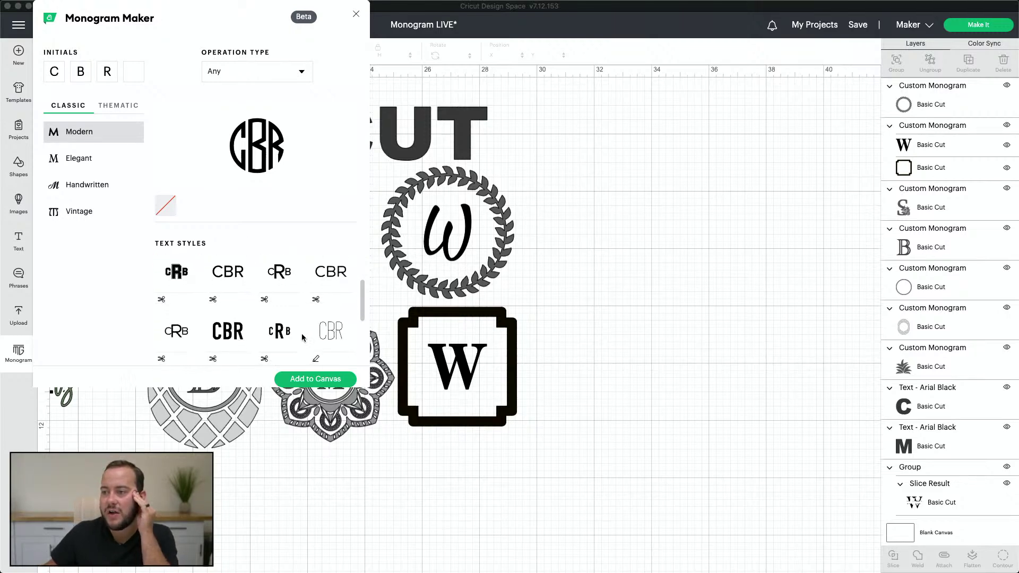
scroll(293, 333, "up", 3)
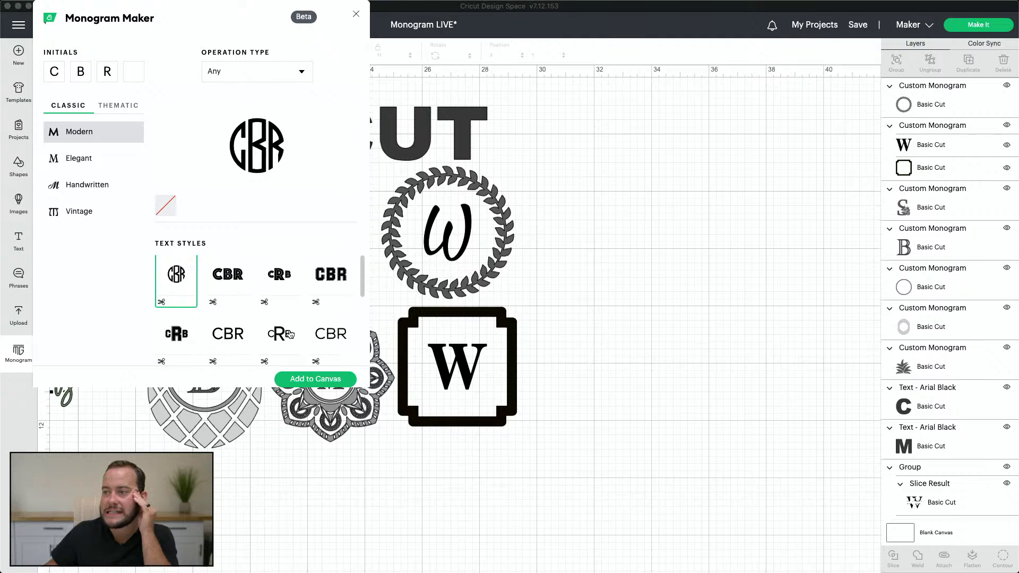
left_click(280, 333)
scroll(318, 319, "down", 2)
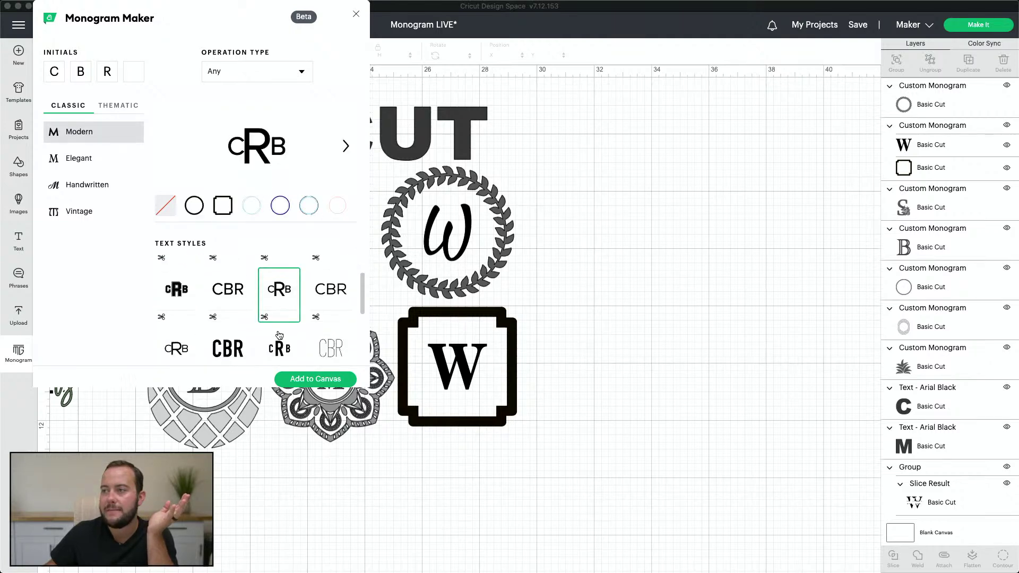
left_click(337, 293)
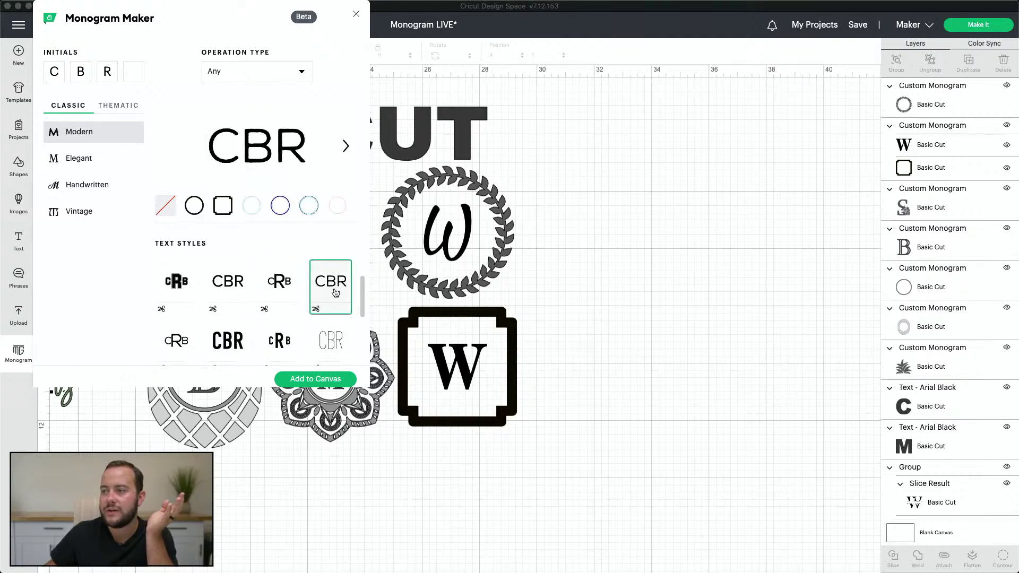
Try the bold condensed CBR style and apply the condensed cut style with a large centre R
left_click(234, 337)
scroll(234, 338, "down", 1)
left_click(283, 292)
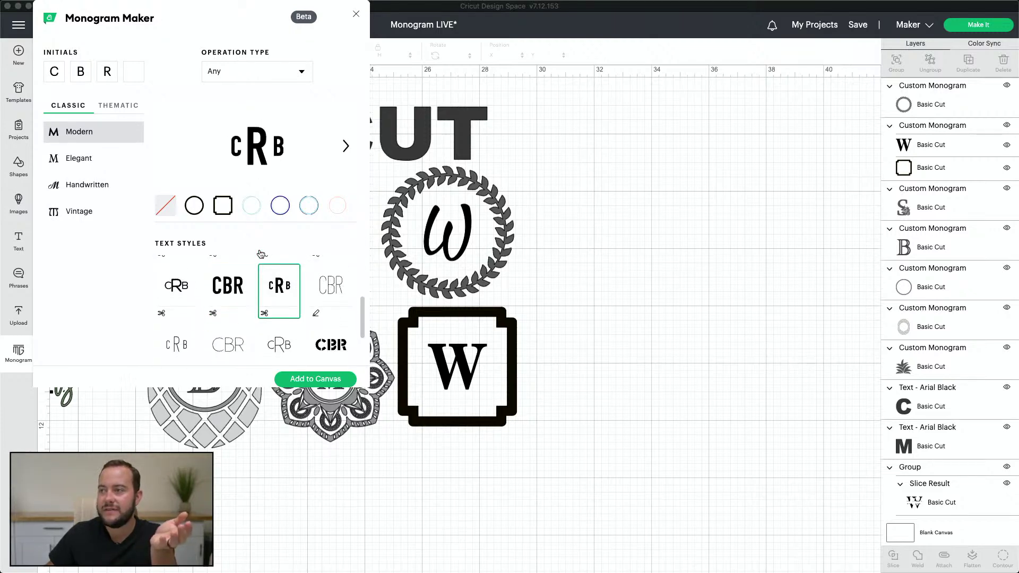
scroll(266, 259, "down", 1)
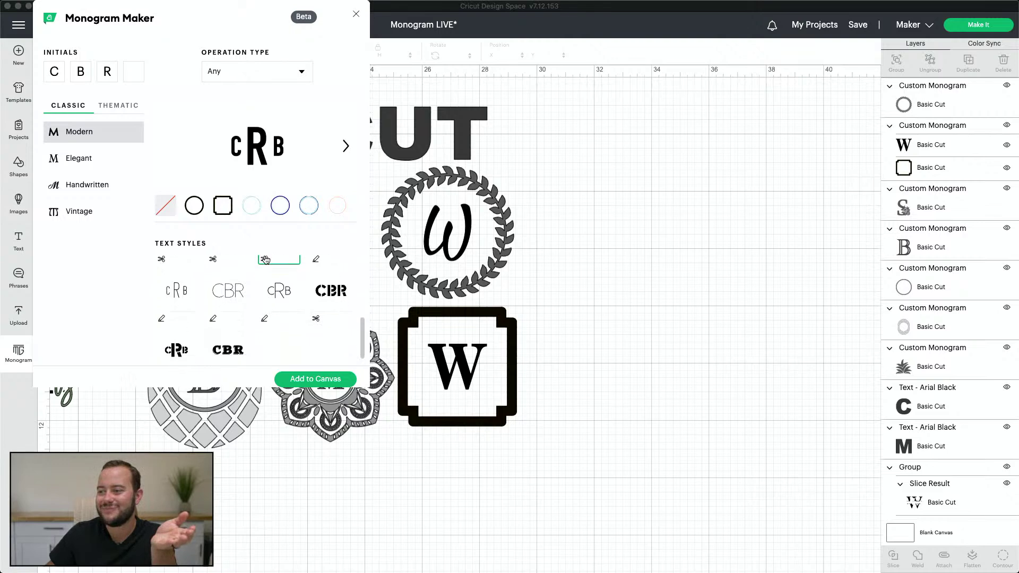
Apply the bold condensed text style with three equal-height letters to the CBR monogram
scroll(220, 291, "down", 1)
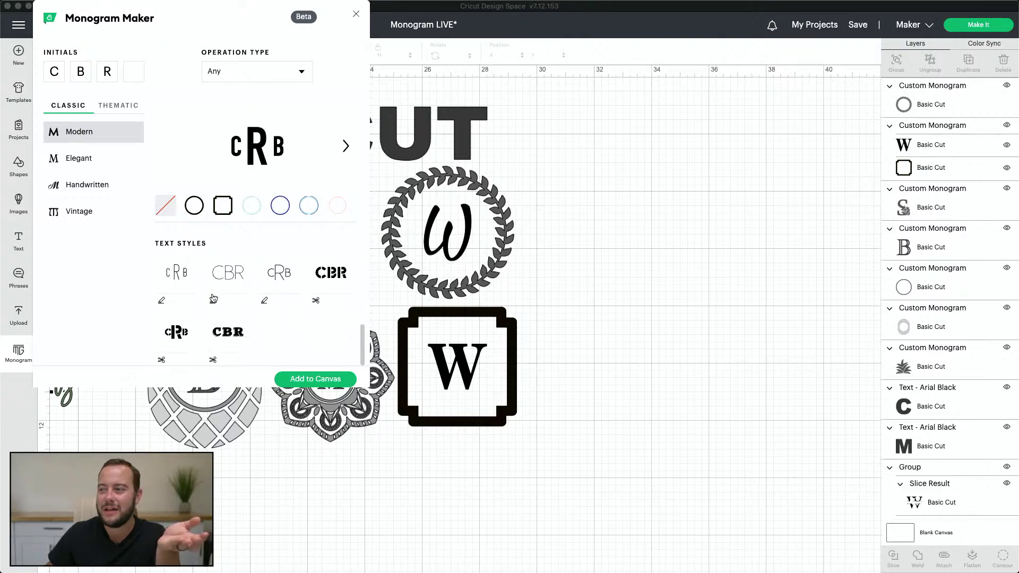
scroll(274, 285, "down", 1)
left_click(218, 303)
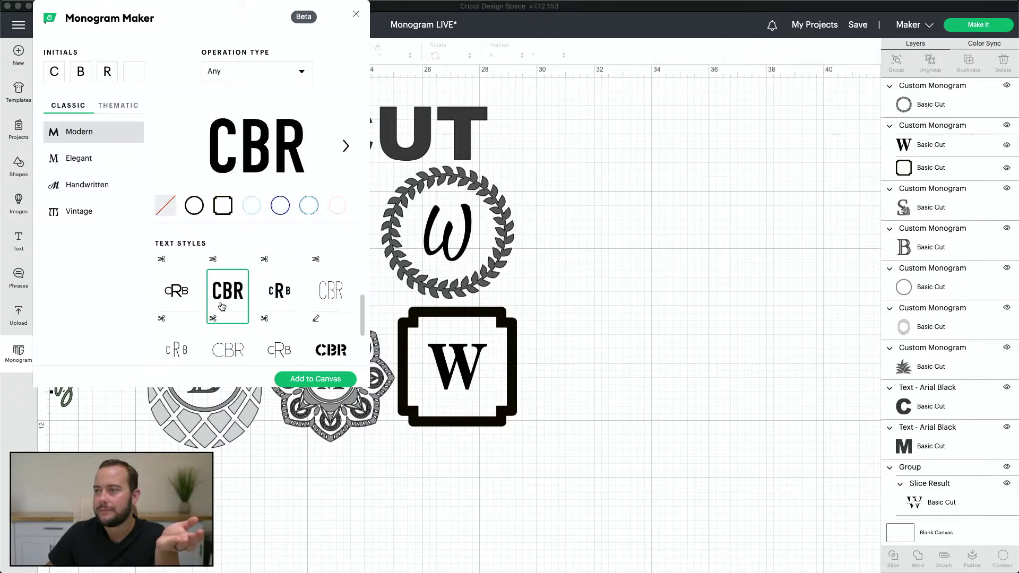
Try the notched square, thin double-ring, navy-and-teal ring and solid green circle frames around the CBR monogram
left_click(223, 211)
left_click(253, 209)
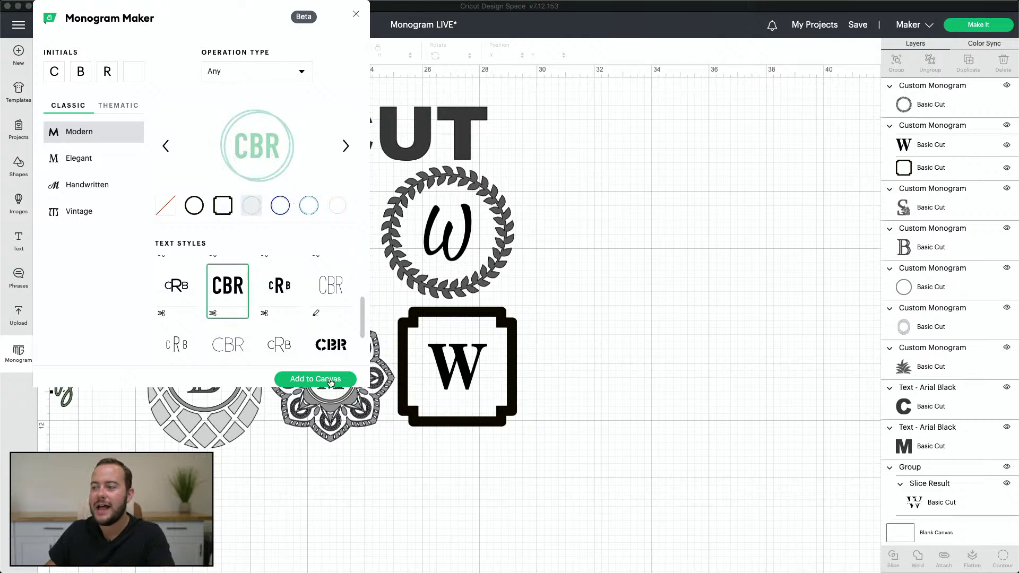
left_click(312, 206)
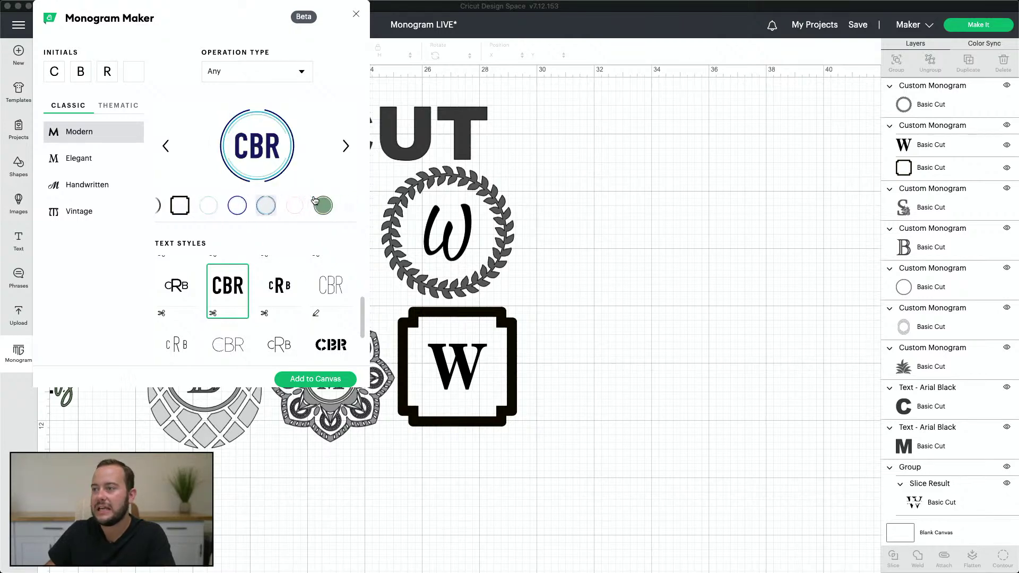
left_click(323, 207)
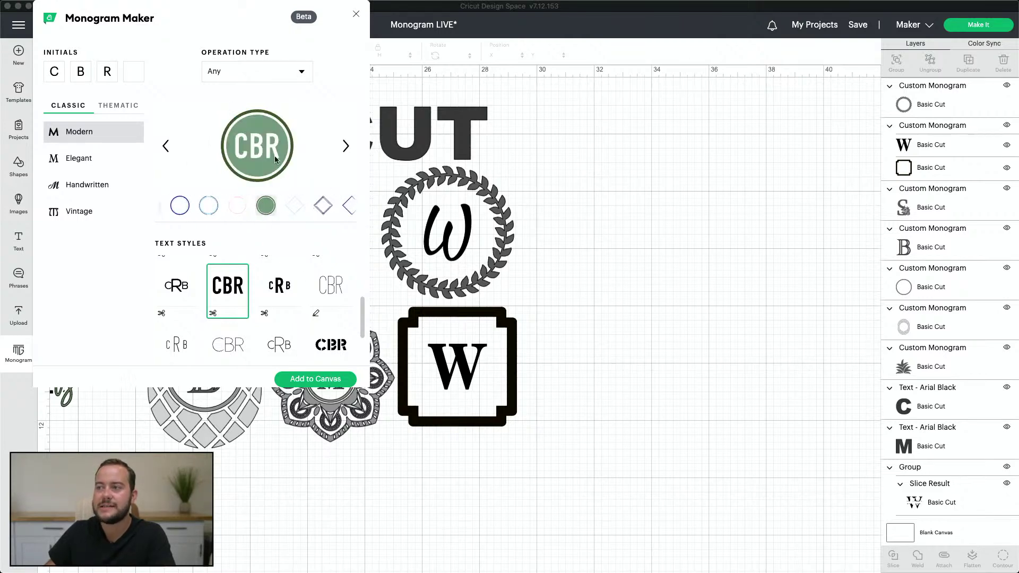
Try the simpler diamond frames and surround the CBR monogram with the interlaced multi-line diamond frame
left_click(293, 207)
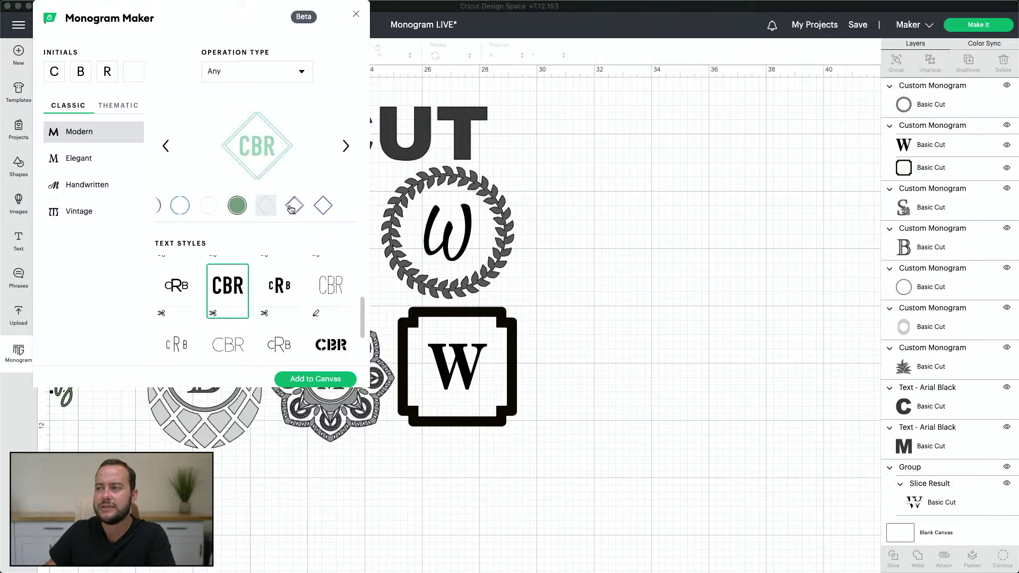
left_click(291, 206)
left_click(281, 207)
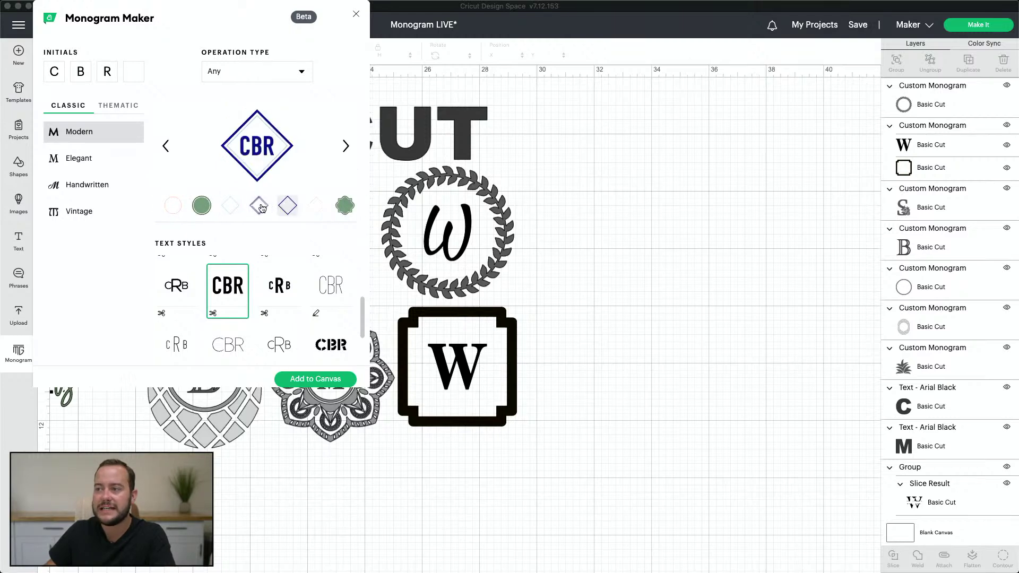
left_click(260, 208)
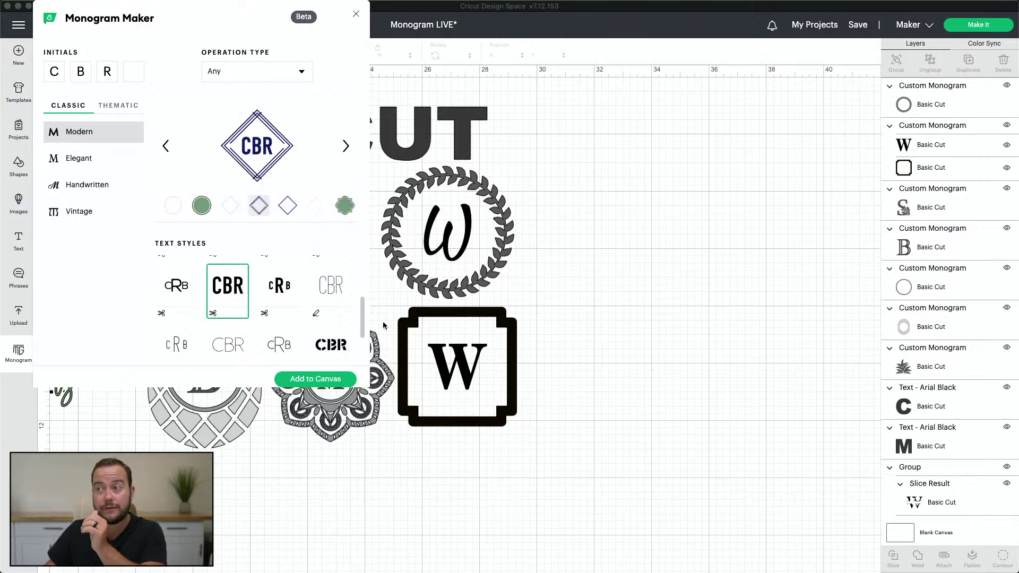
Add the diamond CBR monogram to the canvas, enlarge it to about 6.6" square and place it in the empty area beside the CRICUT samples
left_click(335, 378)
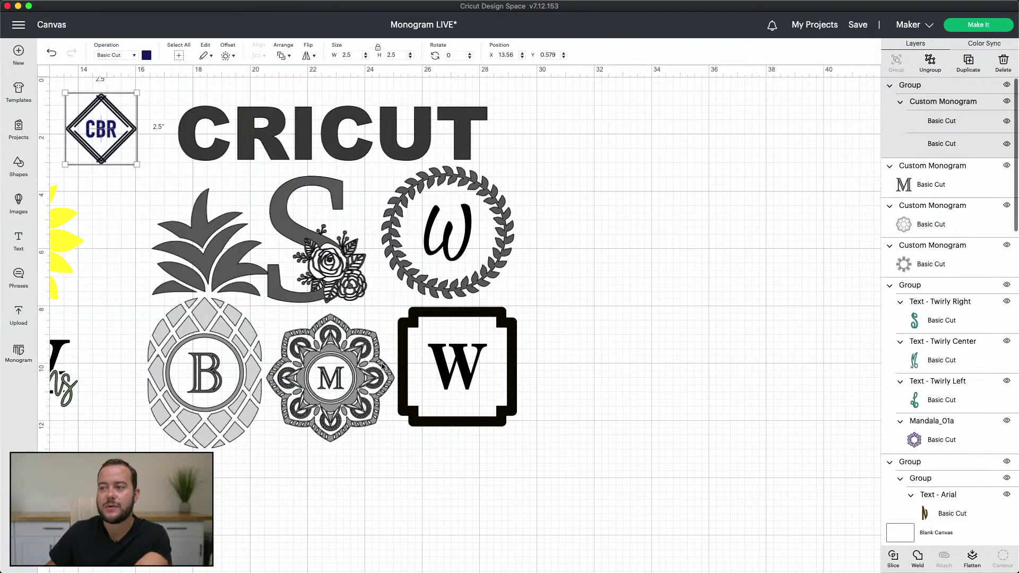
left_click_drag(105, 128, 620, 168)
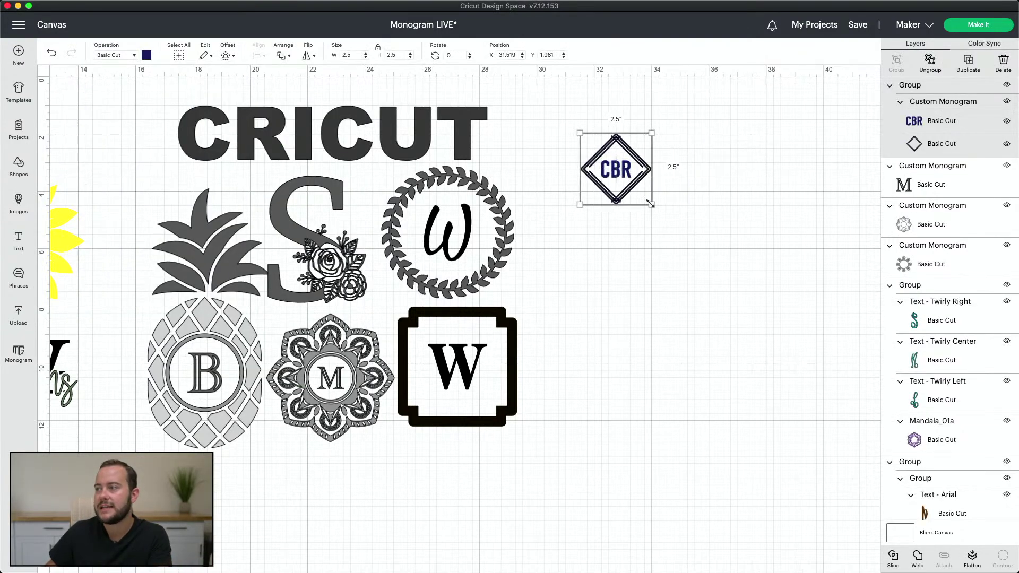
left_click_drag(651, 204, 768, 322)
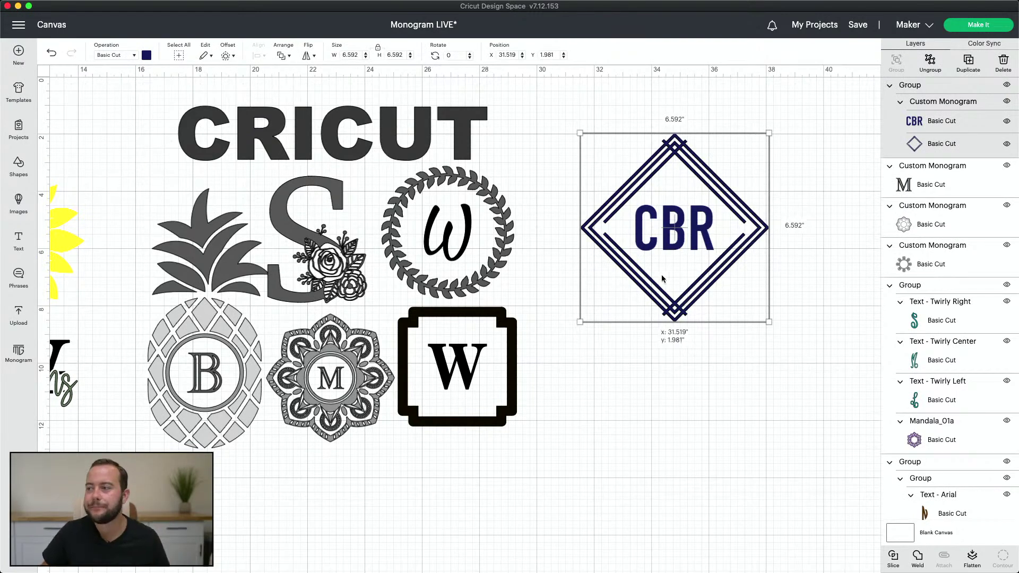
left_click_drag(662, 275, 724, 240)
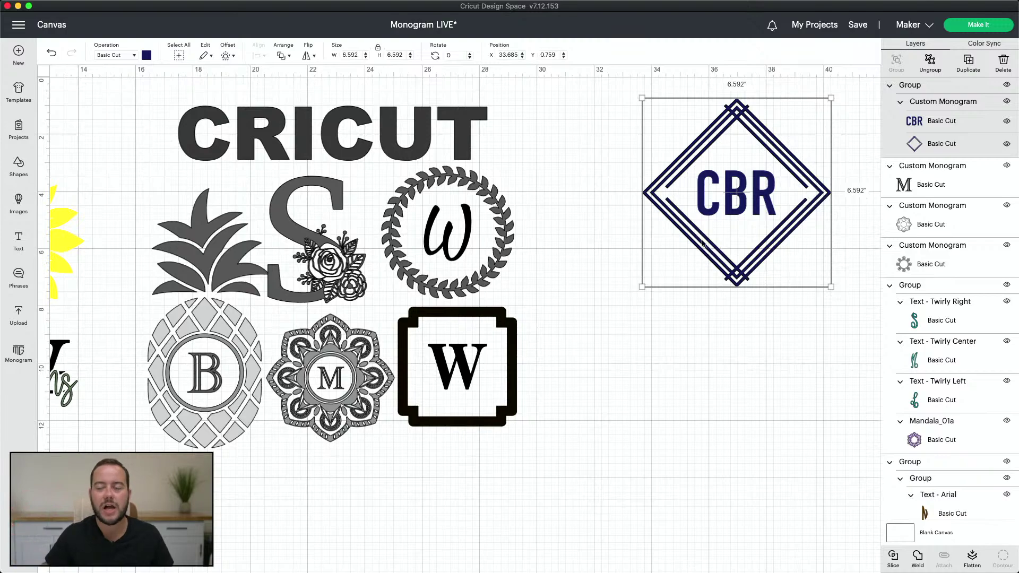
Switch to the browser, highlight the Monogram Pineapple title on its cut-file page and view the Doodle Floral Monogram font page
scroll(159, 342, "left", 10)
scroll(187, 339, "left", 4)
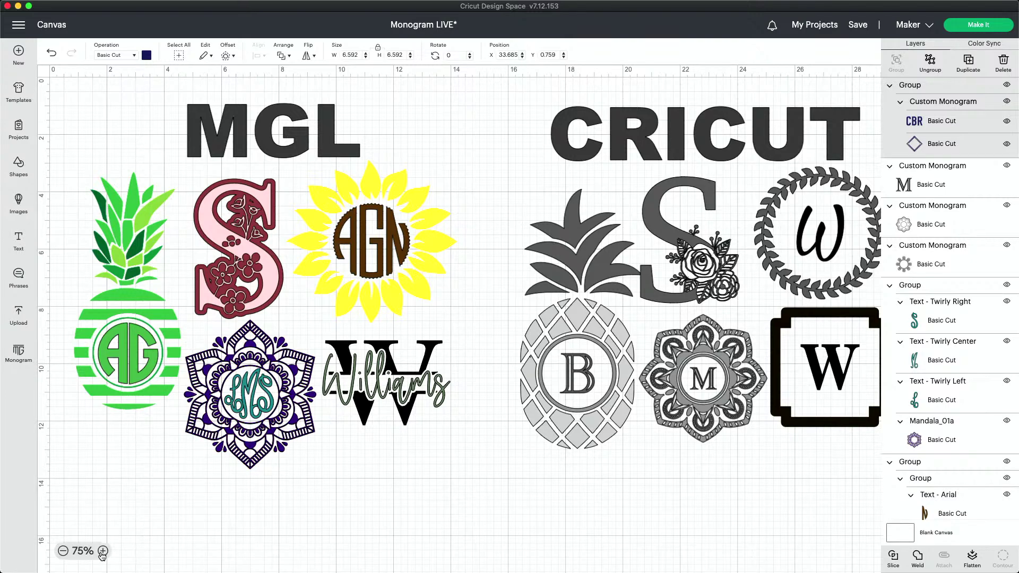
scroll(253, 432, "down", 2)
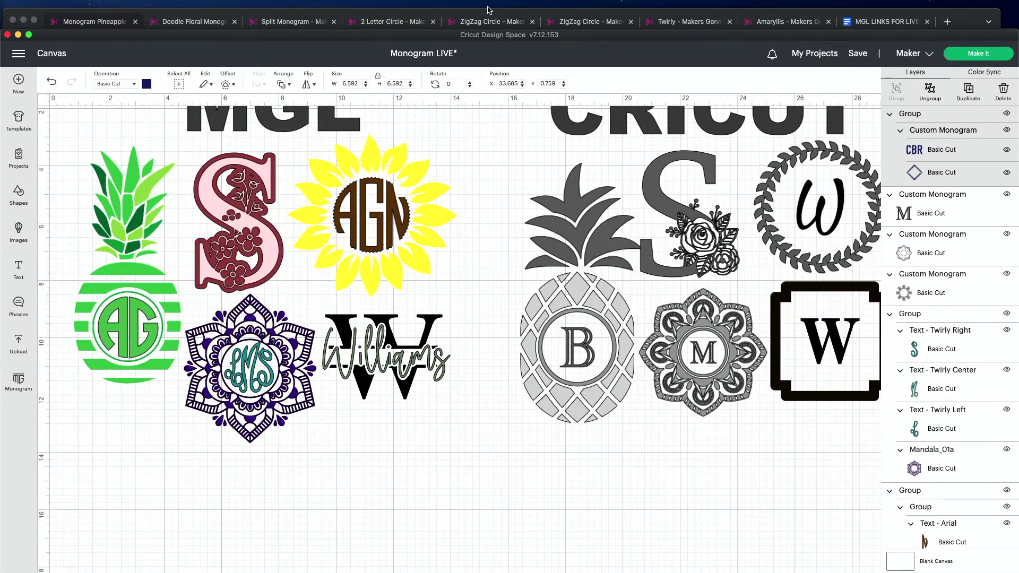
left_click(485, 12)
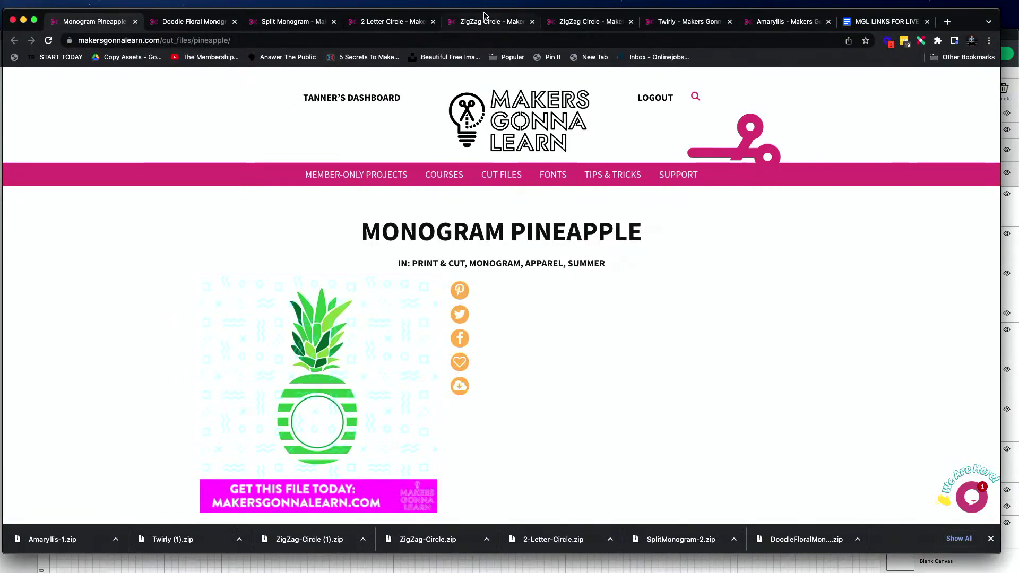
left_click_drag(484, 15, 483, 6)
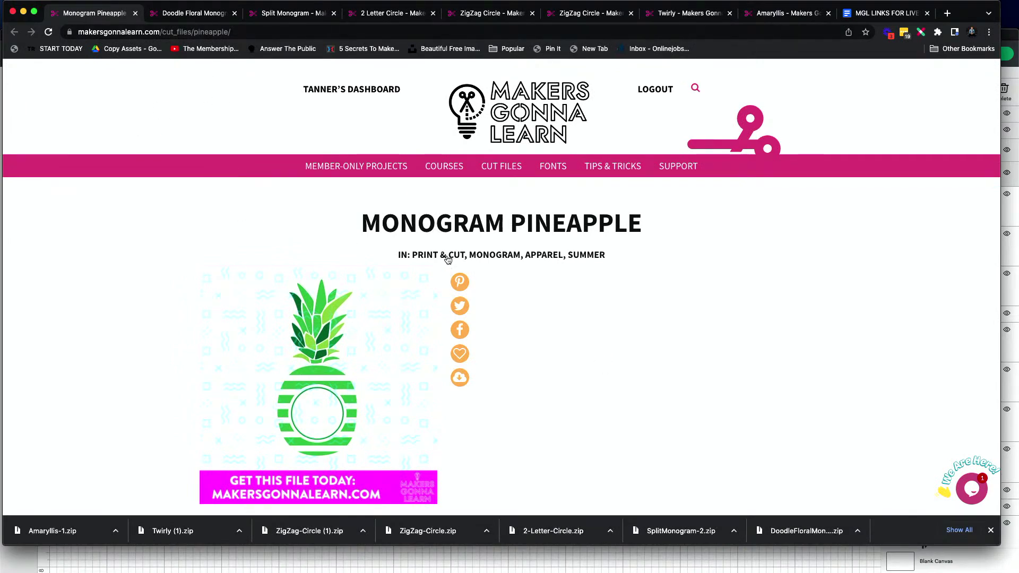
left_click_drag(353, 218, 711, 227)
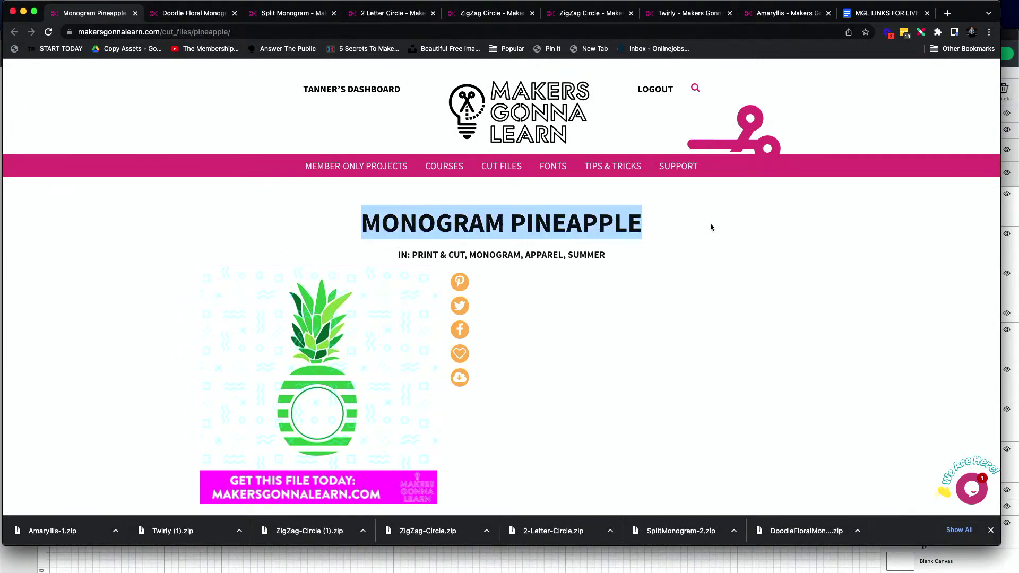
left_click(217, 13)
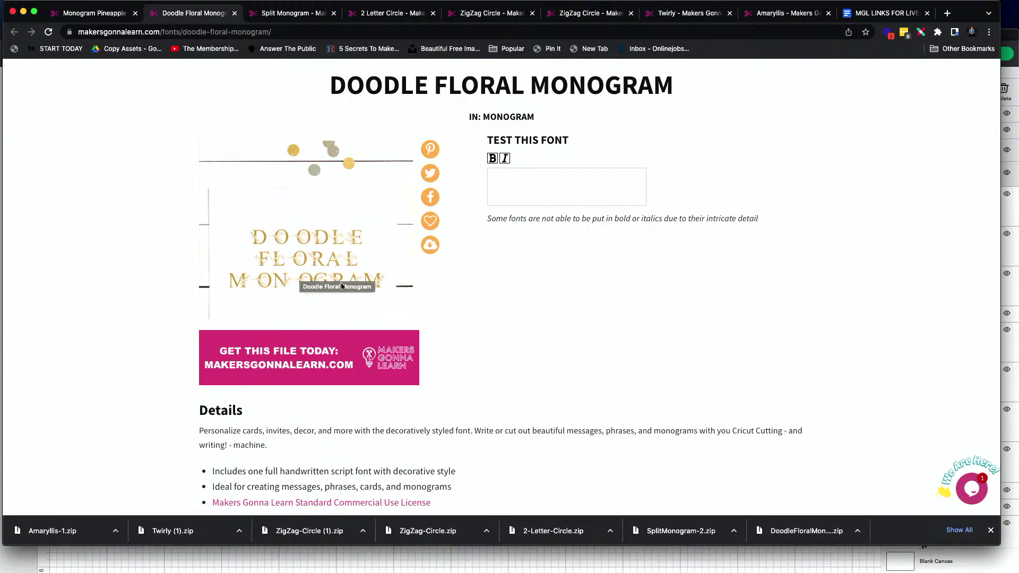
Return to Cricut Design Space, deselect the CBR monogram and examine the MGL monogram samples up close
left_click(255, 562)
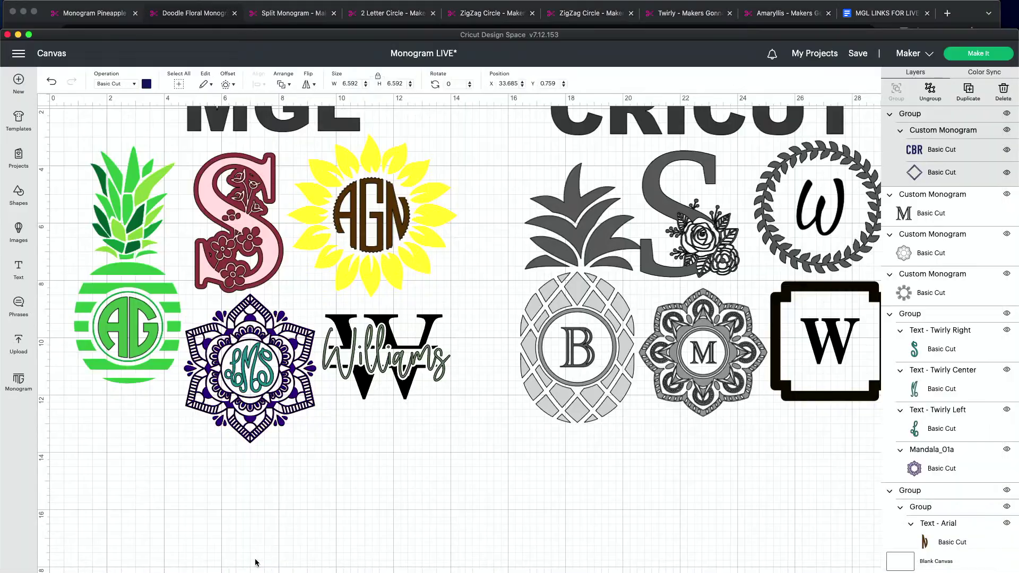
scroll(371, 378, "up", 2)
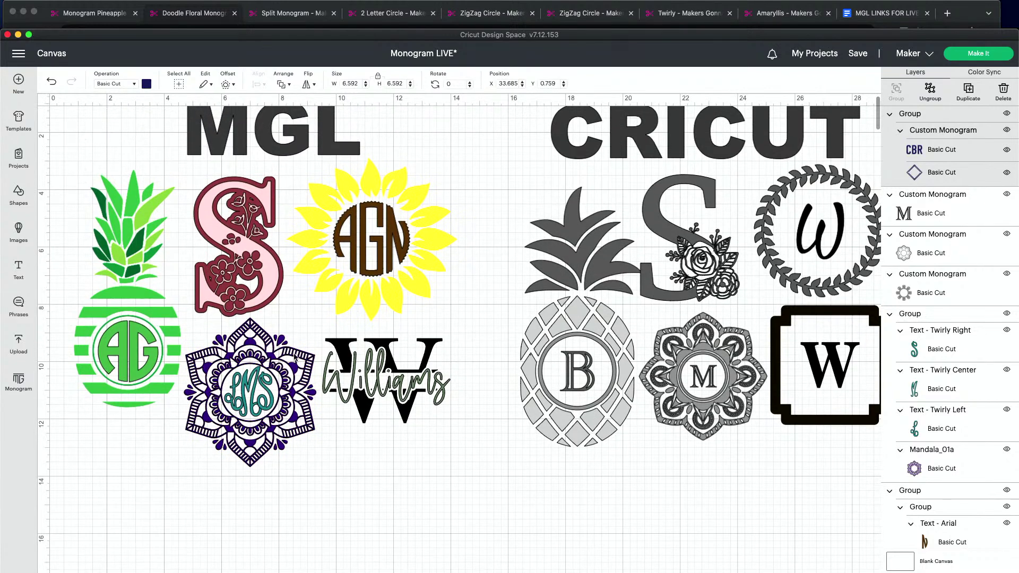
left_click(60, 559)
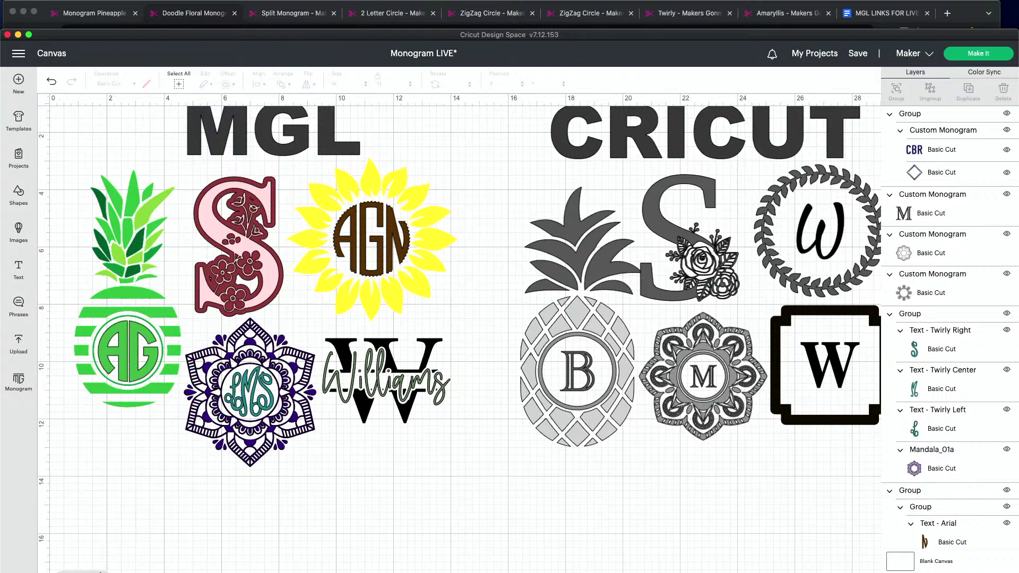
scroll(110, 565, "down", 3)
scroll(110, 565, "left", 3)
scroll(175, 357, "up", 3)
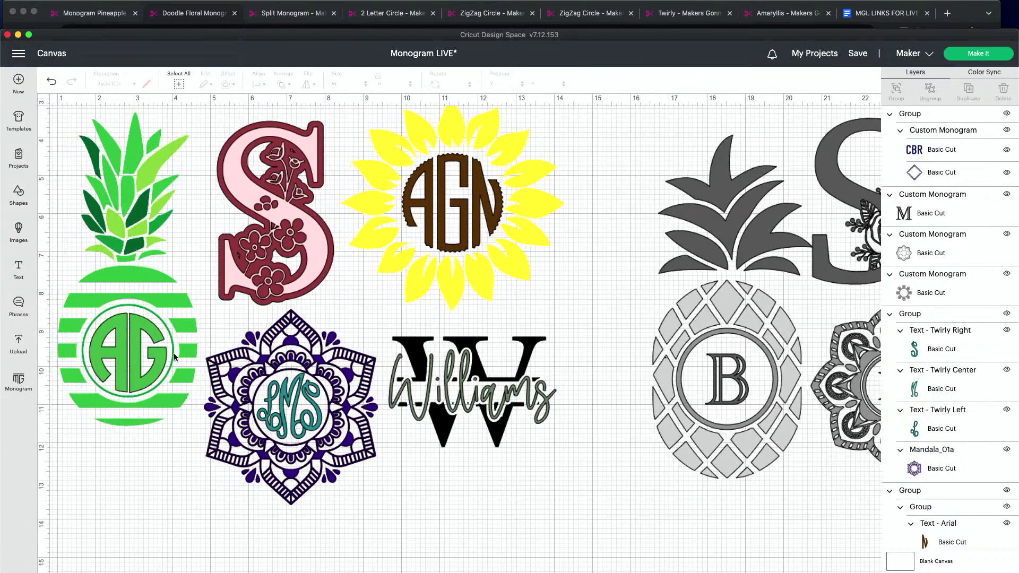
scroll(175, 357, "left", 2)
scroll(291, 256, "up", 4)
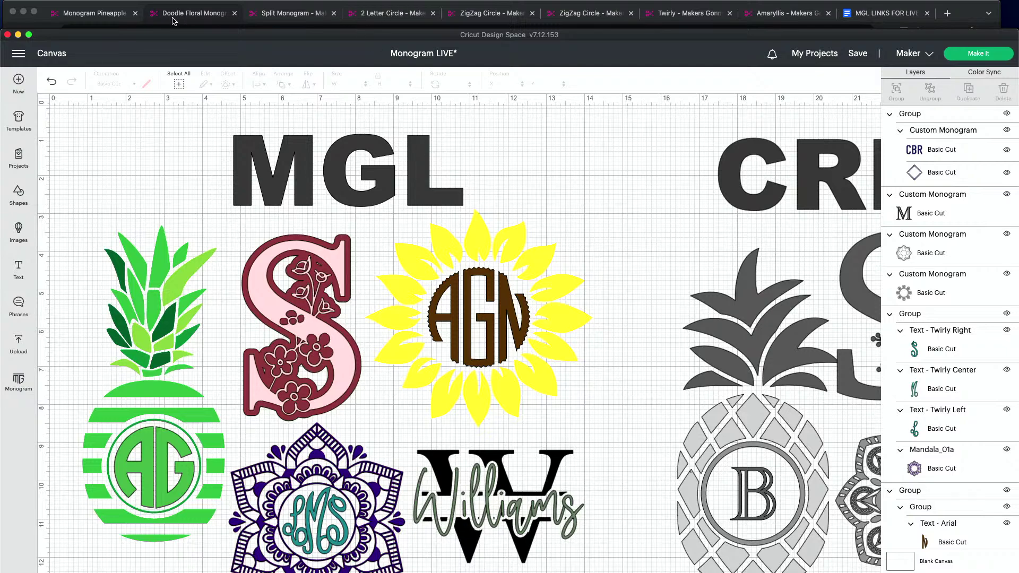
Switch to the browser and view the Doodle Floral Monogram, Split Monogram and 2 Letter Circle font pages
left_click(206, 15)
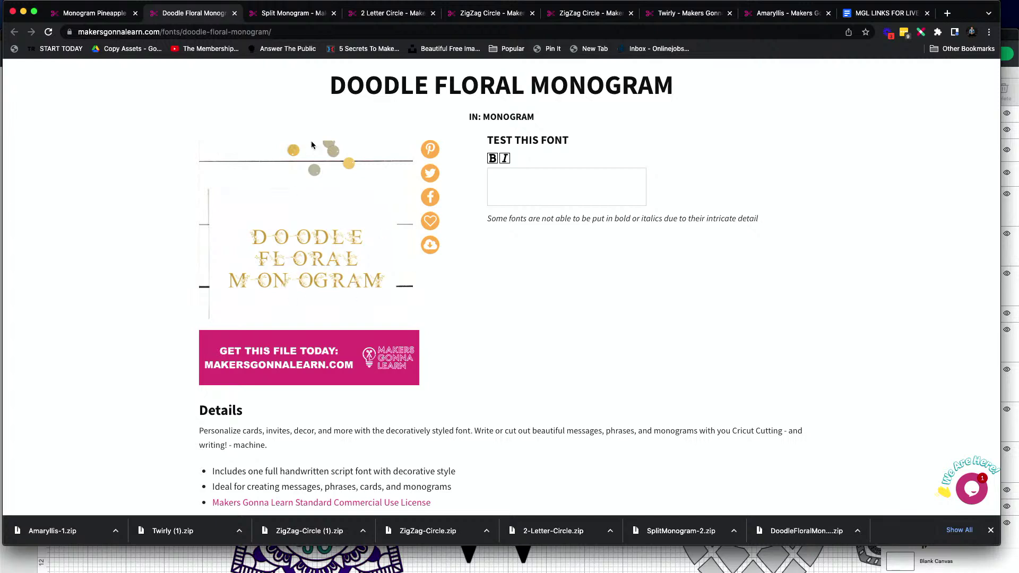
left_click(296, 15)
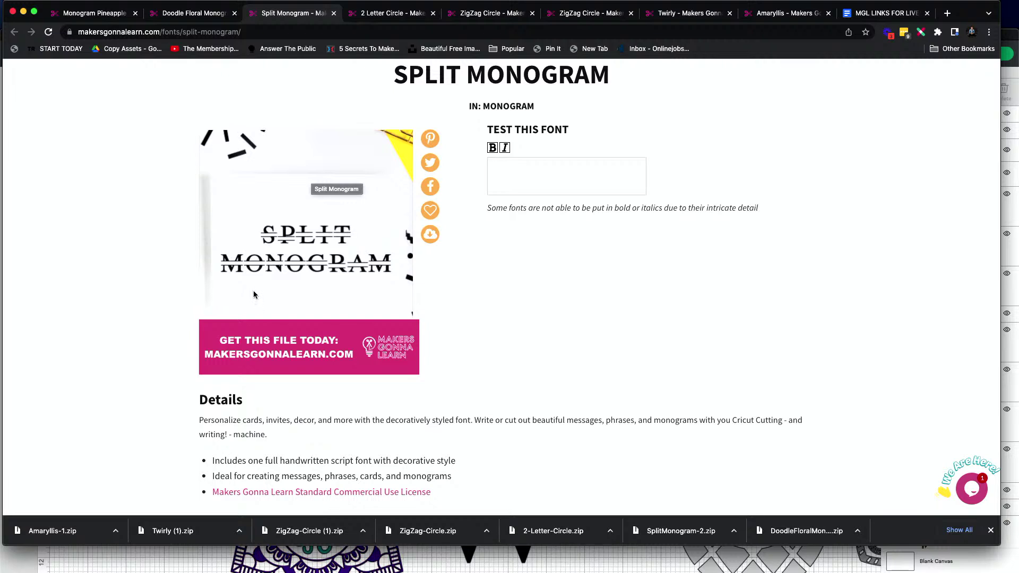
left_click(388, 15)
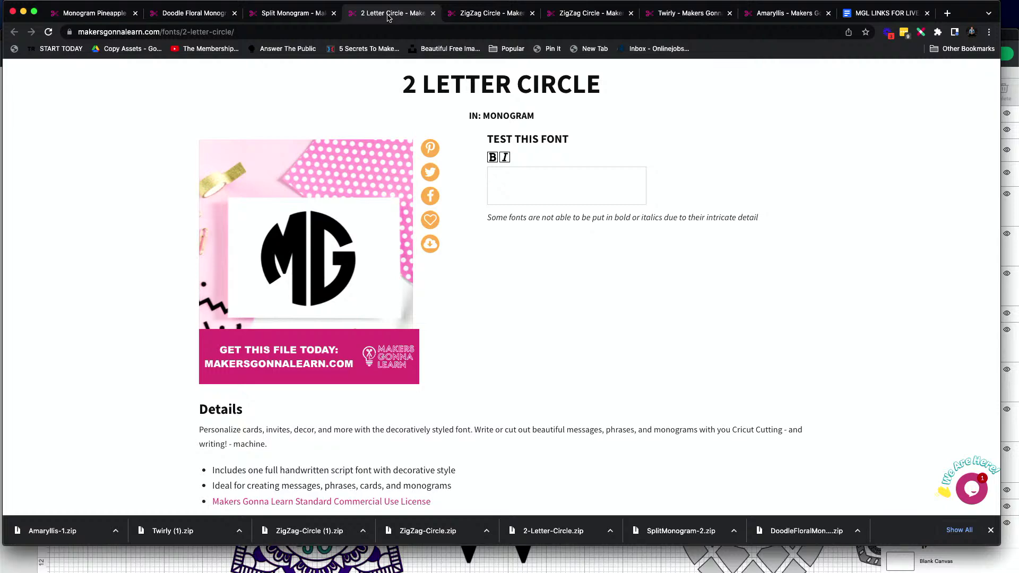
View the ZigZag Circle font page and close its duplicate page
left_click(492, 14)
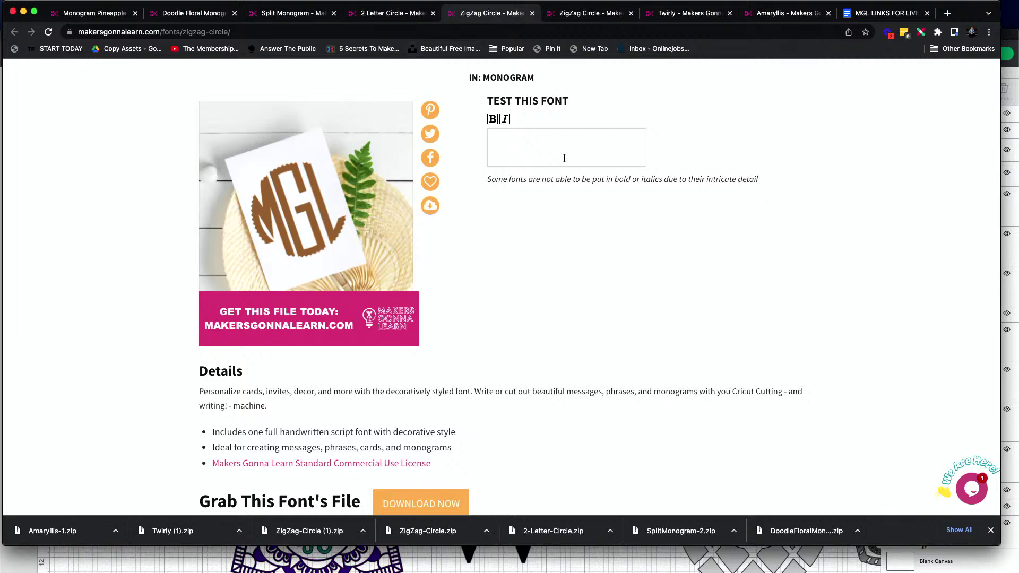
left_click(588, 14)
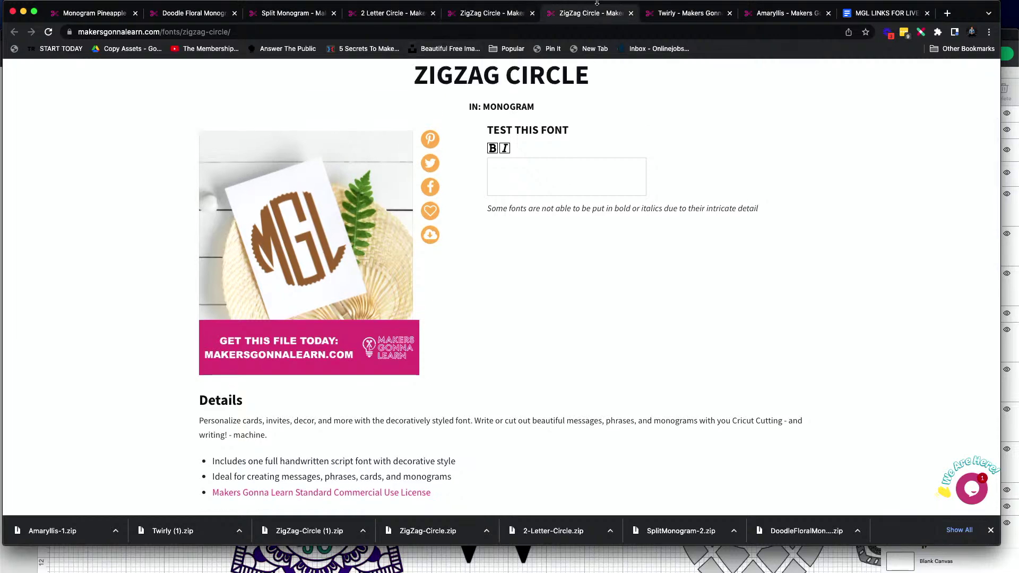
left_click(630, 17)
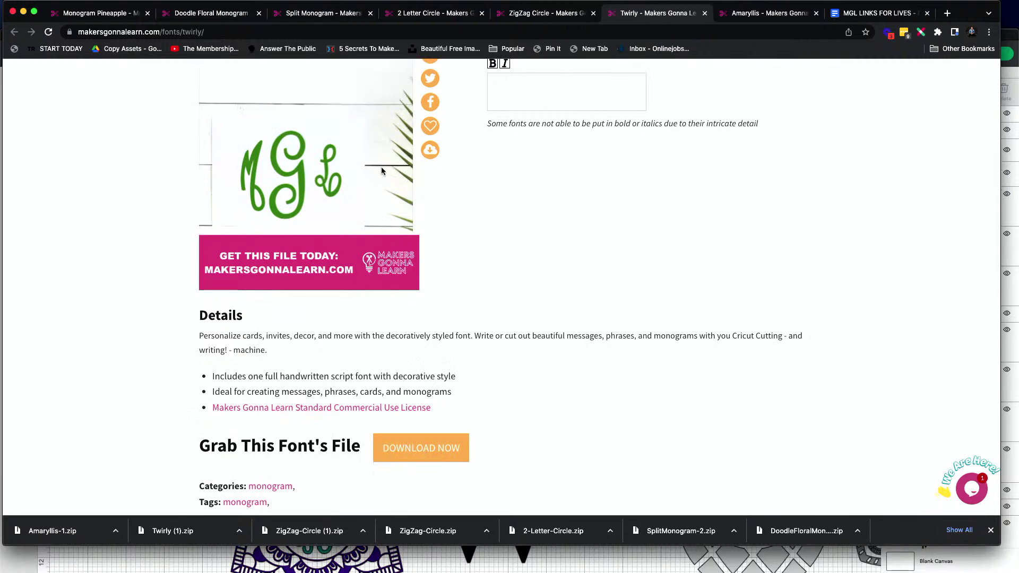
View the Twirly and Amaryllis font pages, including their preview images
scroll(382, 171, "up", 2)
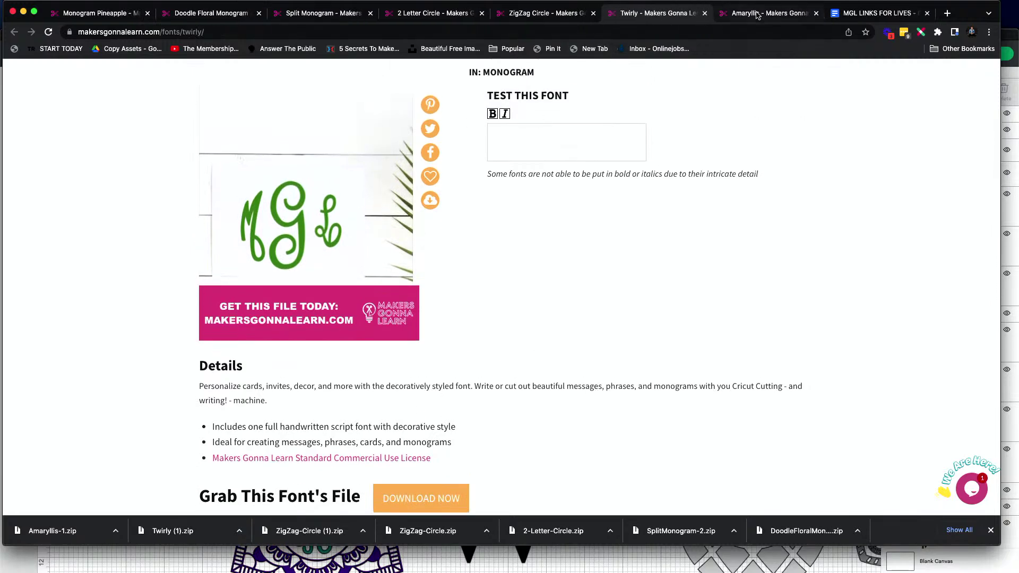
left_click(747, 15)
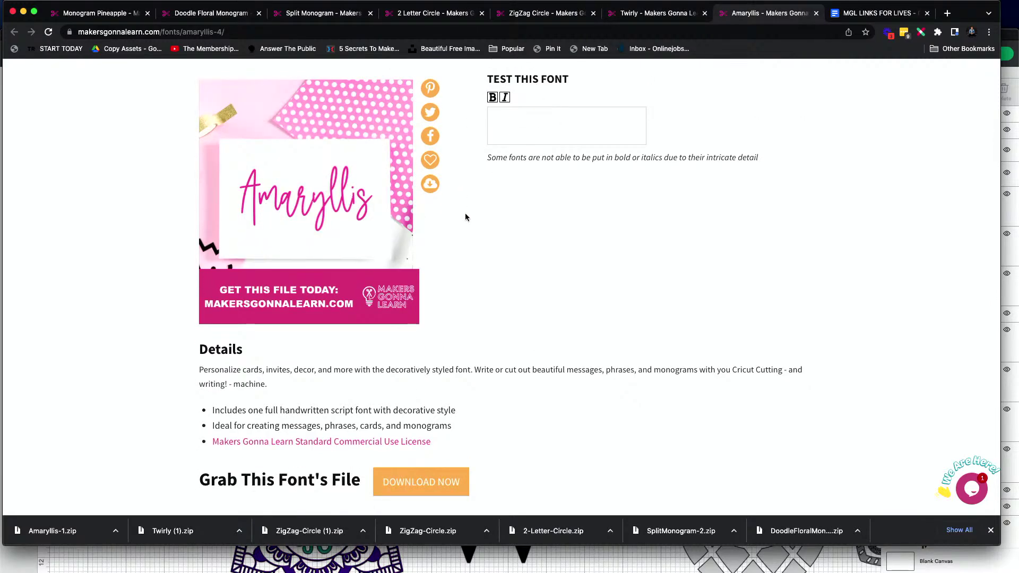
scroll(462, 215, "up", 4)
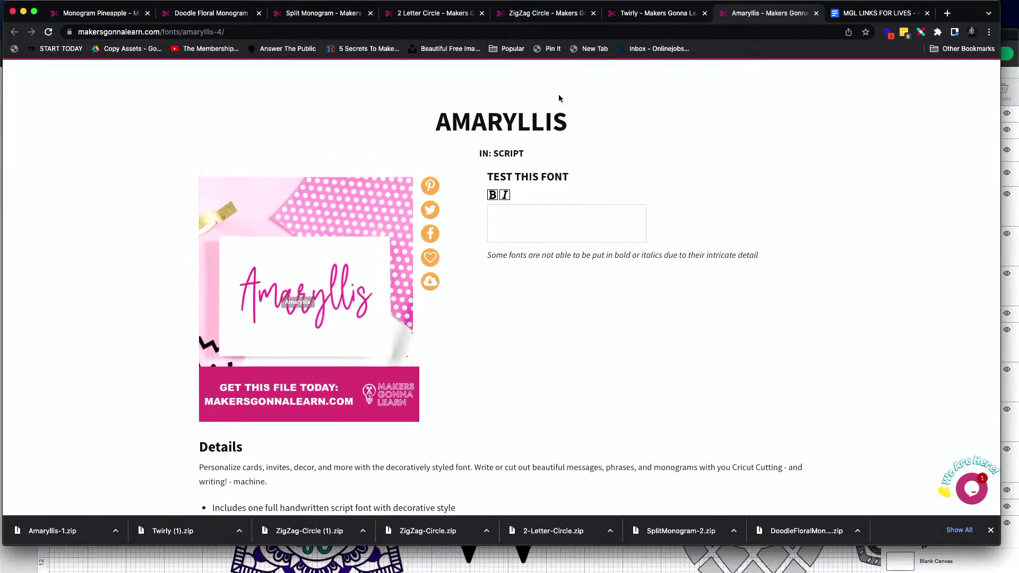
Revisit the Split Monogram font page and return to Cricut Design Space to examine the lower row of MGL samples
left_click(338, 13)
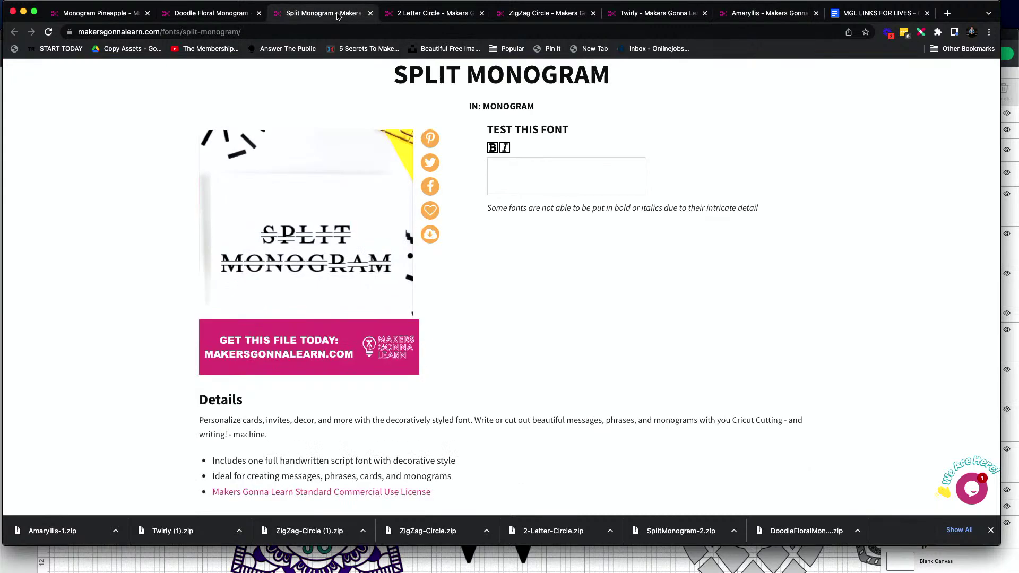
left_click(179, 563)
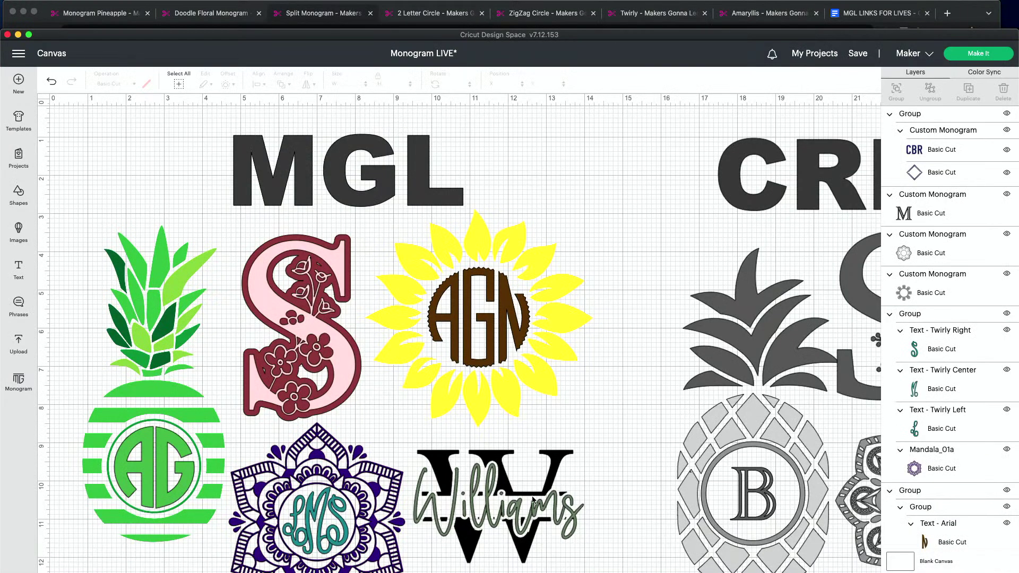
scroll(537, 501, "down", 3)
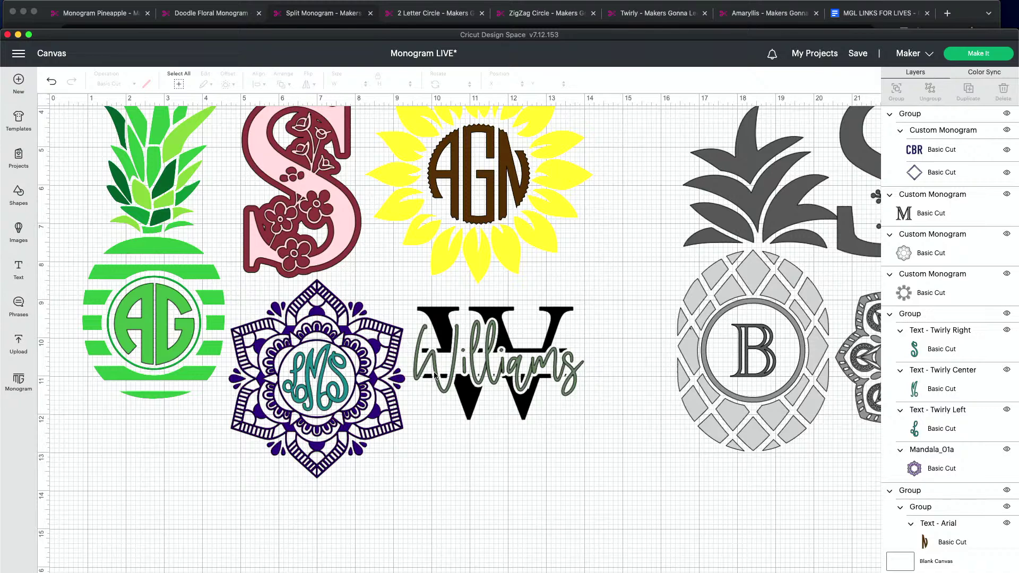
Find the green striped pineapple frame among all uploaded images and add it to the canvas
scroll(439, 372, "down", 3)
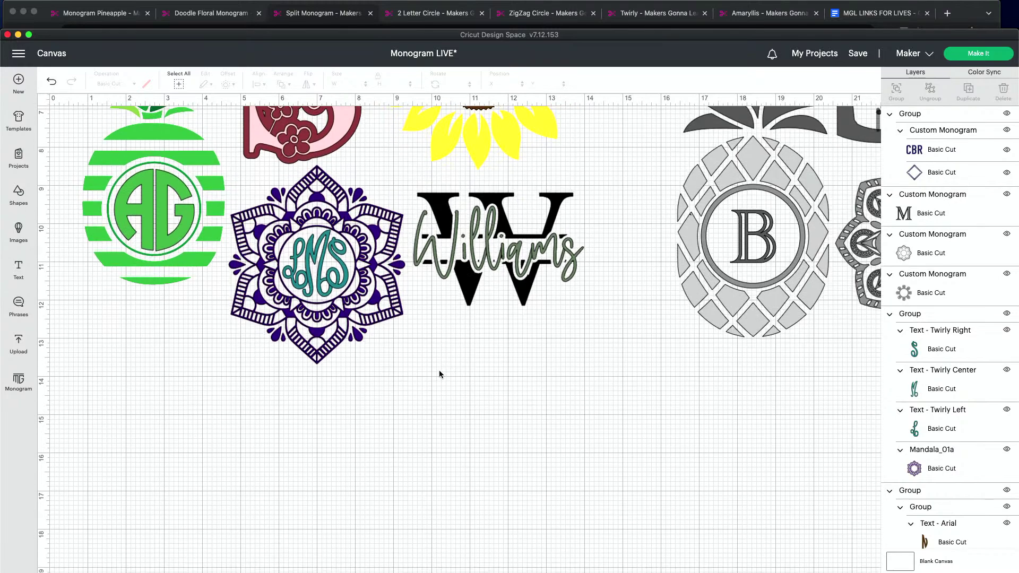
scroll(440, 373, "down", 3)
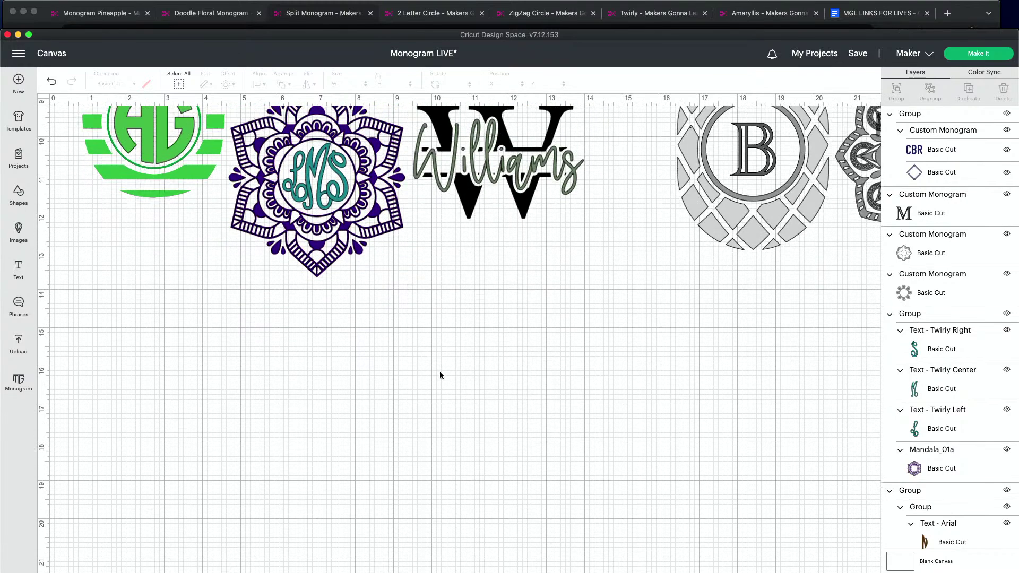
scroll(440, 375, "up", 3)
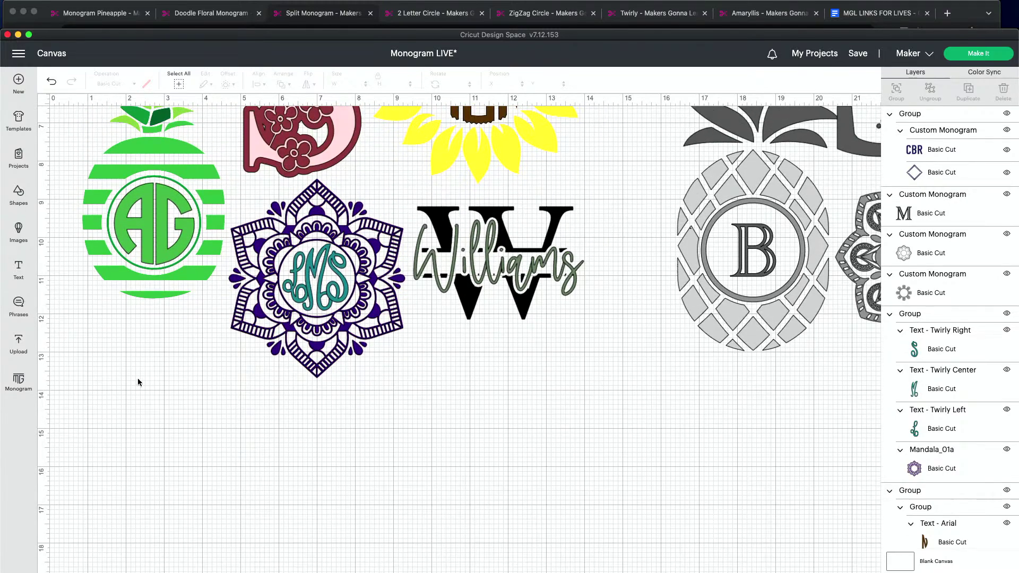
left_click(20, 341)
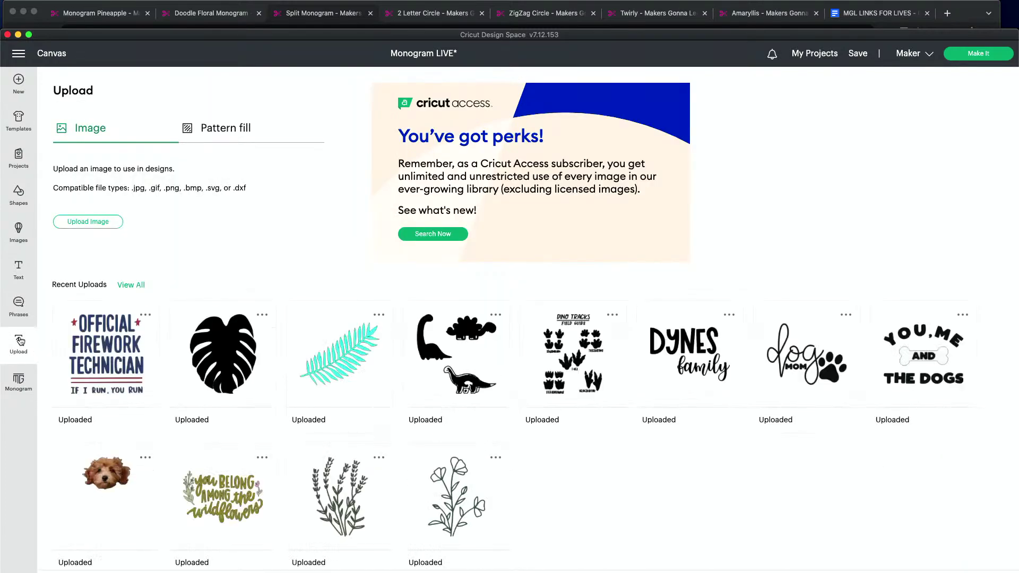
left_click(139, 285)
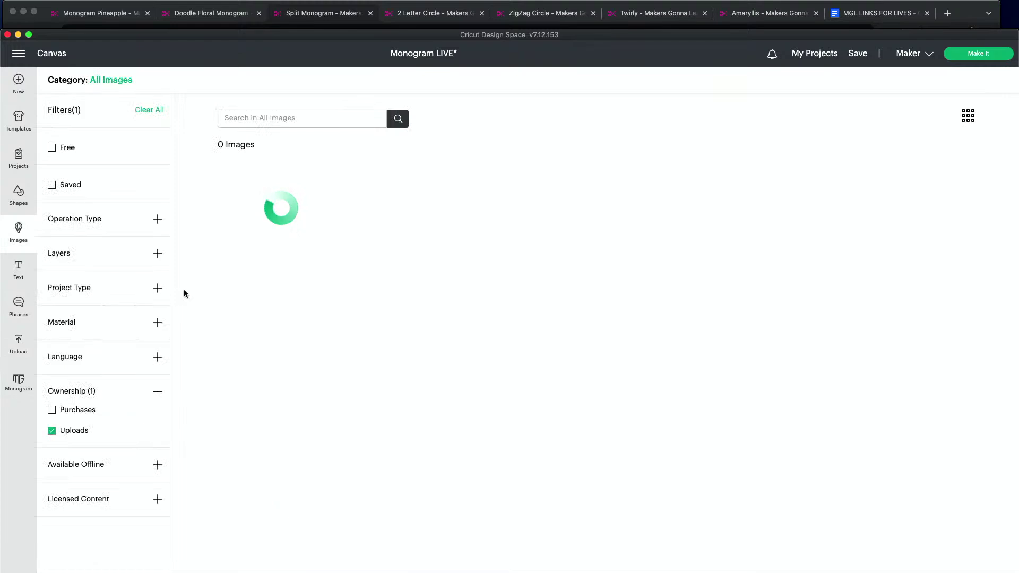
scroll(448, 376, "down", 10)
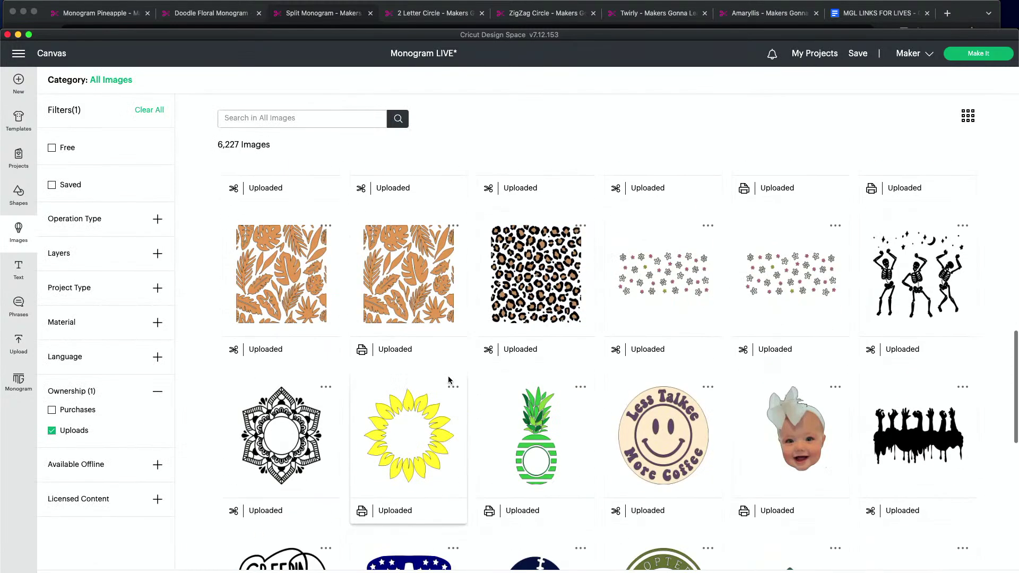
scroll(449, 379, "down", 4)
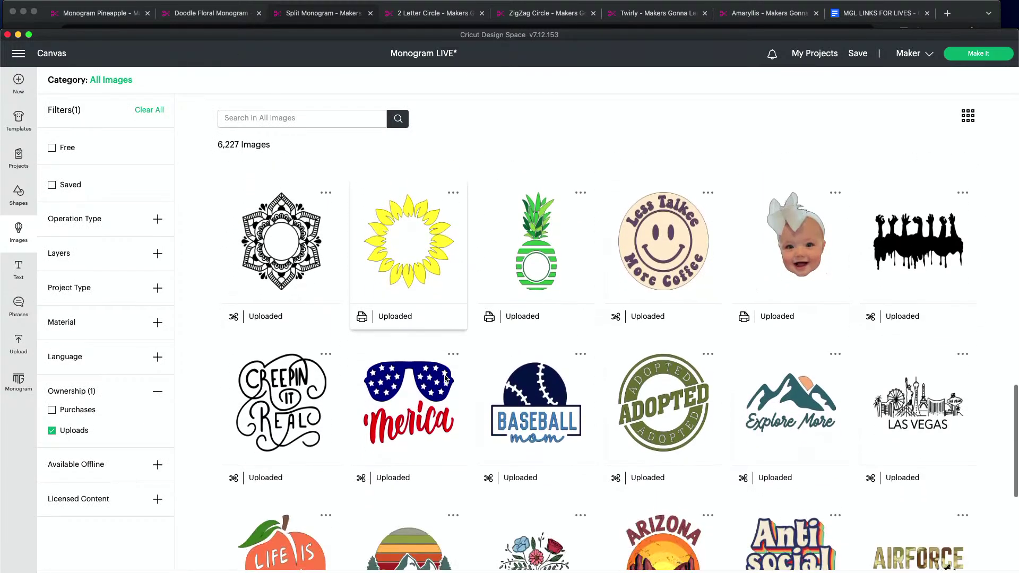
scroll(445, 377, "up", 3)
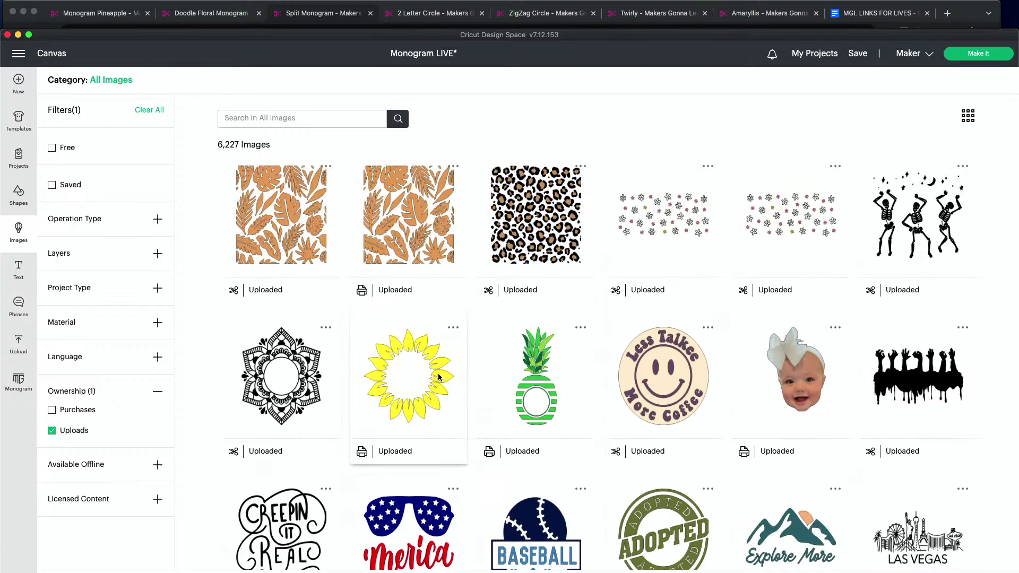
left_click(534, 410)
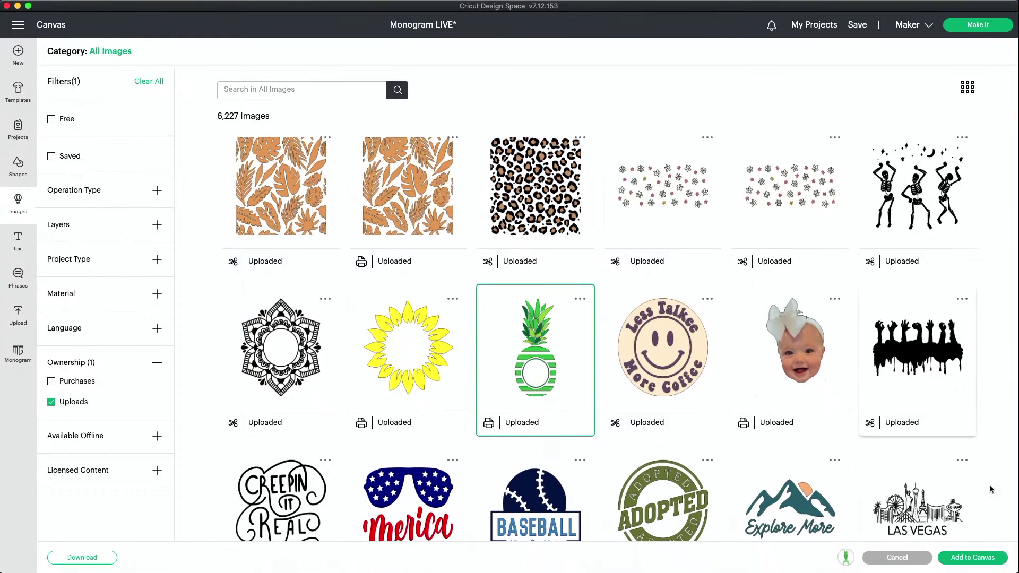
left_click(980, 558)
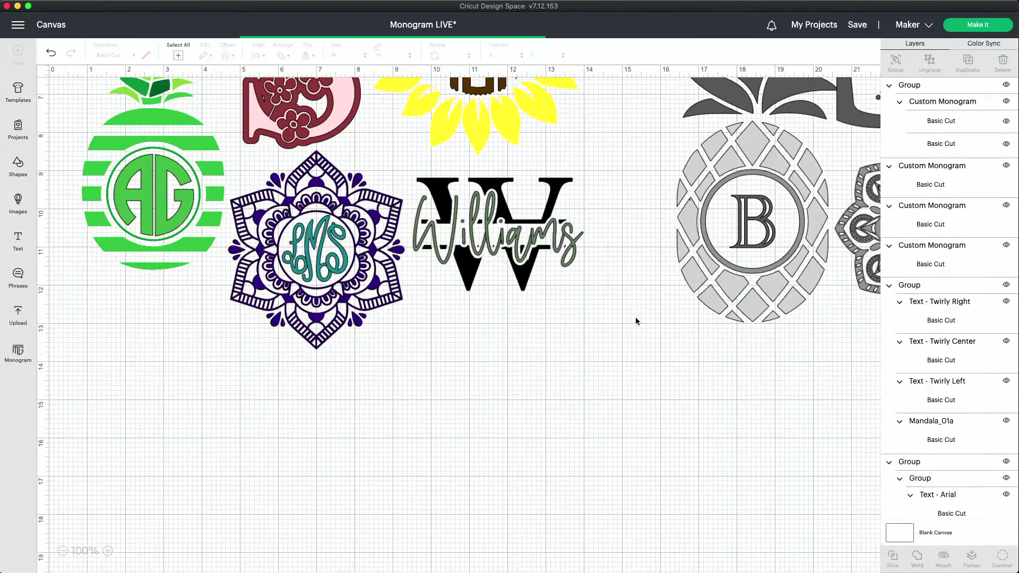
Move the added pineapple frame to empty canvas below the samples and shrink it to about 5.1 by 11.3 inches
scroll(266, 349, "down", 10)
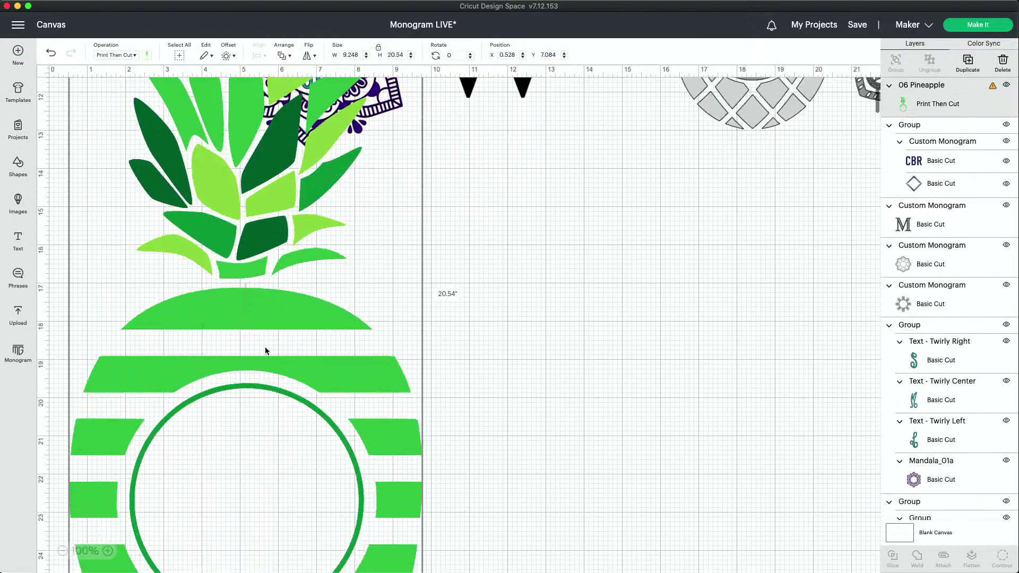
scroll(424, 525, "up", 1)
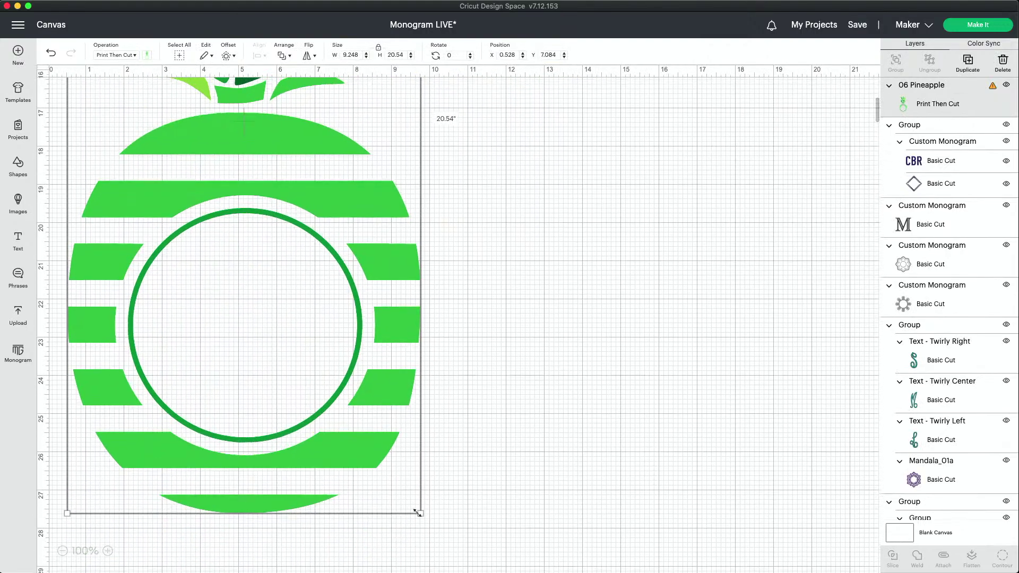
scroll(393, 470, "down", 1)
left_click_drag(367, 429, 499, 429)
left_click_drag(565, 517, 351, 518)
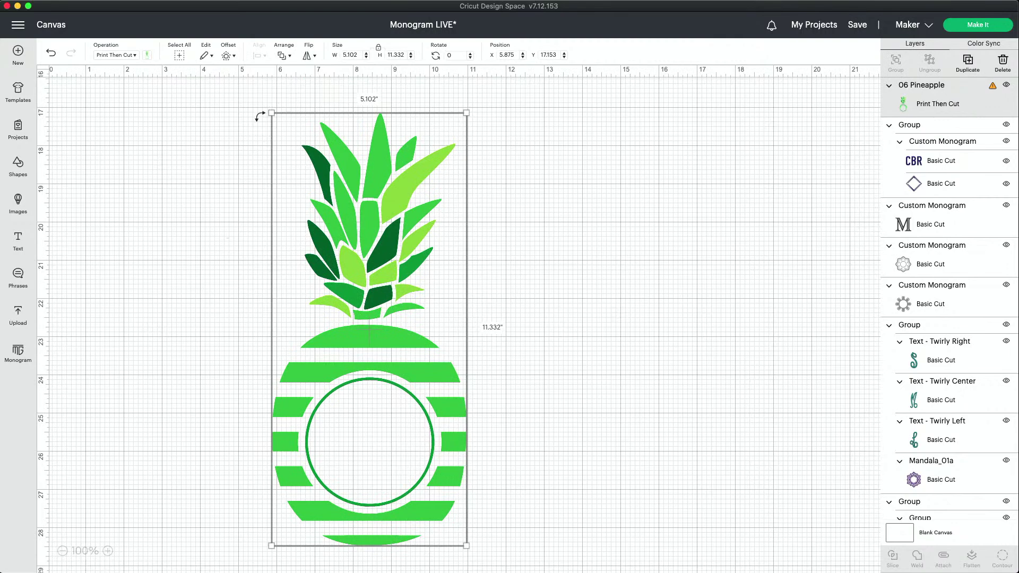
left_click_drag(256, 111, 275, 145)
scroll(561, 175, "up", 1)
scroll(561, 175, "down", 3)
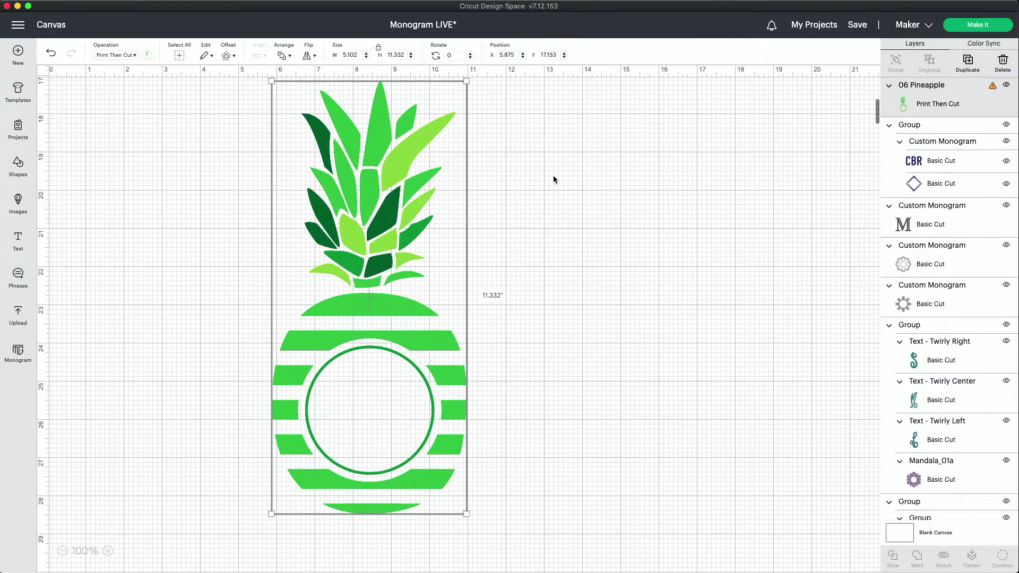
left_click(542, 182)
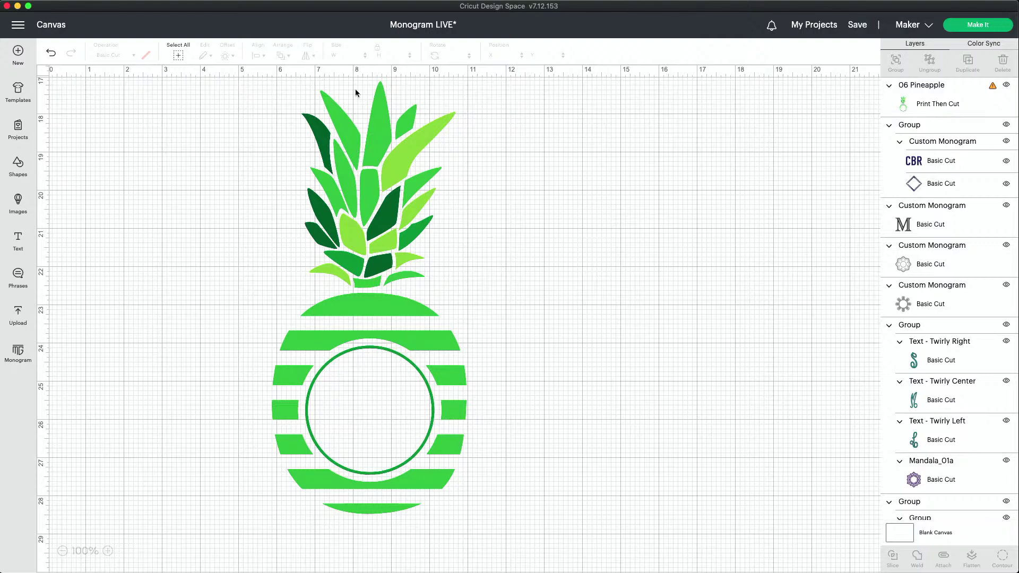
Switch to the browser, download the 2 Letter Circle font from its page and extract the downloaded archive
left_click_drag(348, 10, 348, 33)
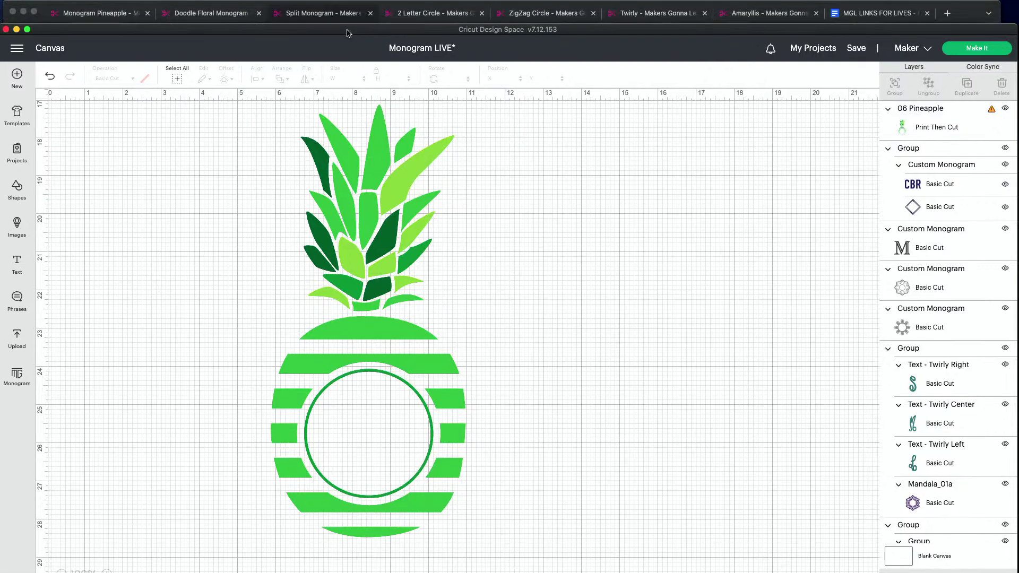
left_click(448, 8)
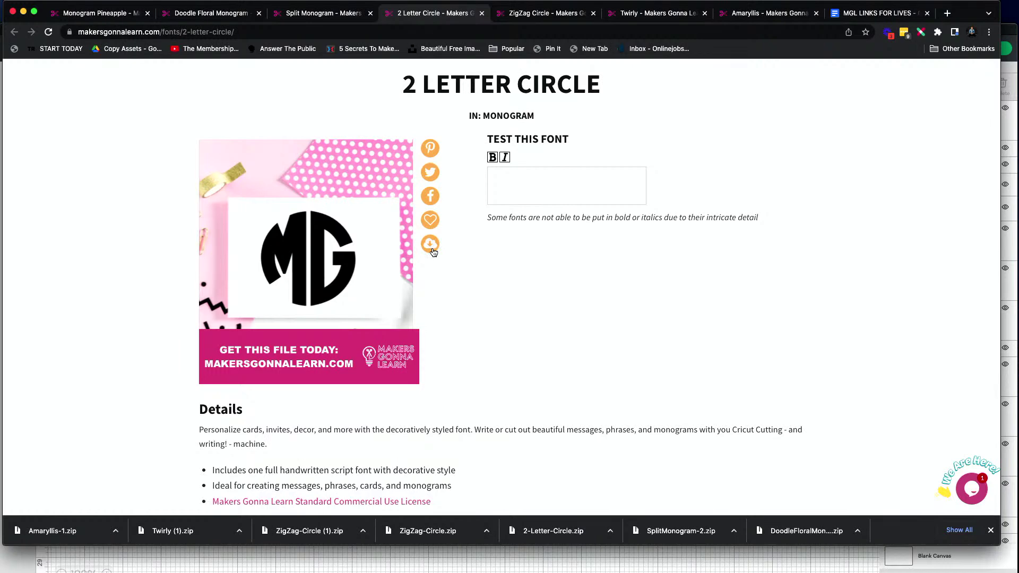
left_click(430, 245)
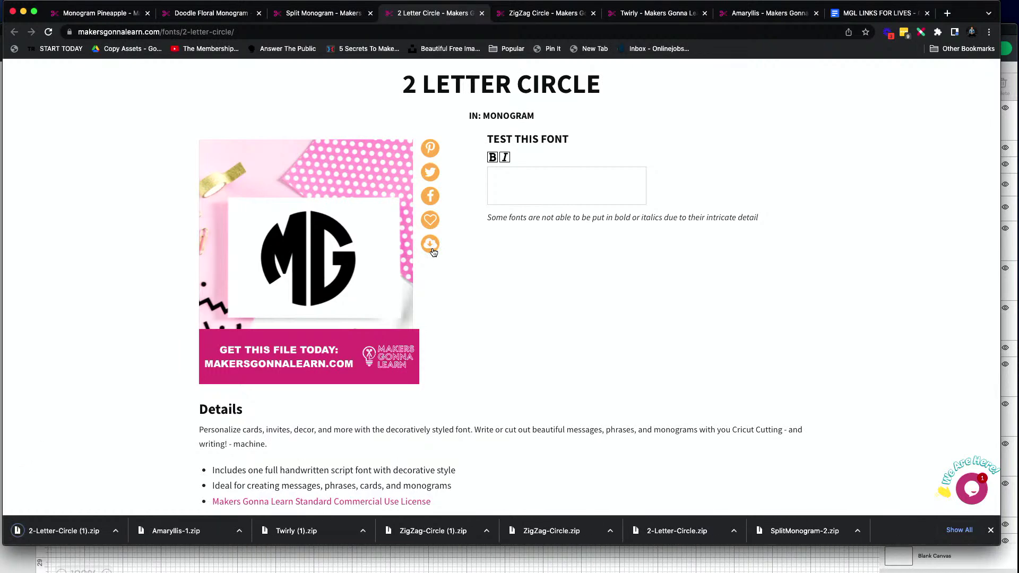
left_click(82, 529)
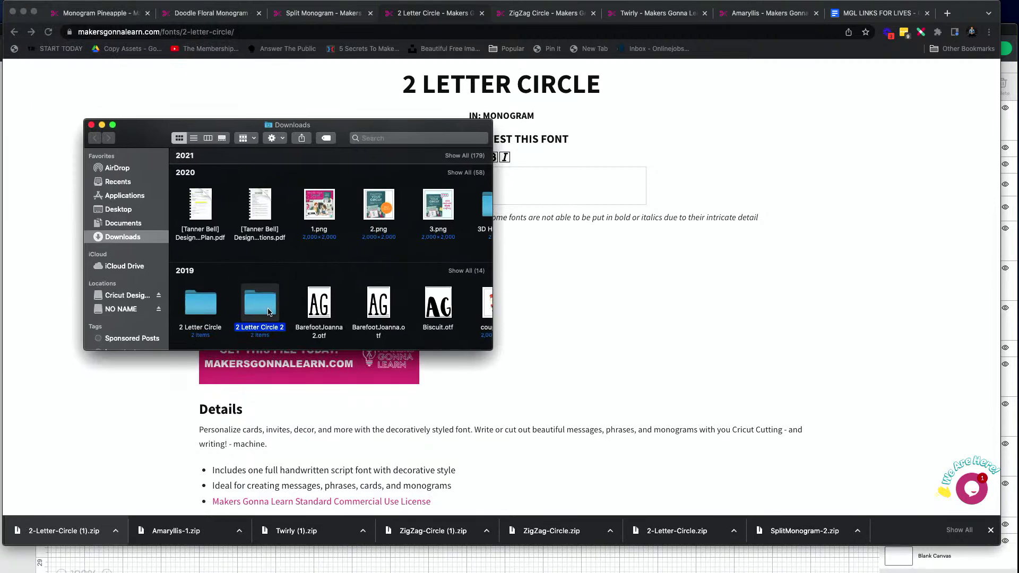
Preview both font files in the 2 Letter Circle 2 folder and close the previews without installing them
double_click(267, 312)
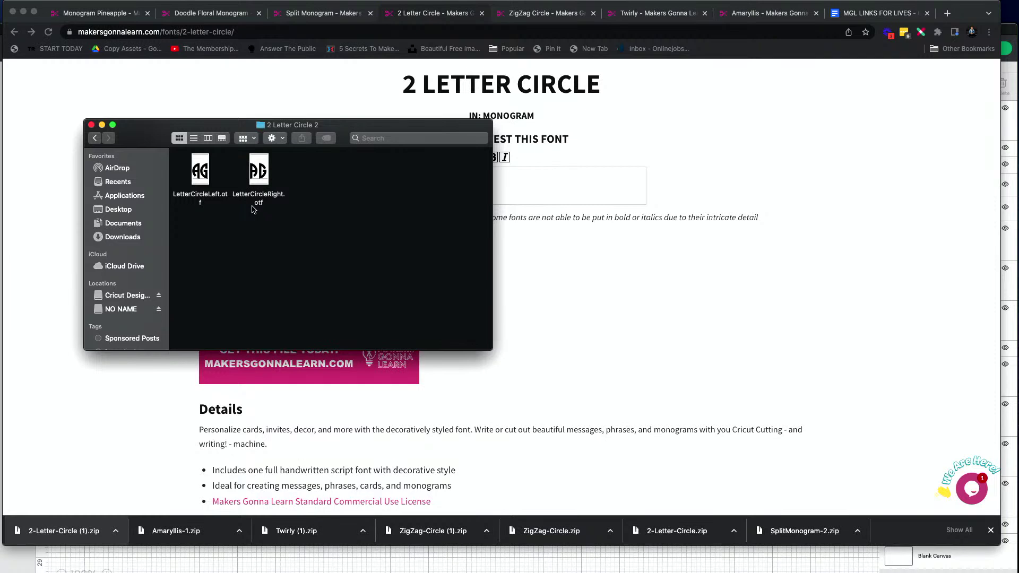
left_click_drag(290, 207, 201, 175)
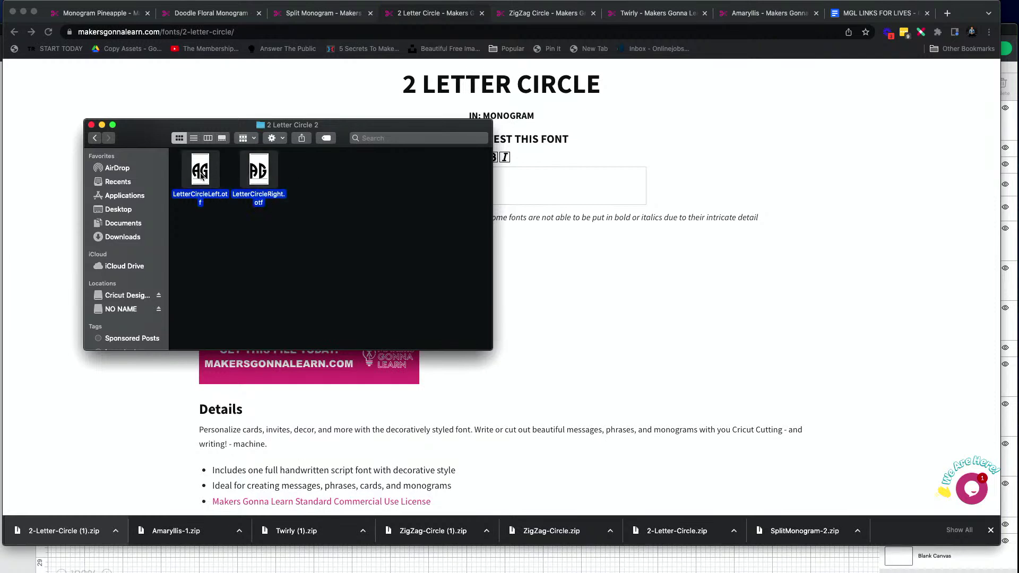
double_click(203, 176)
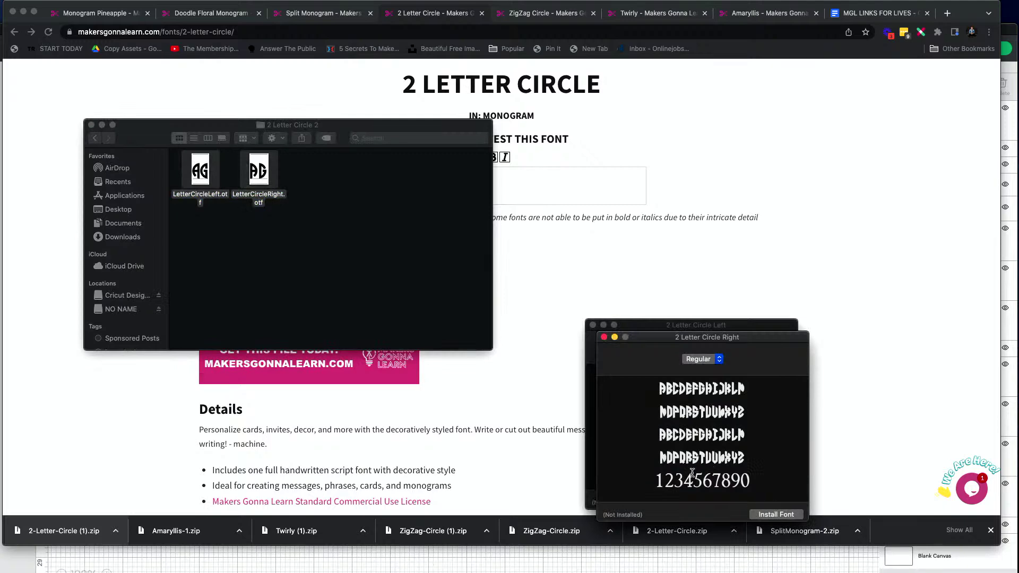
left_click(603, 338)
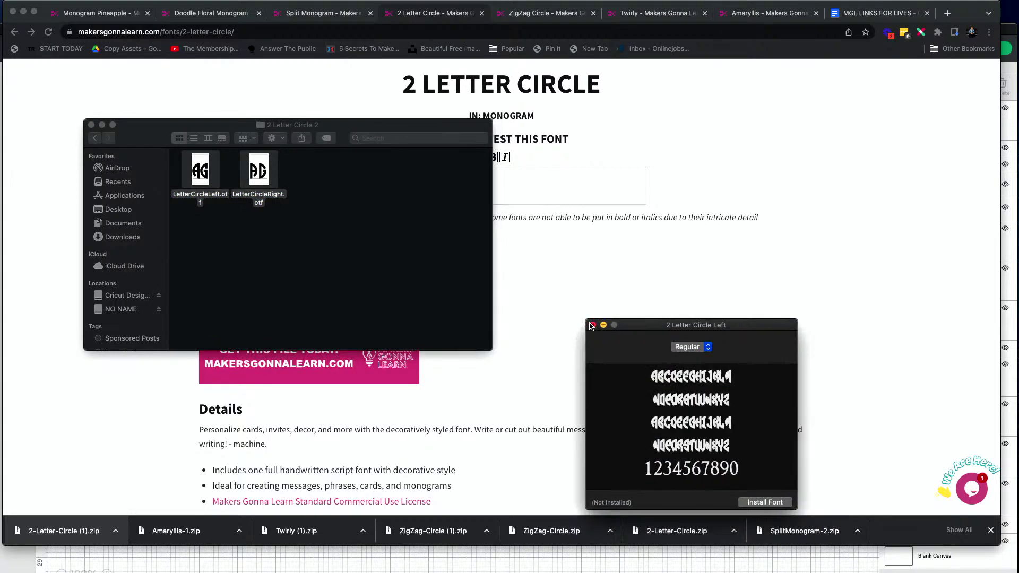
left_click(593, 325)
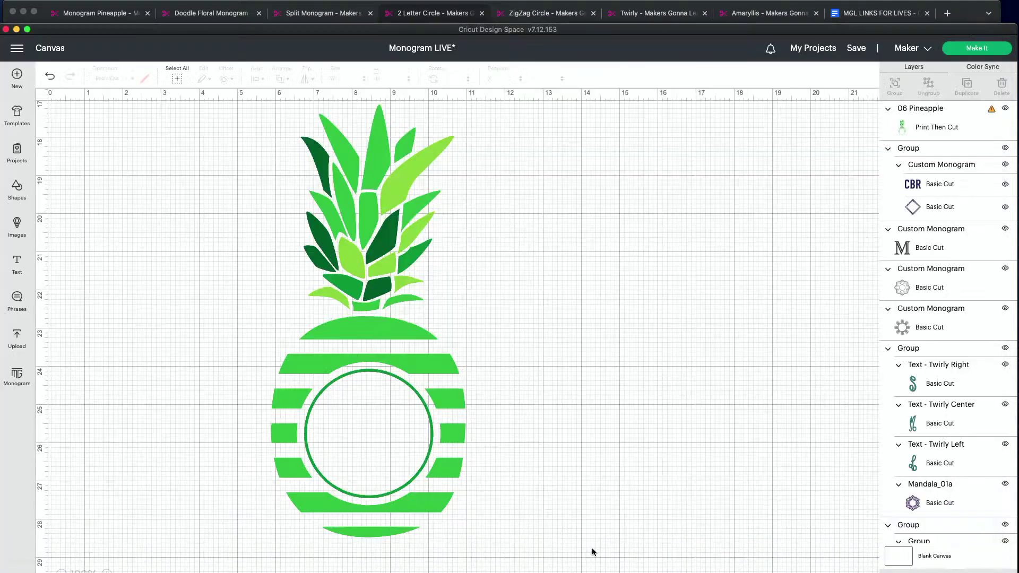
Return to Cricut Design Space and add the letter C beside the pineapple in the system font 2 Letter Circle Left
left_click(594, 552)
left_click(17, 262)
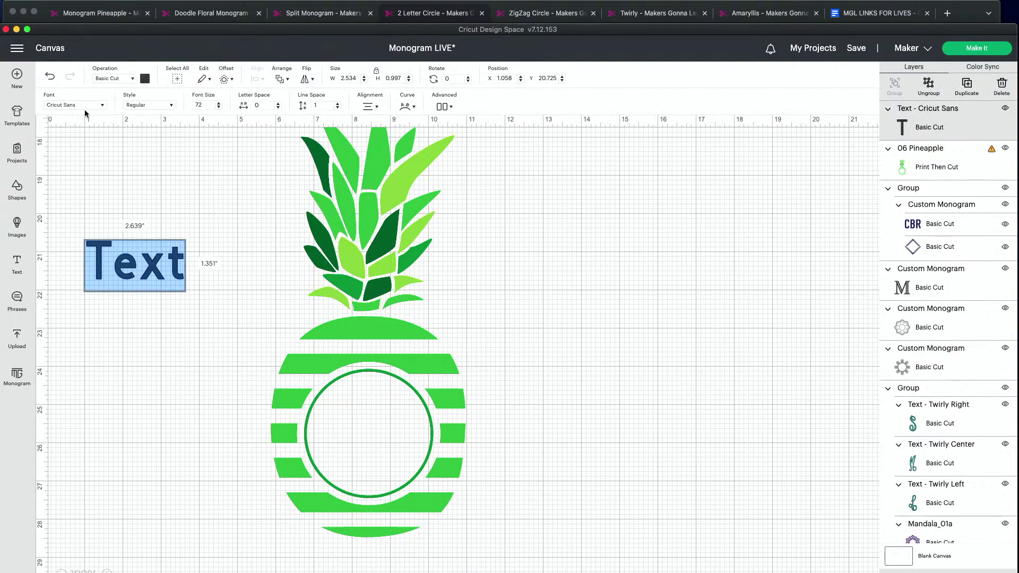
left_click(85, 109)
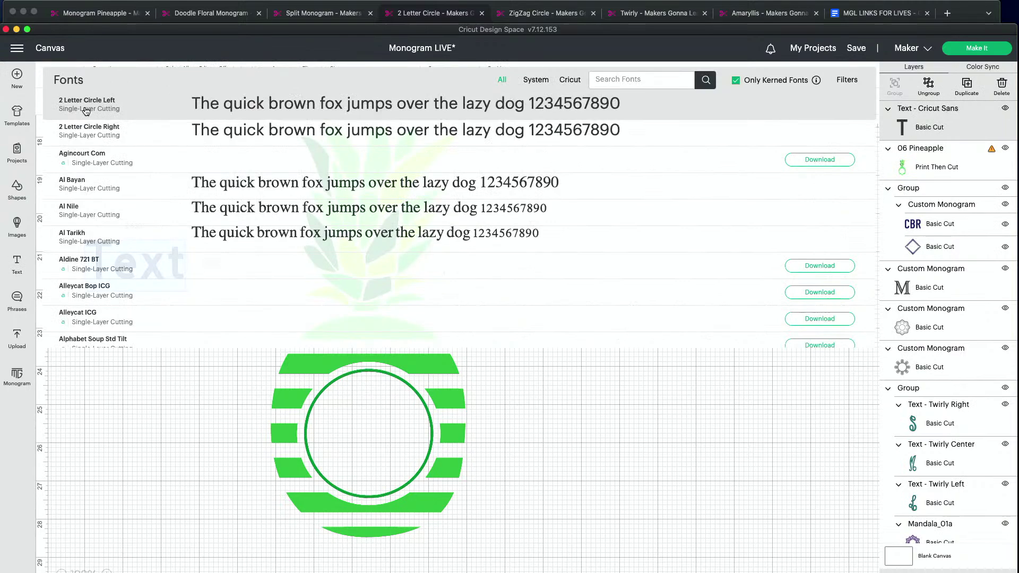
left_click(536, 80)
type("left")
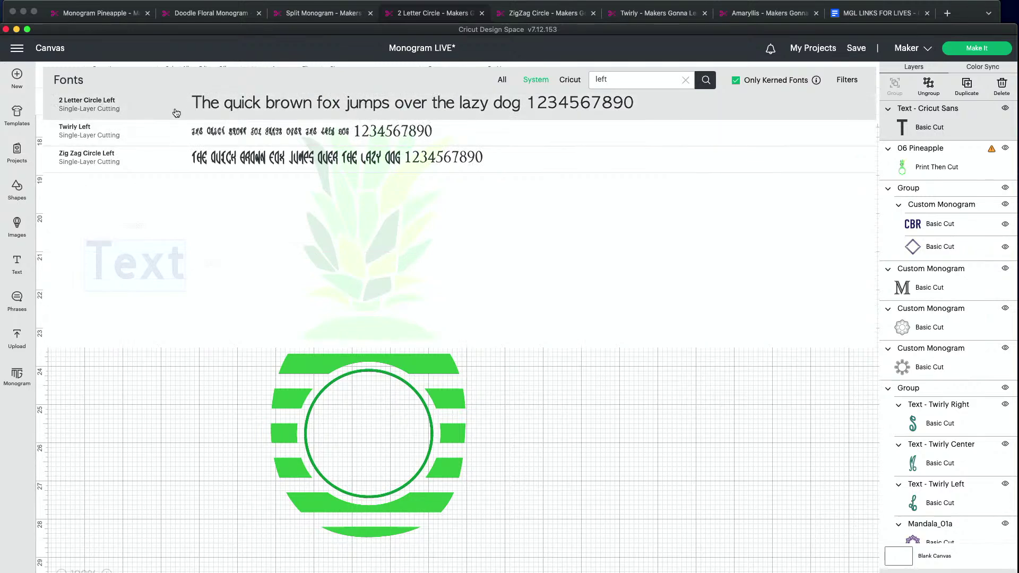
left_click(227, 111)
double_click(167, 247)
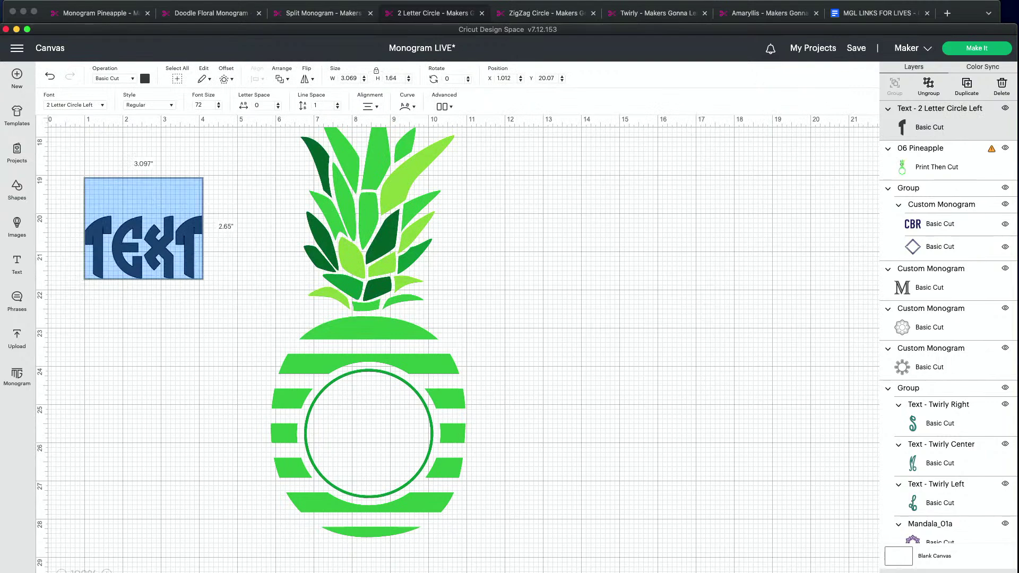
type("C")
left_click(146, 326)
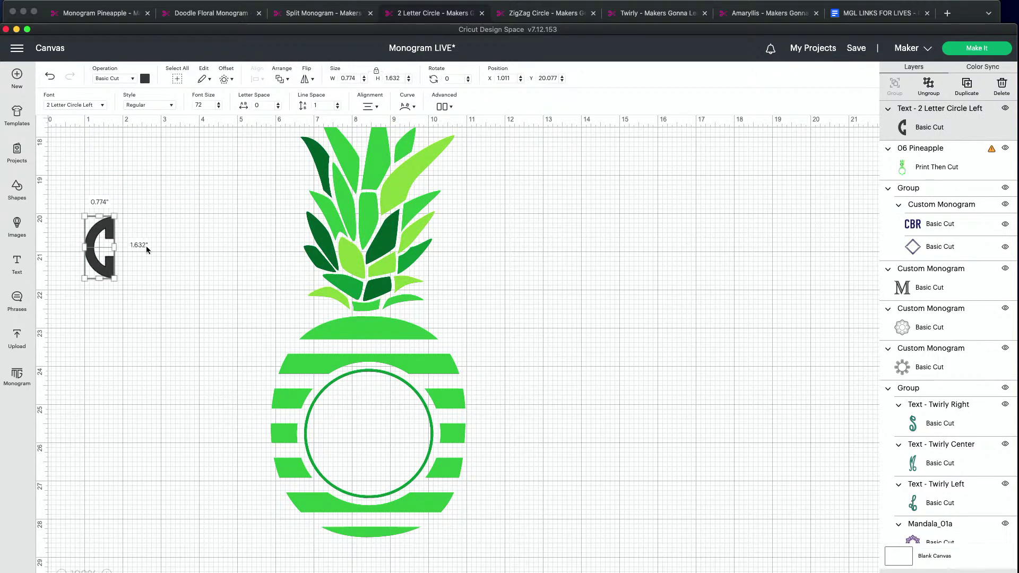
Duplicate the letter C and place the copy directly to the right of the original at the same height
key("super+c")
key("super+v")
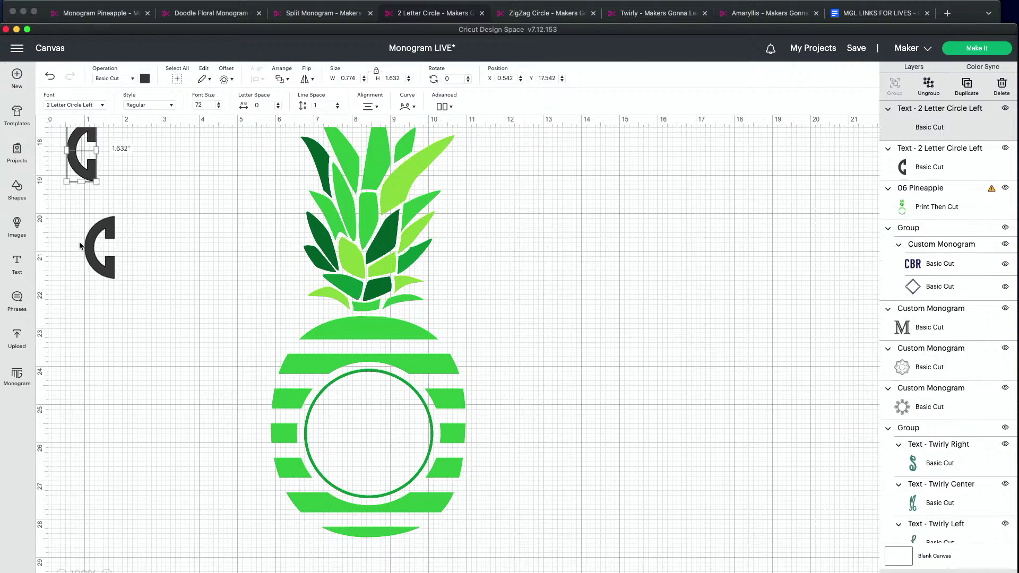
left_click_drag(85, 181, 141, 259)
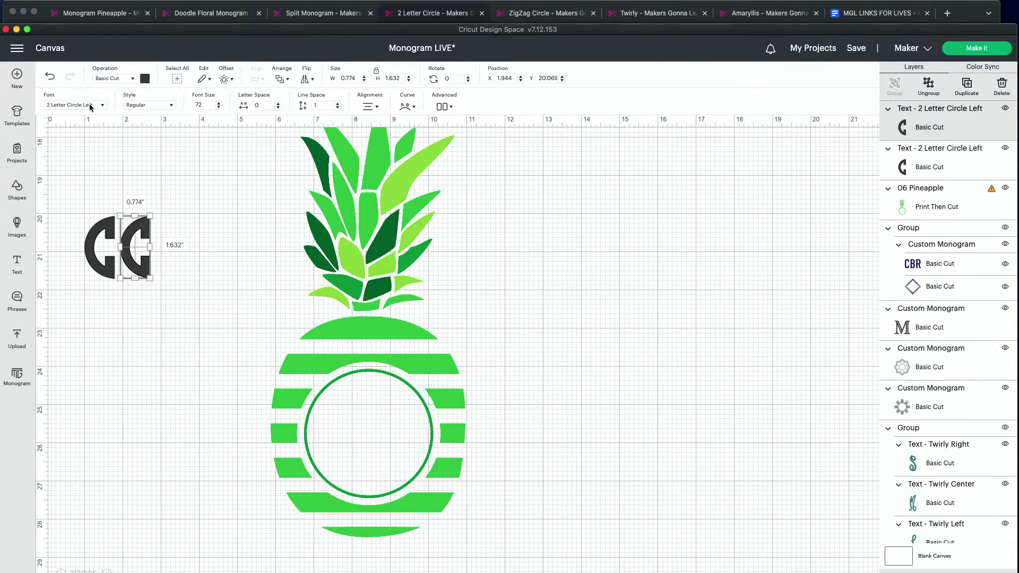
Set the copied letter's font to 2 Letter Circle Right and change its text to B
left_click(91, 106)
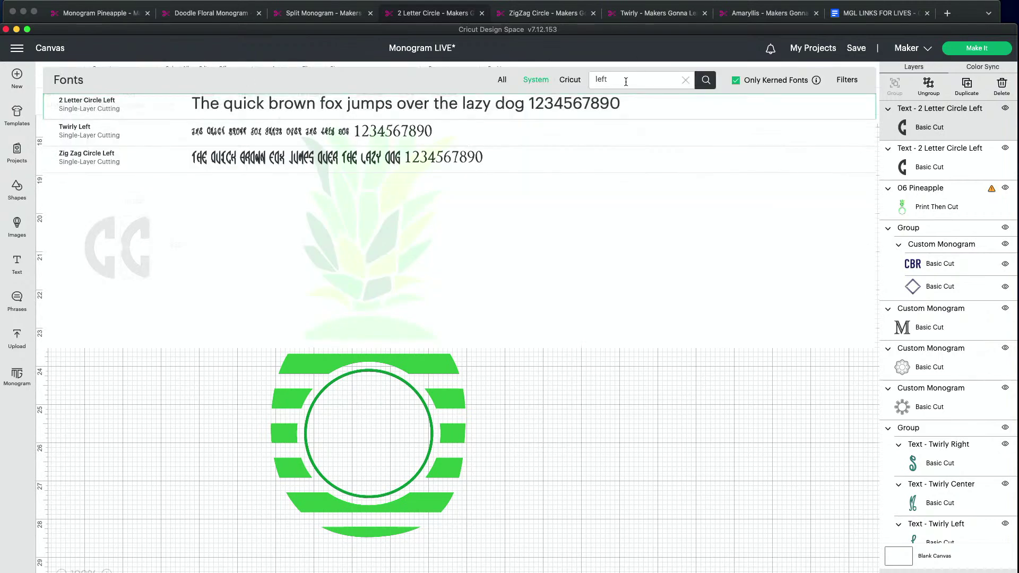
key("super+a")
type("right")
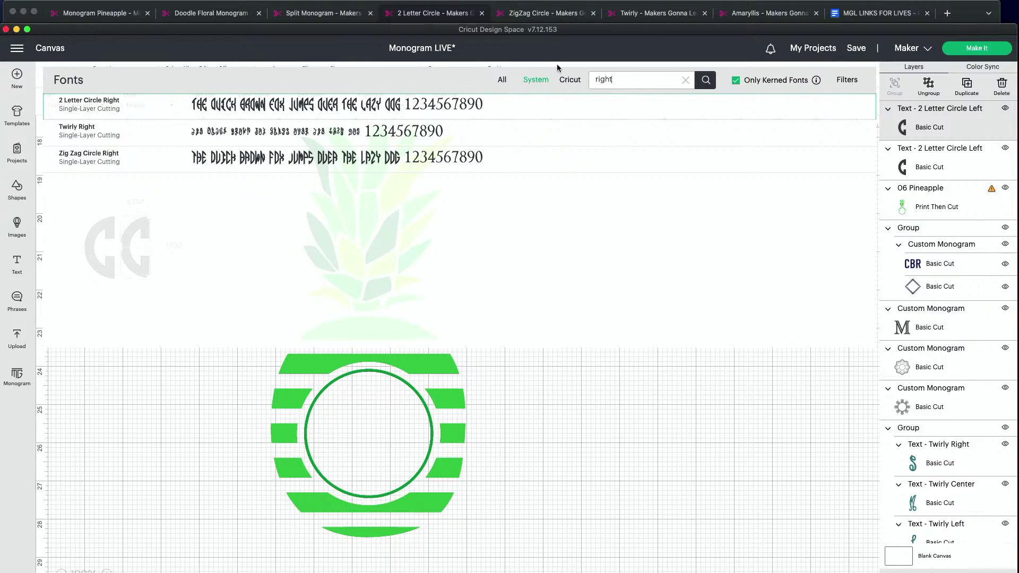
left_click(374, 109)
double_click(138, 248)
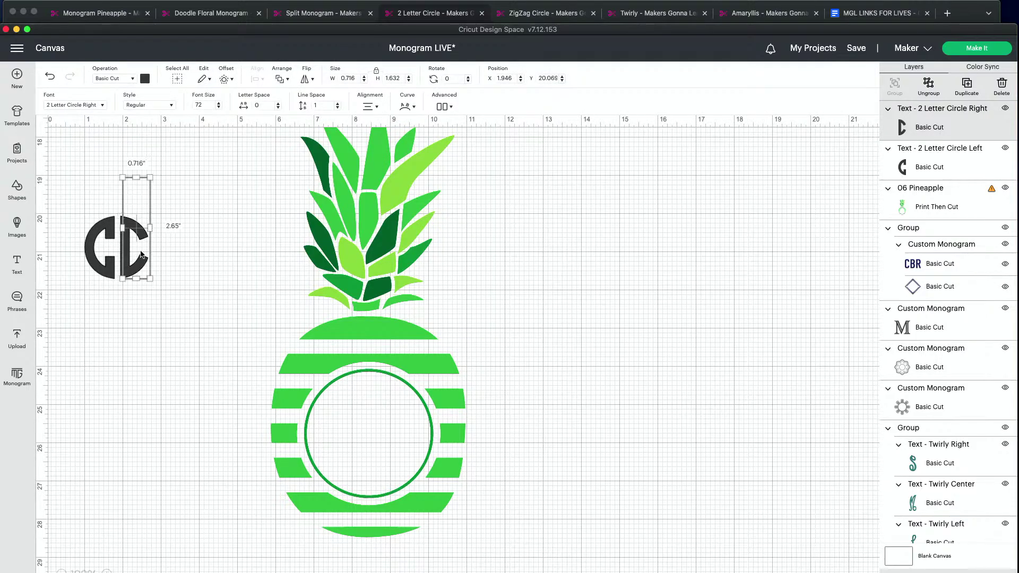
type("B")
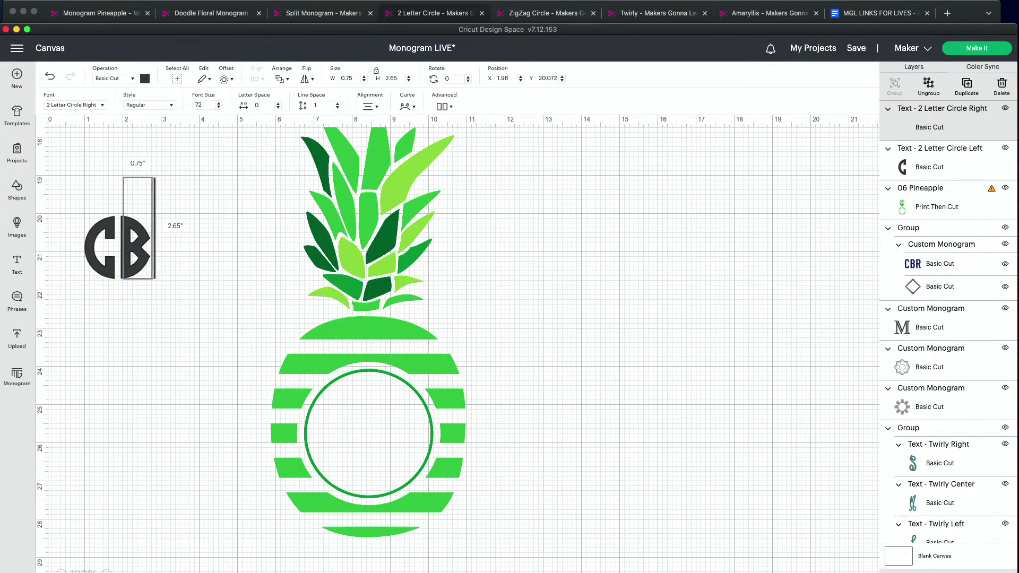
Move the letter B slightly closer to the letter C so the two halves form a tighter circle
left_click(142, 350)
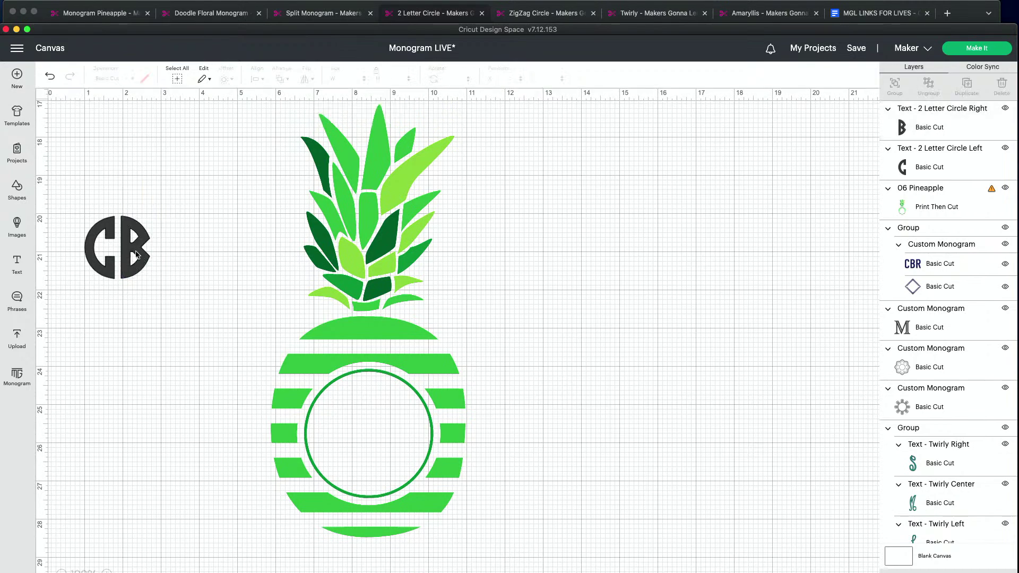
left_click_drag(136, 254, 133, 255)
left_click(94, 314)
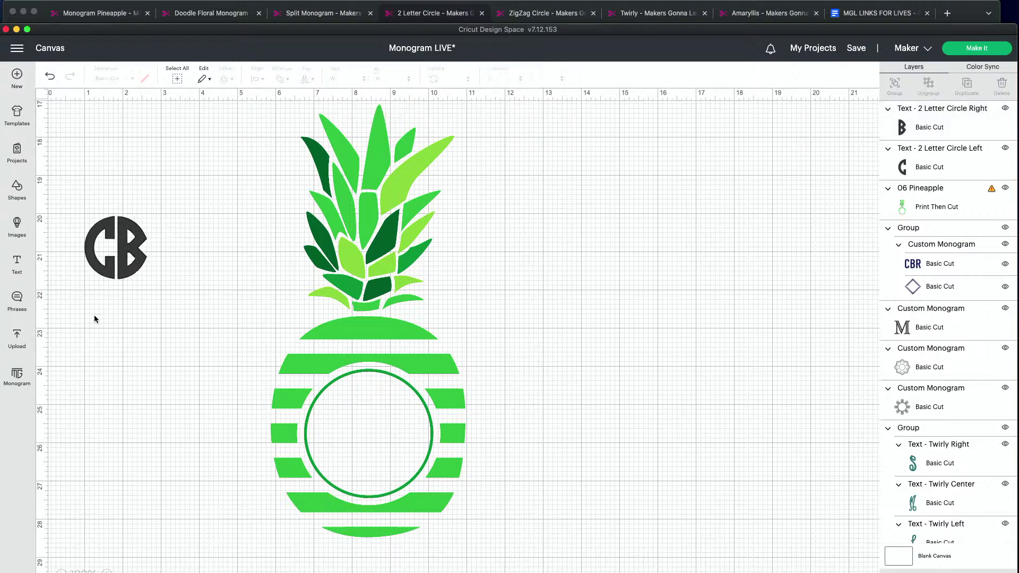
Recolor the letters C and B together in the green material color
left_click_drag(77, 314, 157, 212)
left_click(145, 80)
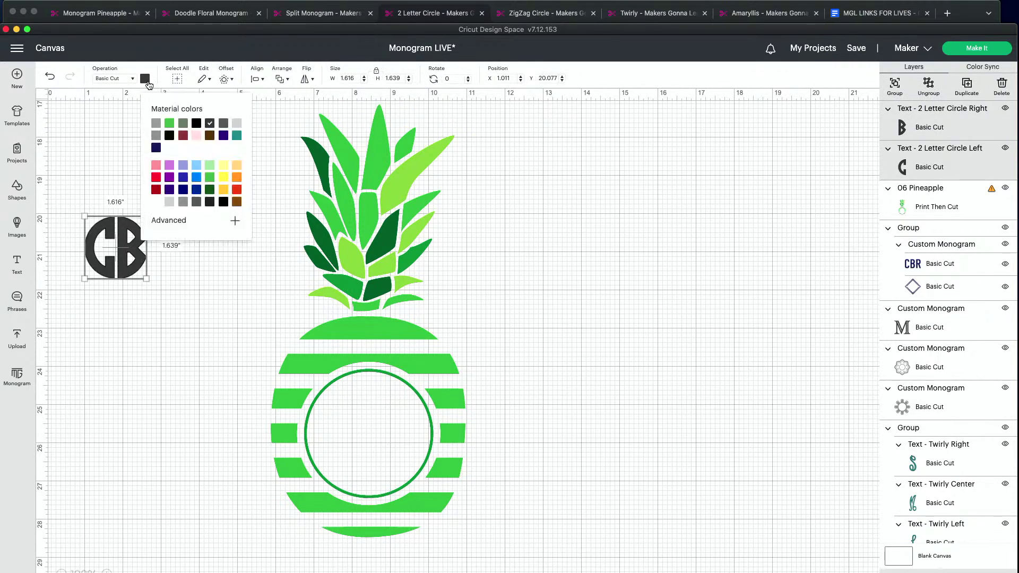
left_click(170, 123)
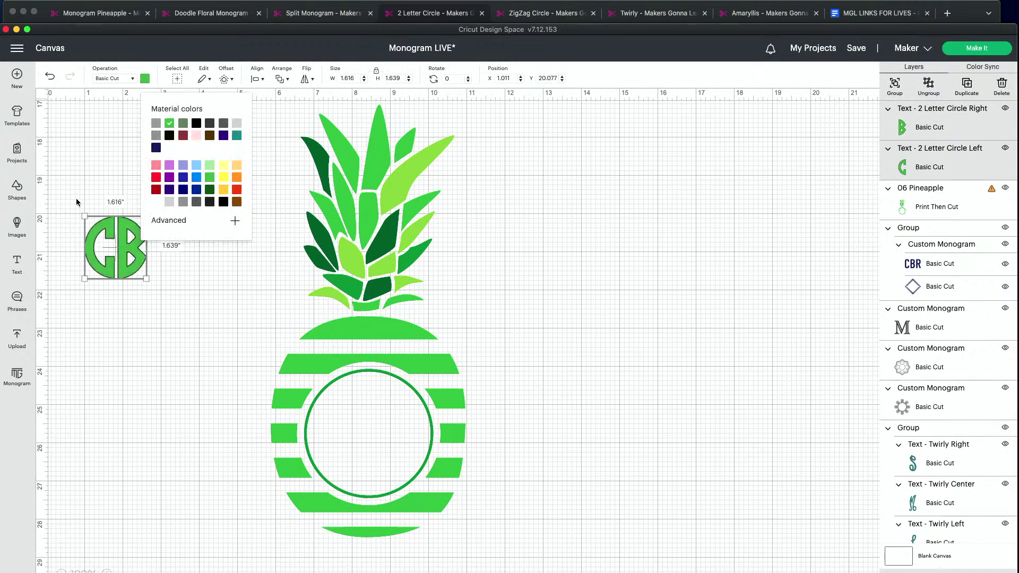
Enlarge both letters together to about 2.96 by 3.0 in and place them inside the pineapple's circle frame
left_click(106, 187)
left_click_drag(104, 208, 174, 292)
left_click_drag(128, 262, 394, 454)
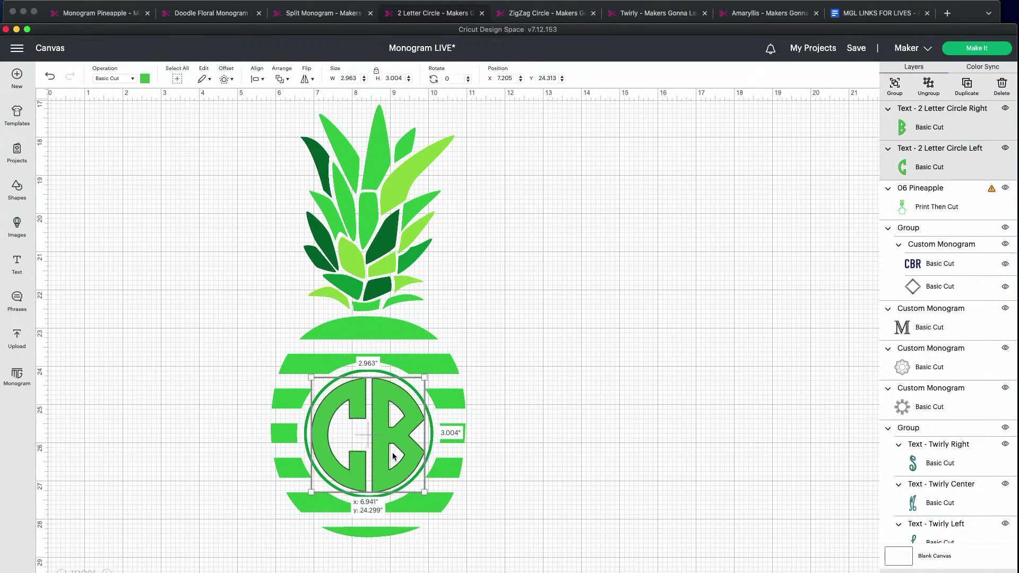
left_click(523, 414)
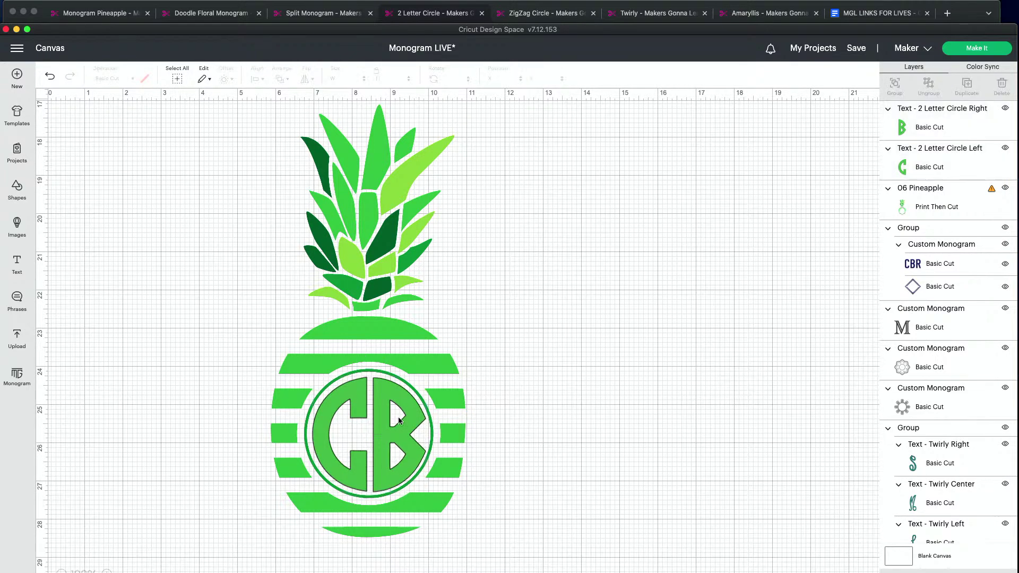
Nudge the letters C and B individually to close their gap and center them in the circle frame
left_click(387, 426)
left_click_drag(386, 424, 386, 397)
left_click(358, 403)
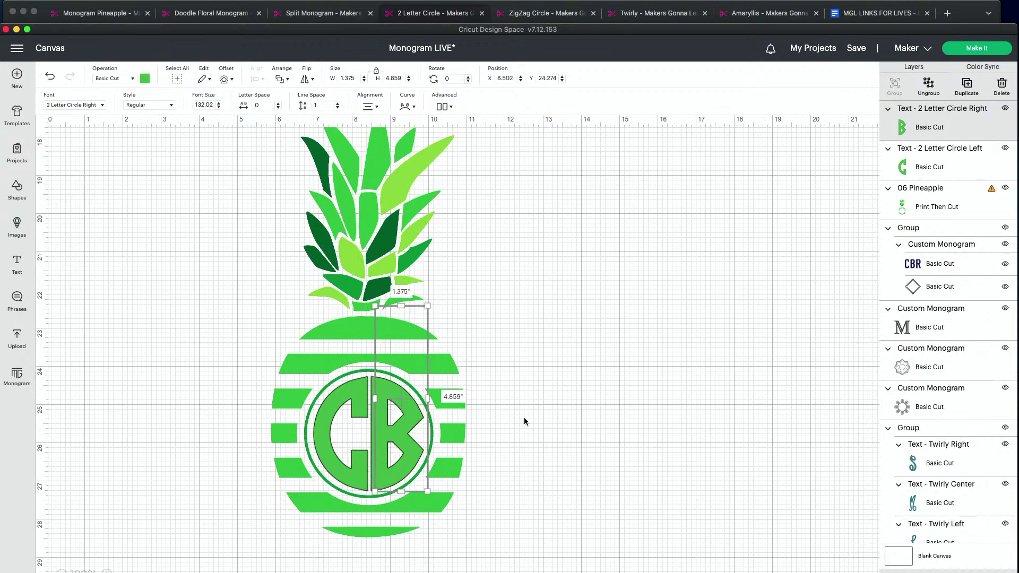
left_click(535, 407)
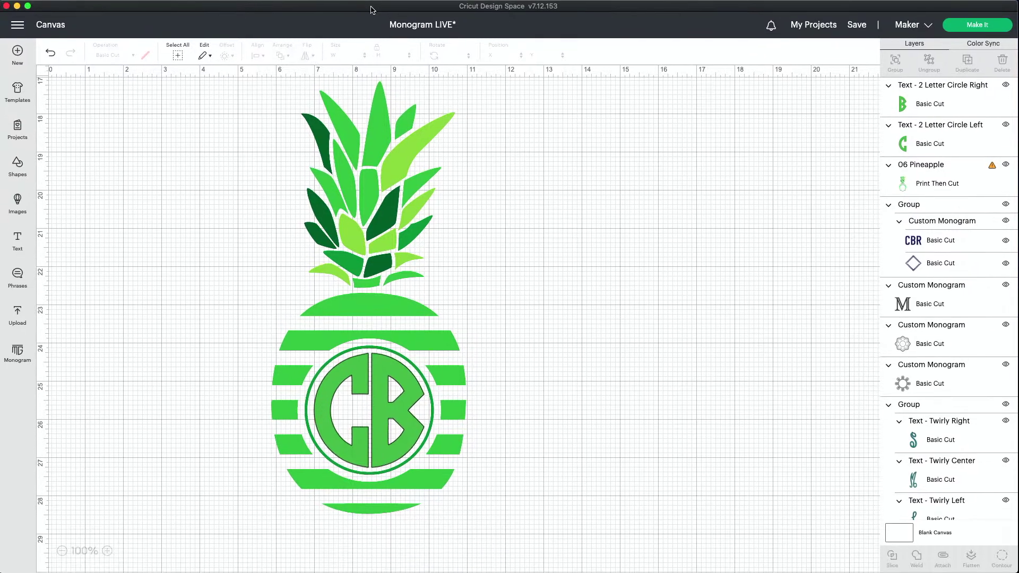
Compare the CB pineapple with the finished MGL and Cricut sample monograms above it on the canvas
left_click(62, 551)
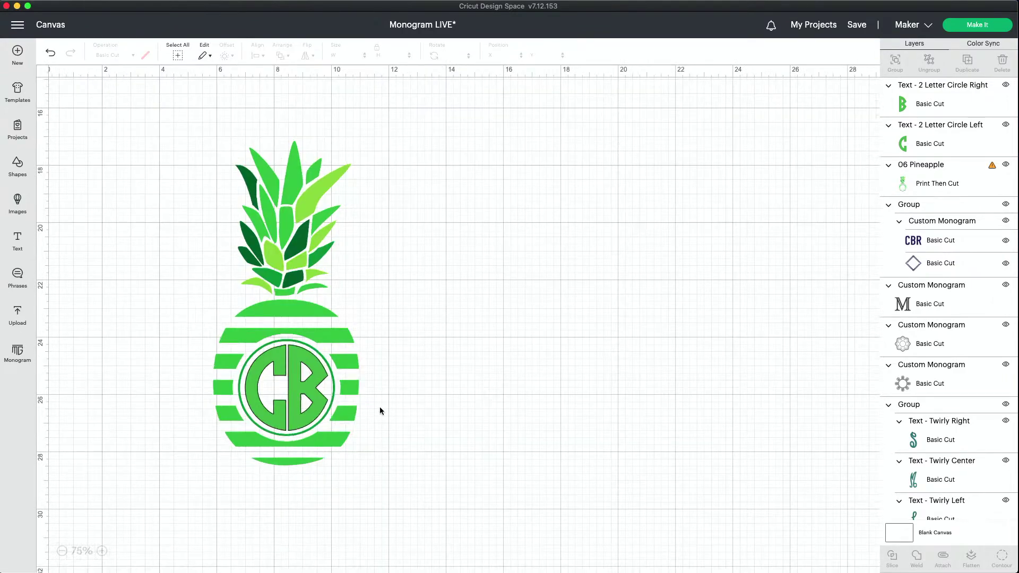
scroll(380, 409, "up", 10)
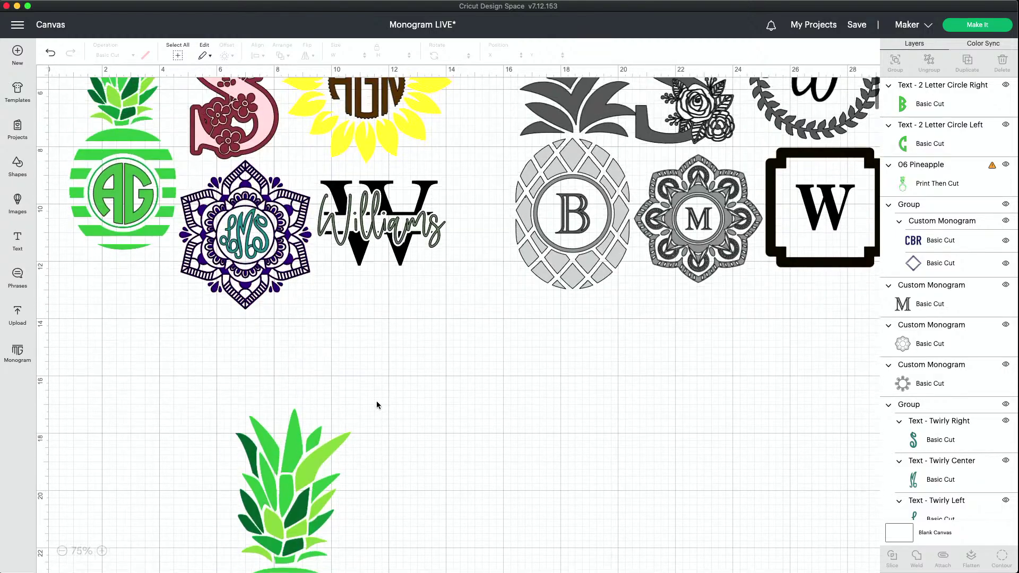
scroll(377, 404, "up", 5)
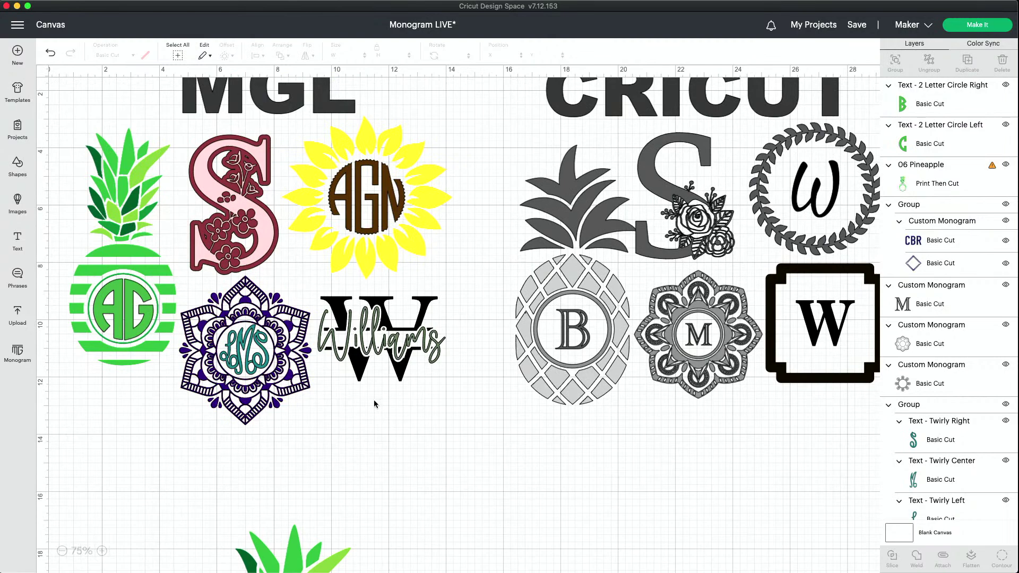
scroll(373, 404, "down", 10)
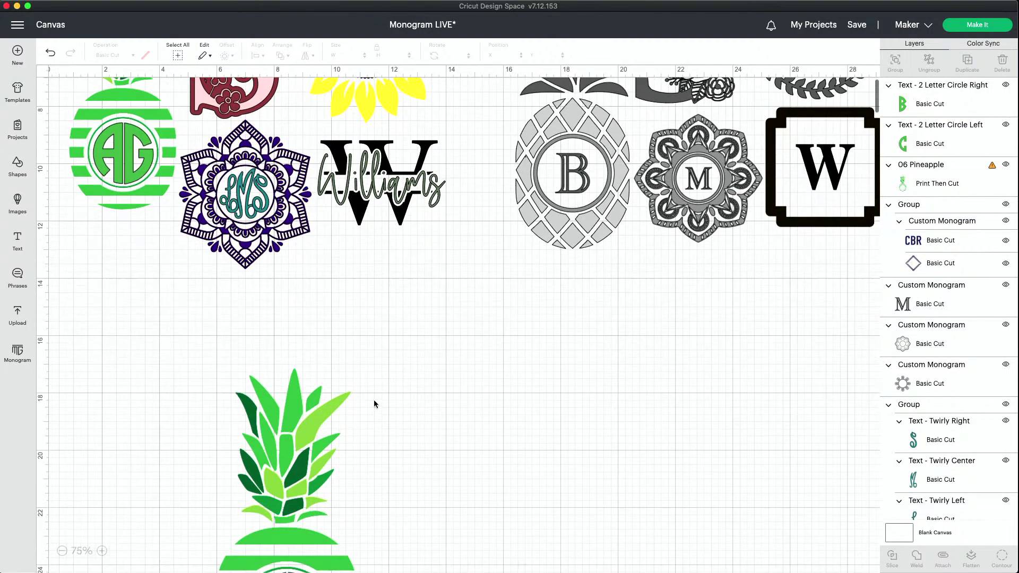
scroll(373, 409, "down", 2)
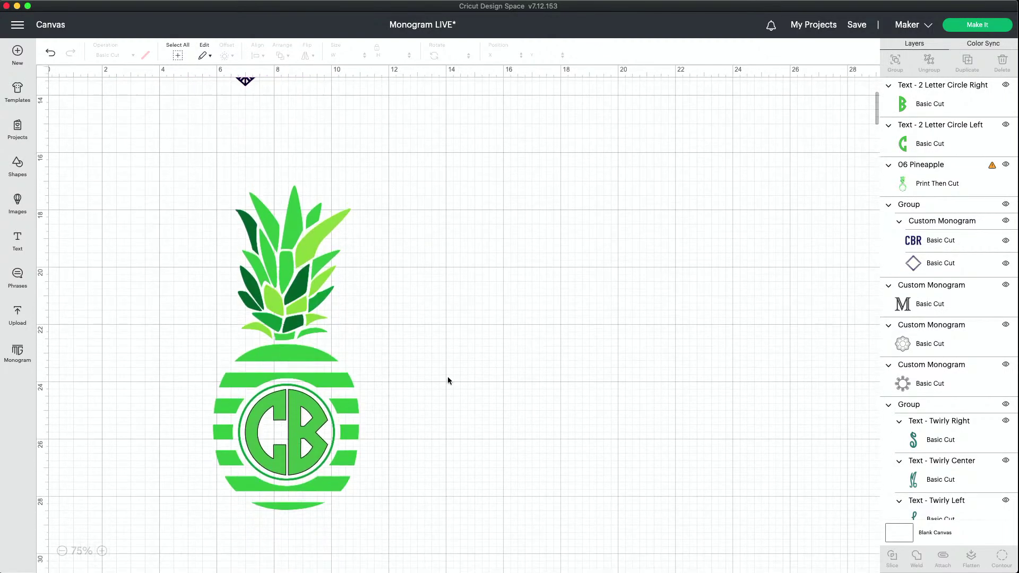
Switch to the browser to view the Twirly, ZigZag Circle and Doodle Floral Monogram font pages, and return to Cricut Design Space
left_click_drag(527, 12, 532, 41)
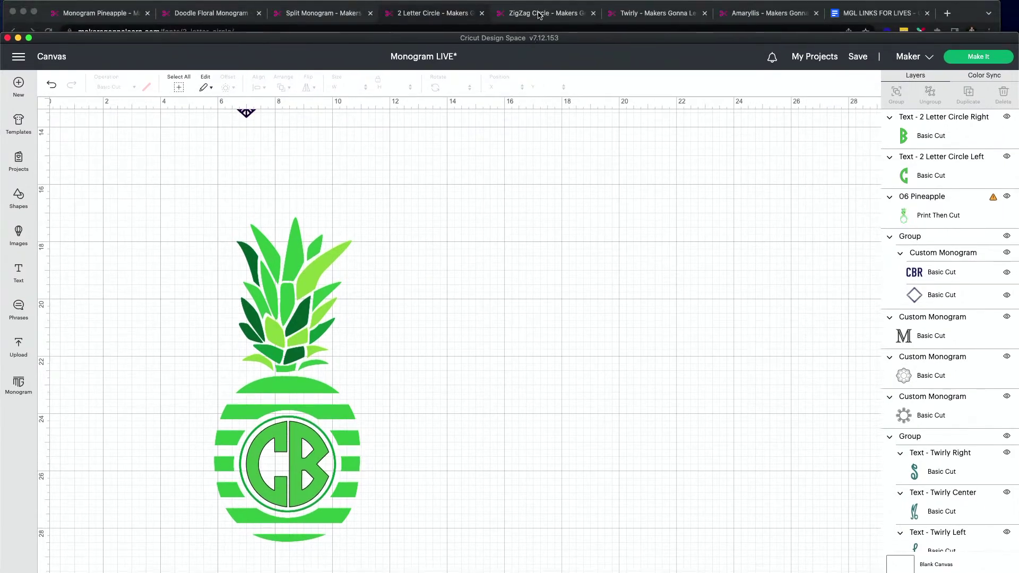
left_click(537, 13)
left_click(656, 13)
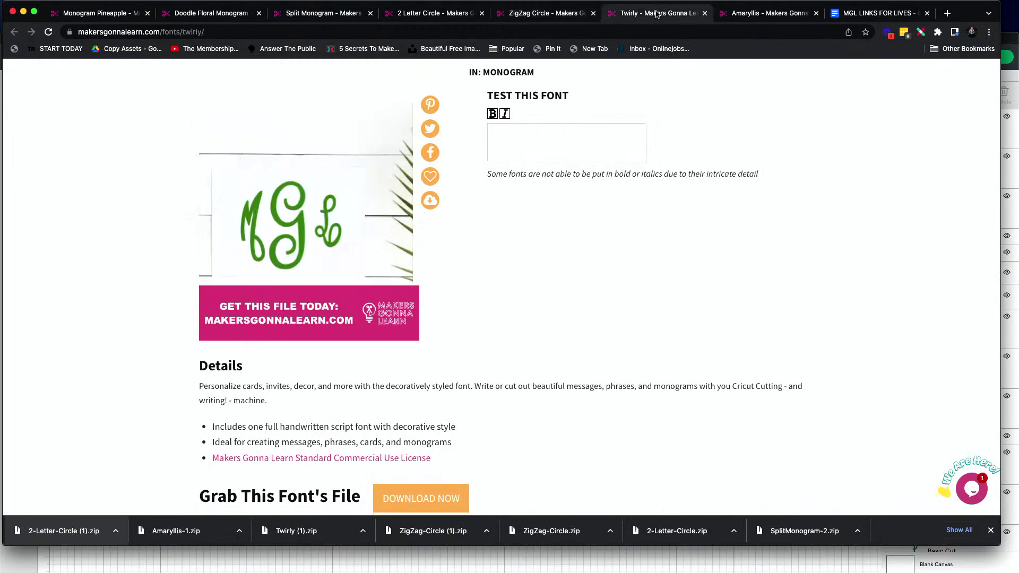
left_click(561, 15)
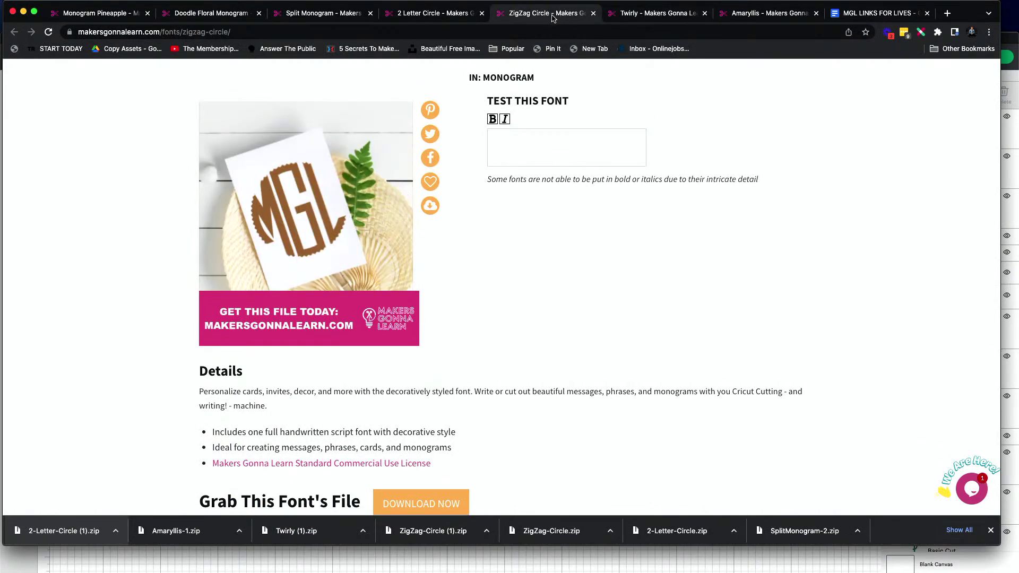
left_click(227, 16)
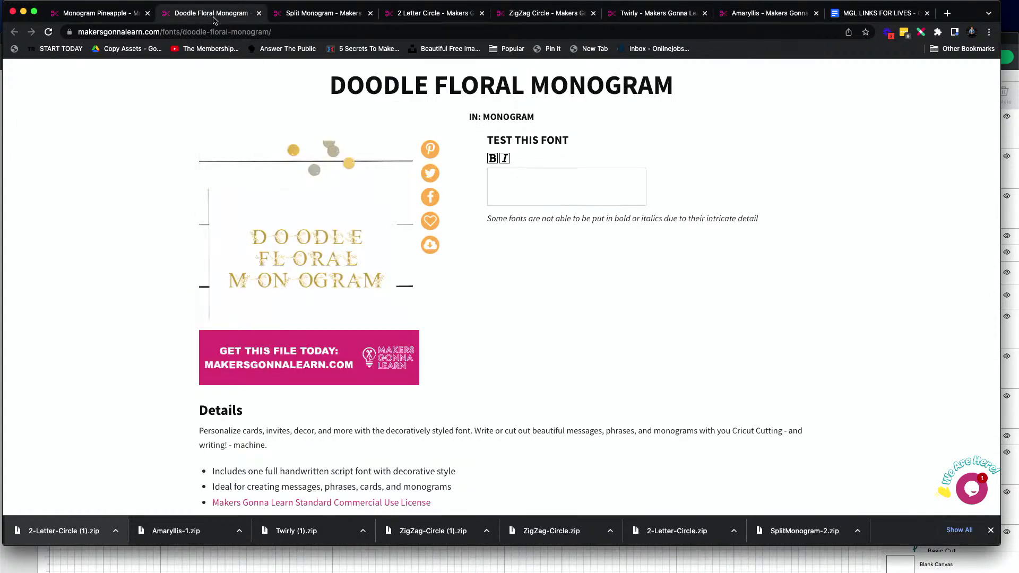
left_click(266, 559)
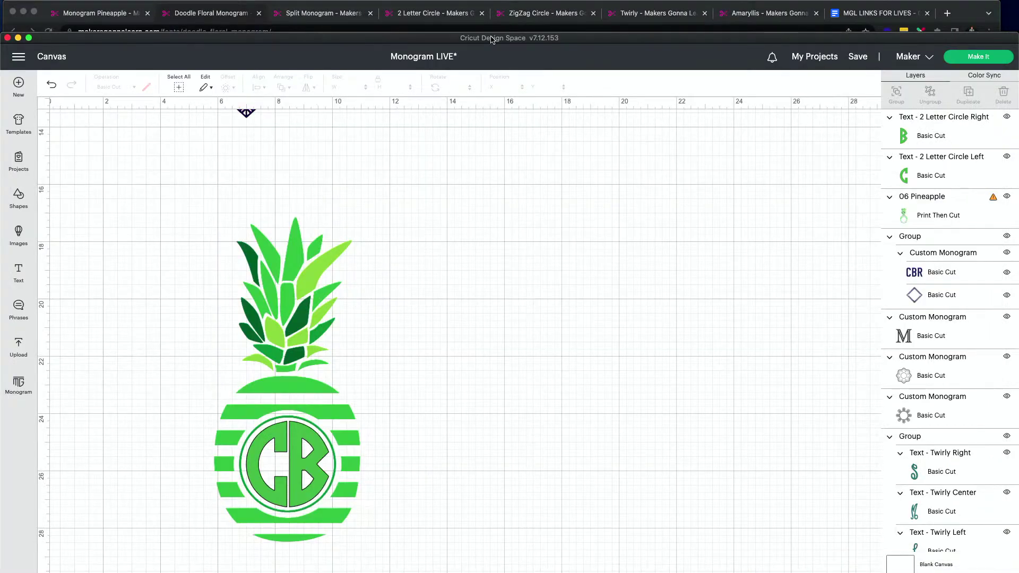
left_click_drag(491, 31, 492, 3)
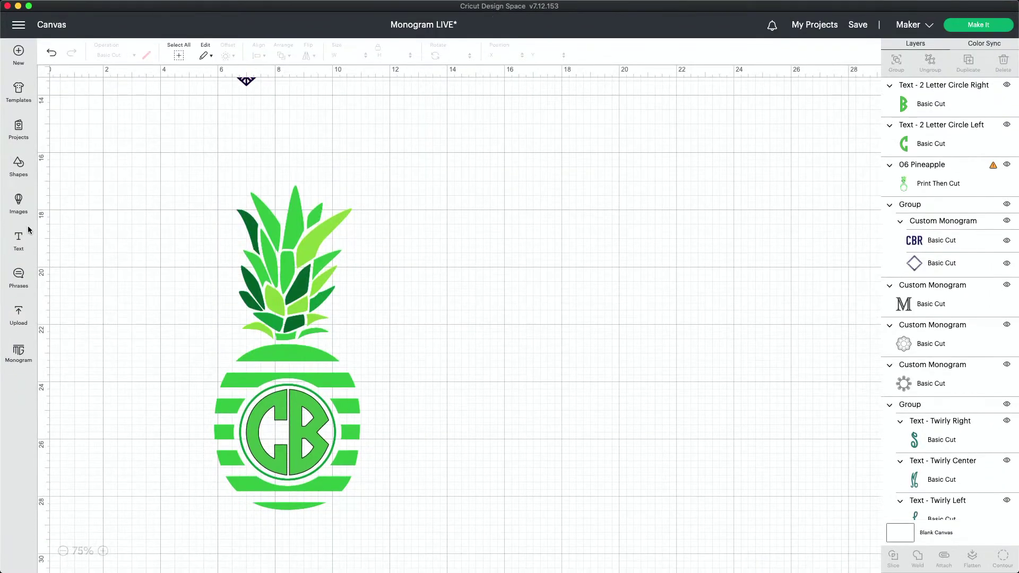
Add a new text object and set its font to the system font Doodle Floral Monogram
left_click(18, 237)
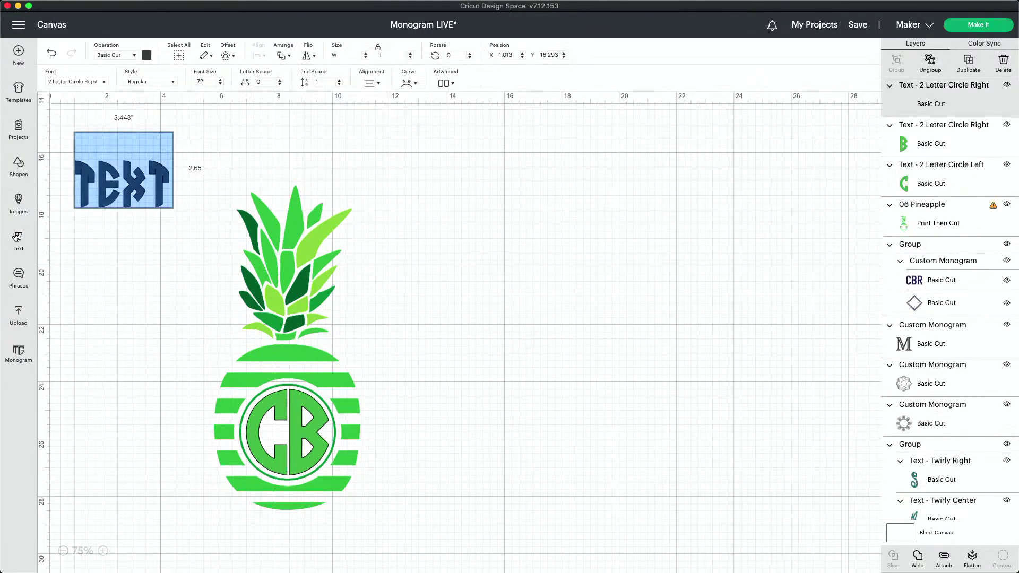
left_click(92, 83)
mouse_move(239, 7)
left_mouse_down()
mouse_move(237, 67)
mouse_move(239, 10)
left_mouse_up()
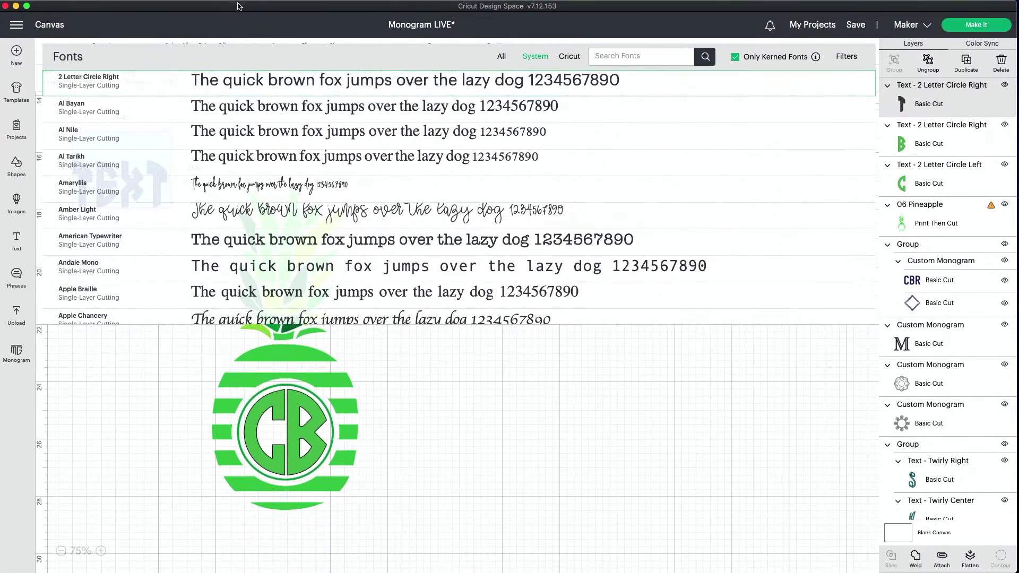
type("doodle")
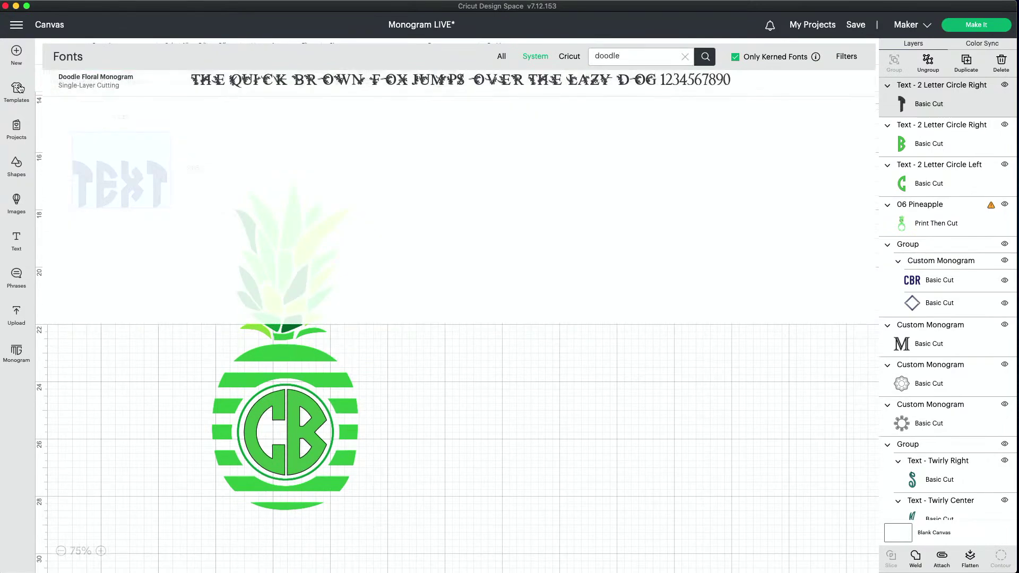
left_click(148, 84)
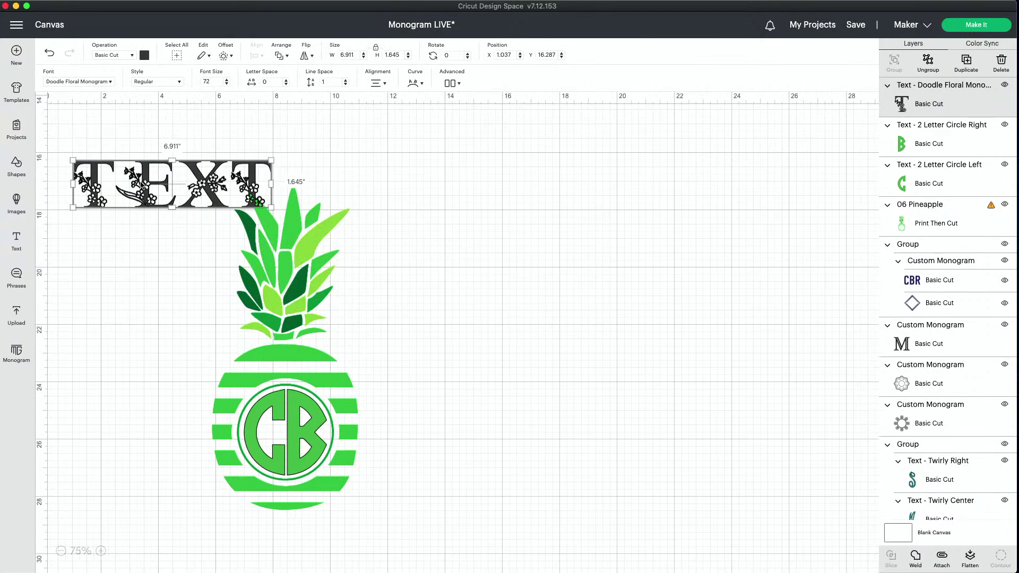
Move the new text to the empty area beside the pineapple and change its wording to R
left_click_drag(188, 177, 579, 285)
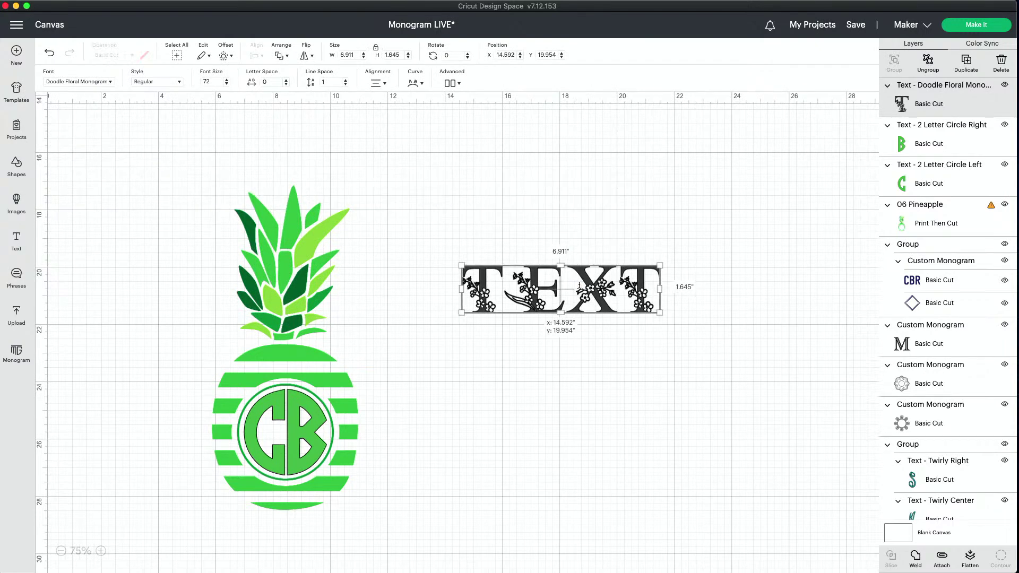
double_click(579, 285)
type("R")
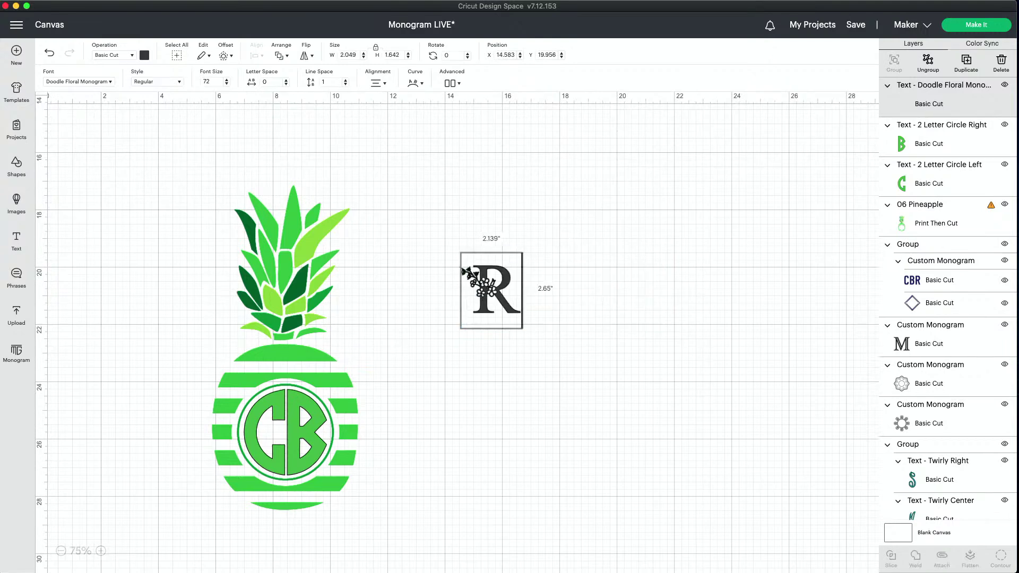
left_click(520, 347)
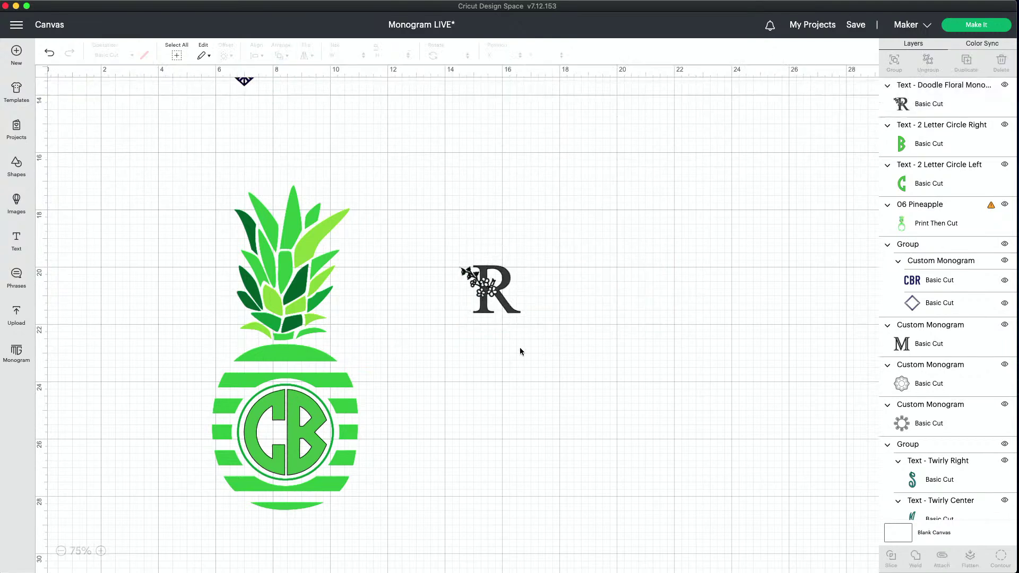
Enlarge the floral R beside the pineapple to about 11.56 by 9.27 in and add a 0.25 in rounded offset around it
left_click(507, 308)
left_click_drag(545, 335, 801, 542)
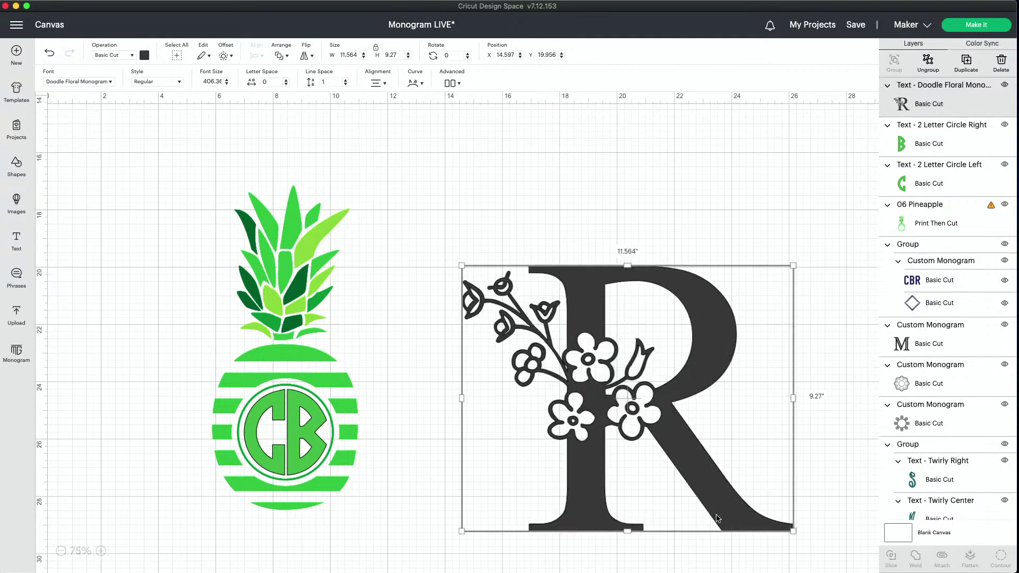
left_click_drag(657, 451, 609, 392)
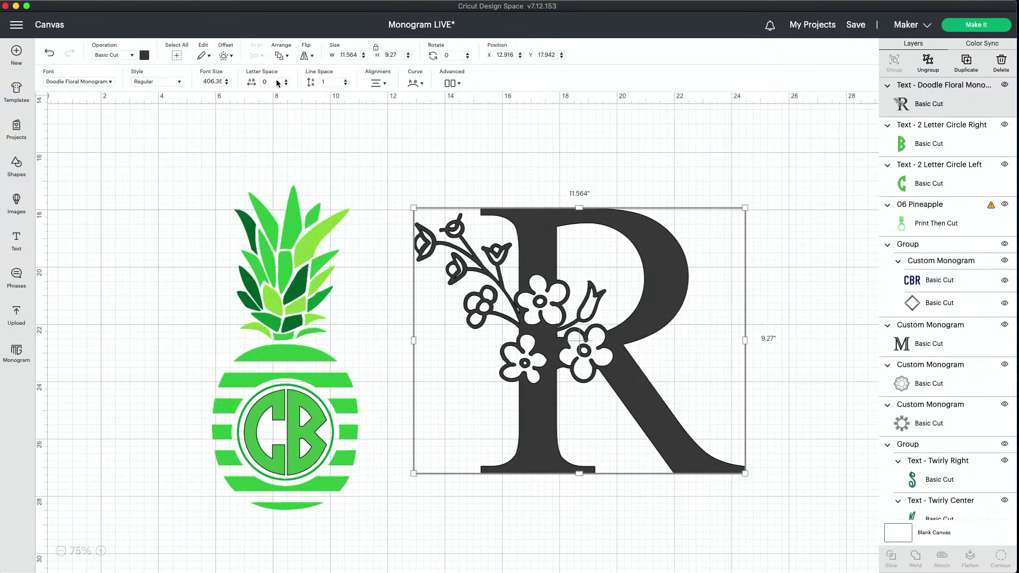
left_click(225, 56)
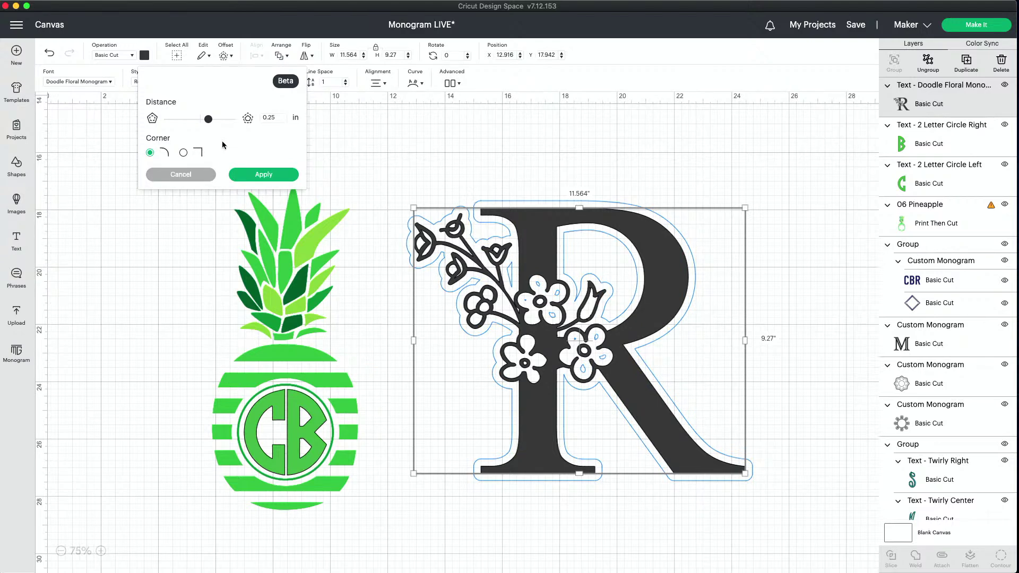
left_click(258, 176)
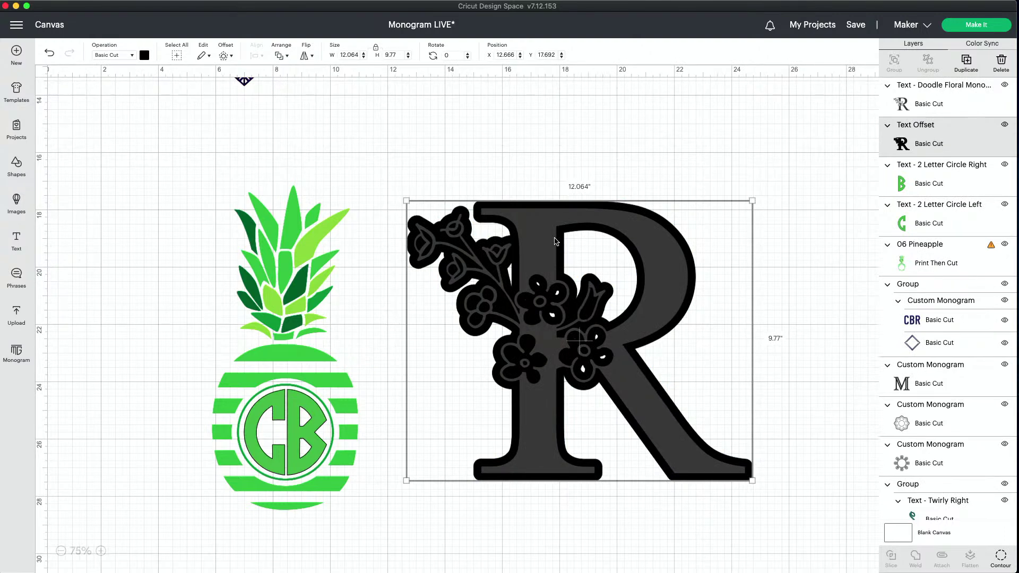
Recolor the floral letter R light pink and its offset layer light gray
left_click(924, 101)
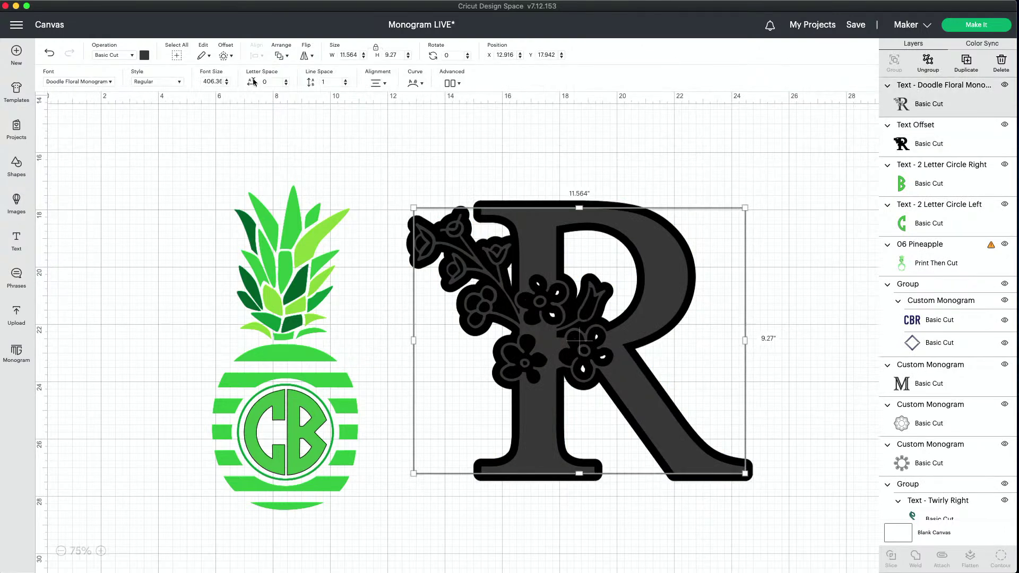
left_click(143, 55)
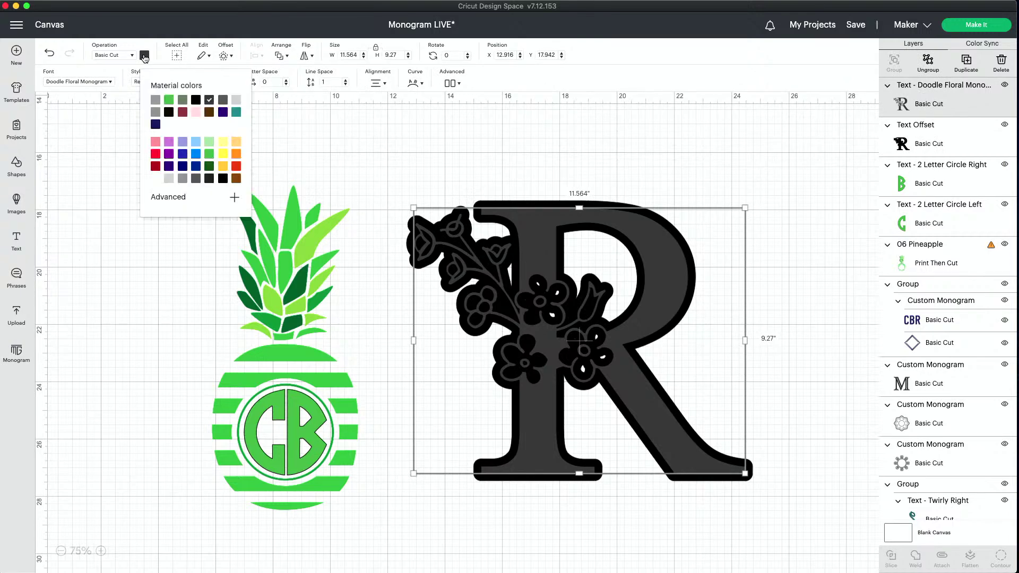
left_click(196, 112)
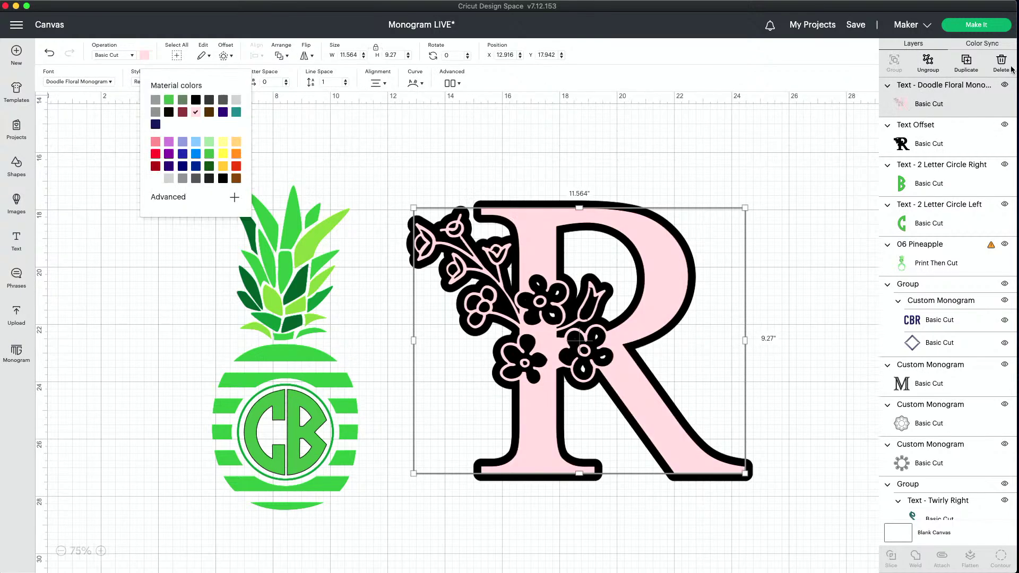
left_click(951, 136)
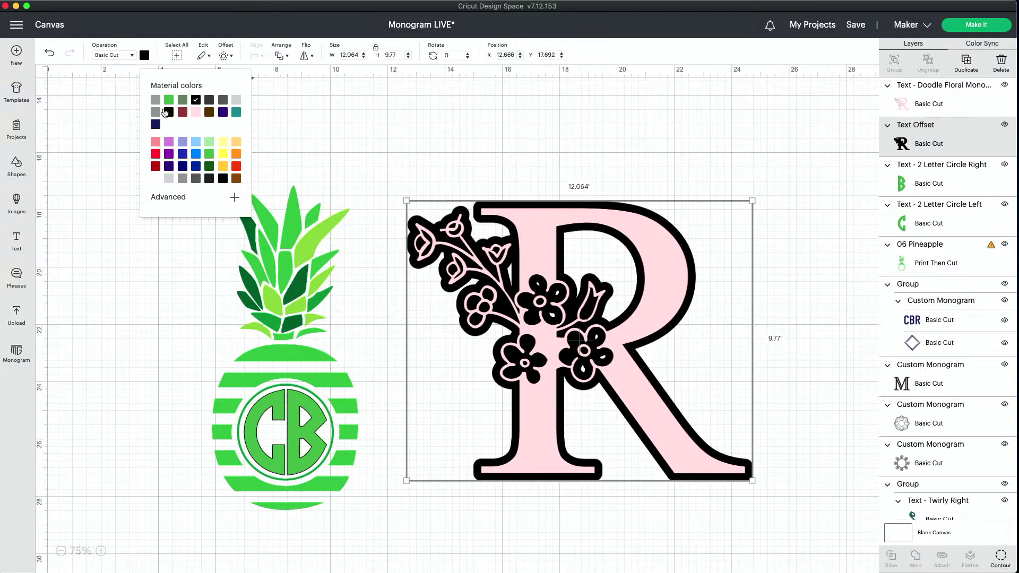
left_click(236, 100)
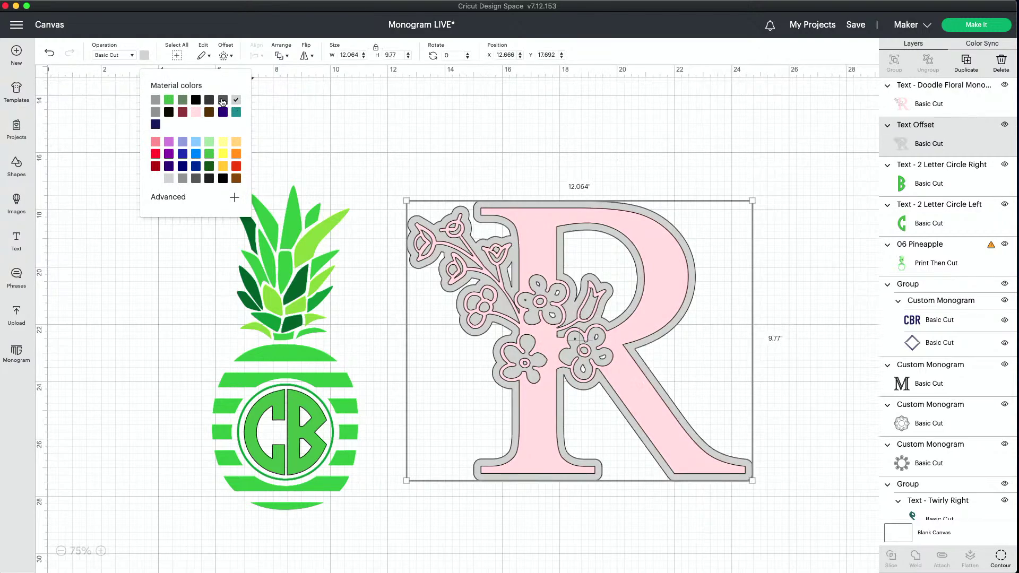
Recolor the floral R's offset layer dark gray
left_click(222, 100)
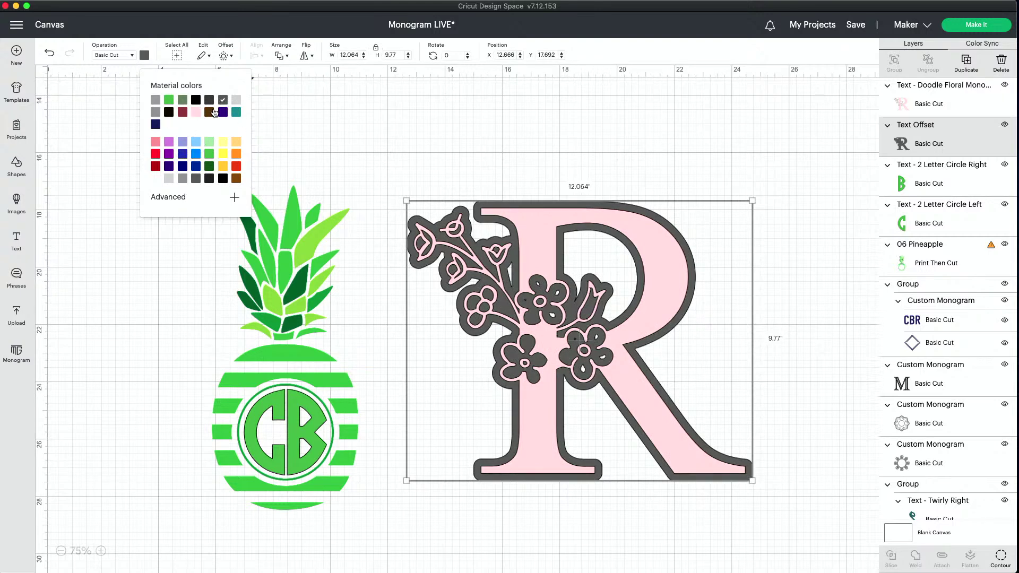
left_click(538, 139)
left_click(636, 365)
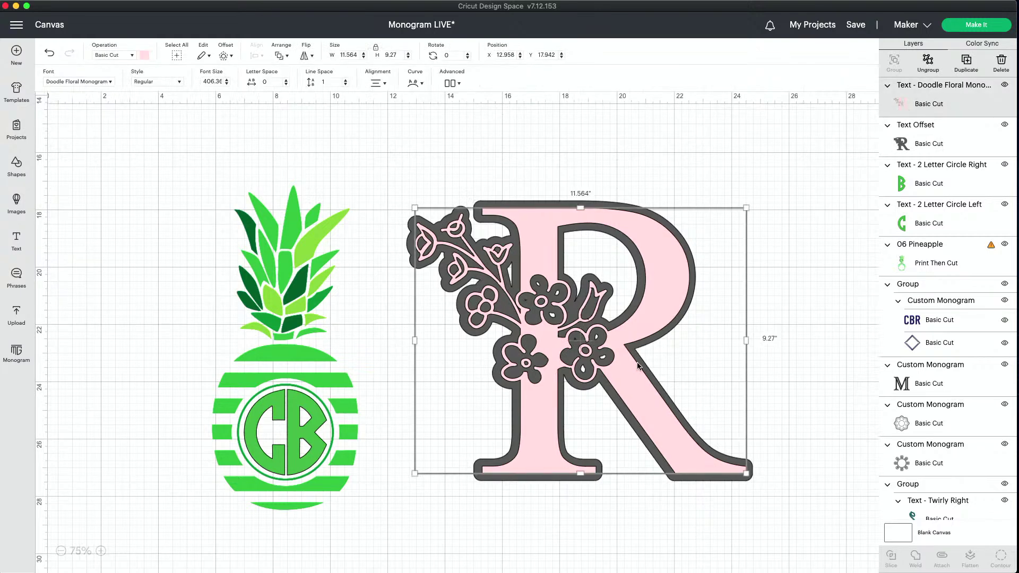
Group the floral R with its offset layer, then shrink the group and move it up
left_click_drag(624, 360, 623, 361)
left_click_drag(764, 181, 605, 334)
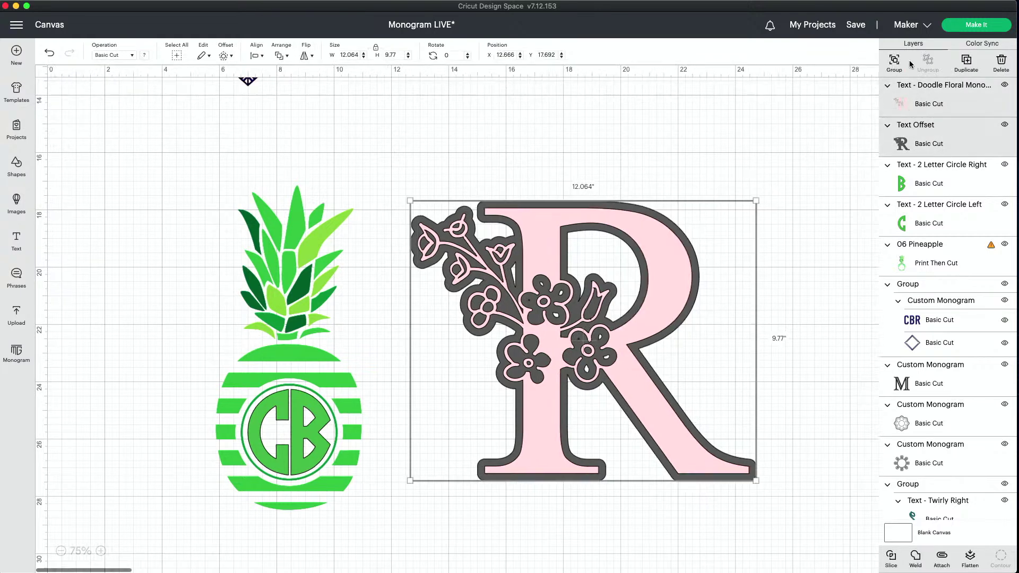
left_click(894, 62)
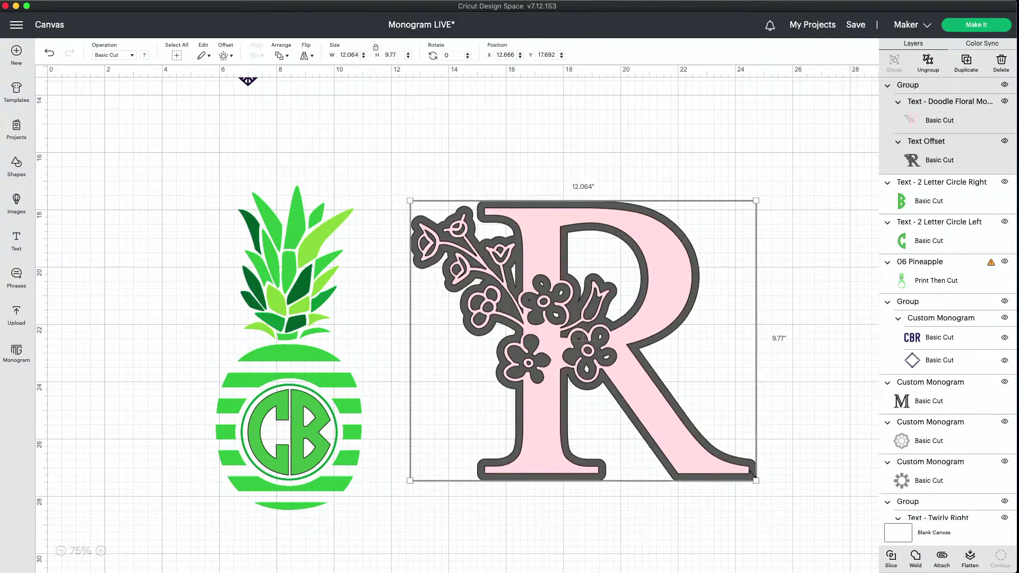
left_click_drag(756, 480, 582, 338)
left_click_drag(514, 298, 500, 210)
Group the CB letters with the pineapple, shrink the group to about 3.93 by 8.72 in and place it below the floral R
left_click_drag(256, 153, 371, 513)
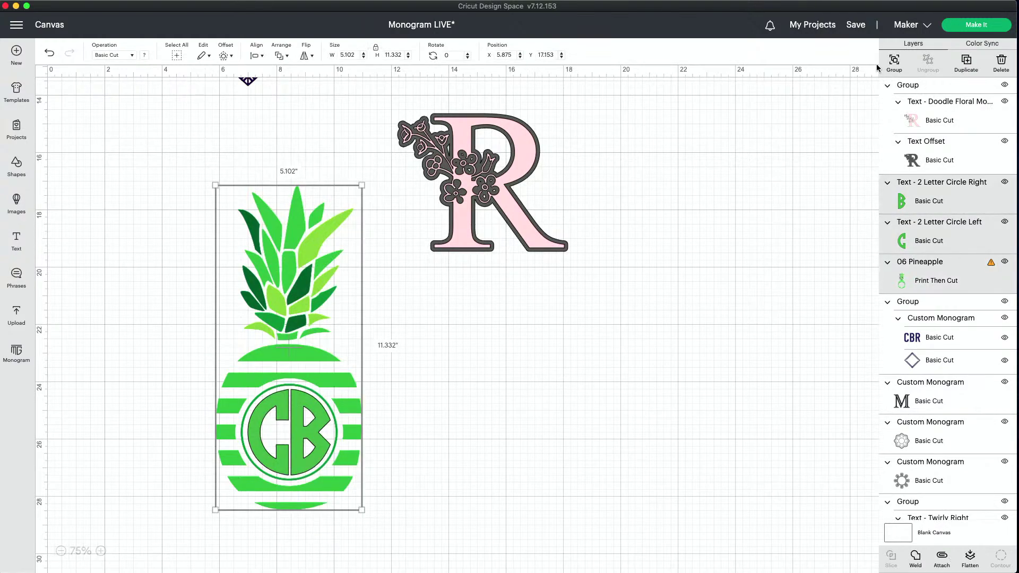
left_click(894, 62)
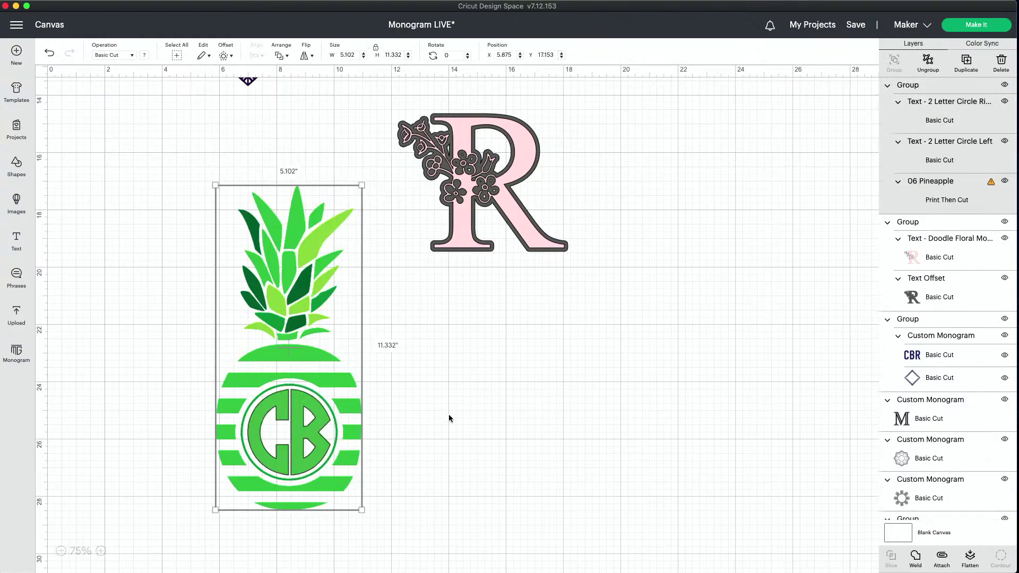
left_click_drag(361, 510, 318, 437)
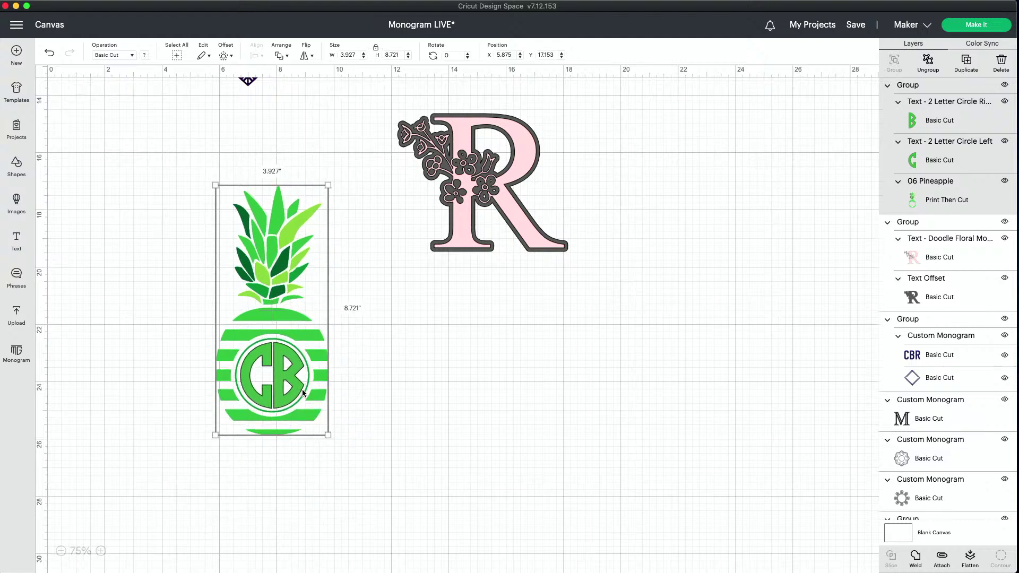
left_click_drag(304, 393, 527, 475)
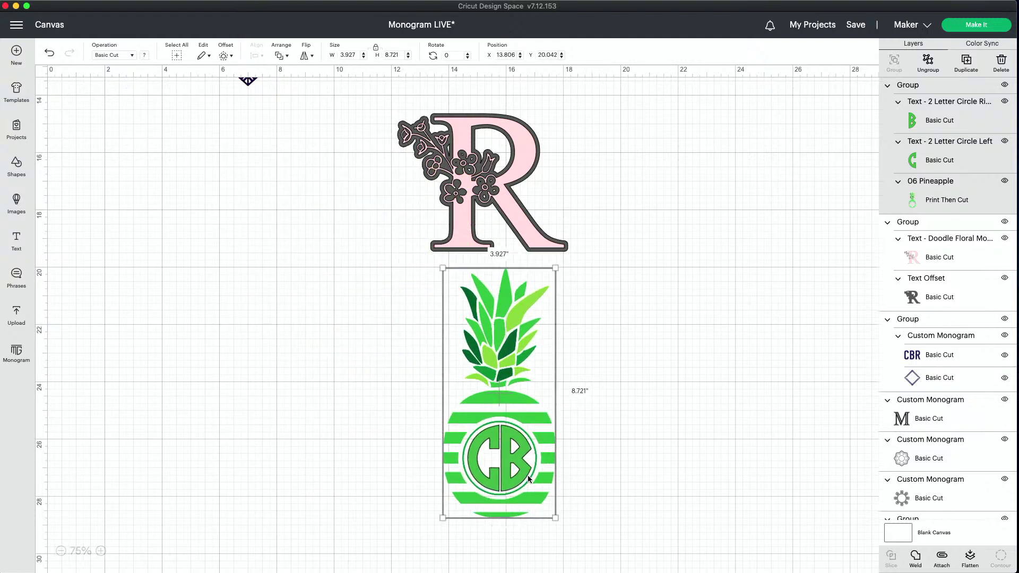
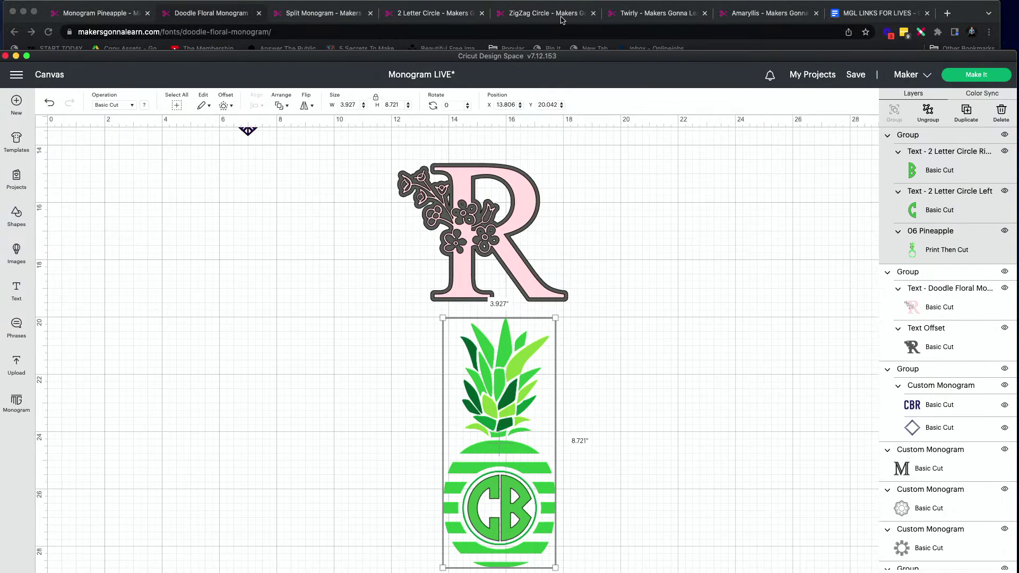
Look at the ZigZag Circle and Twirly font pages in the browser, then review the sample monograms on the Cricut Design Space canvas
left_click(562, 20)
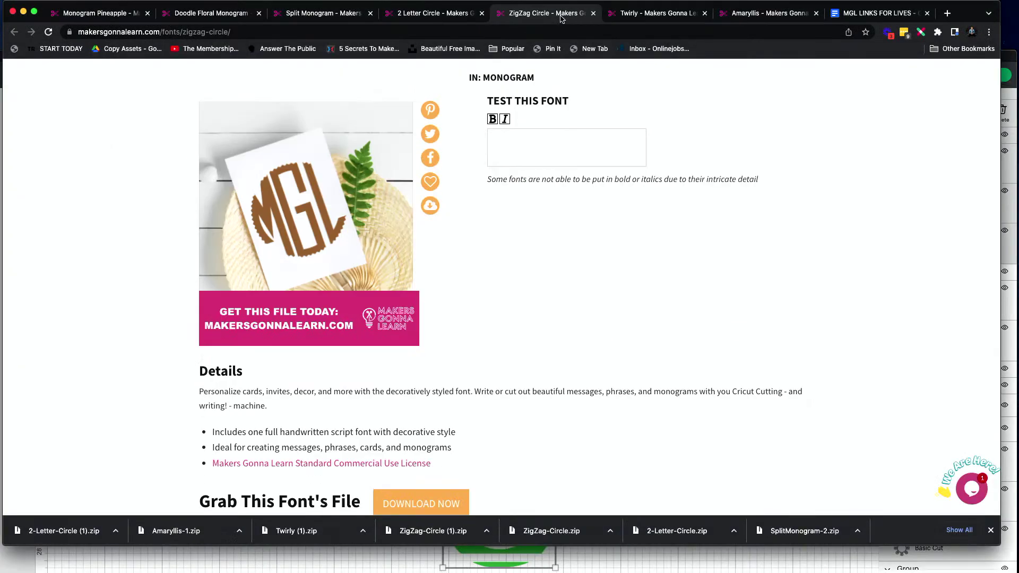
left_click(632, 14)
left_click(559, 15)
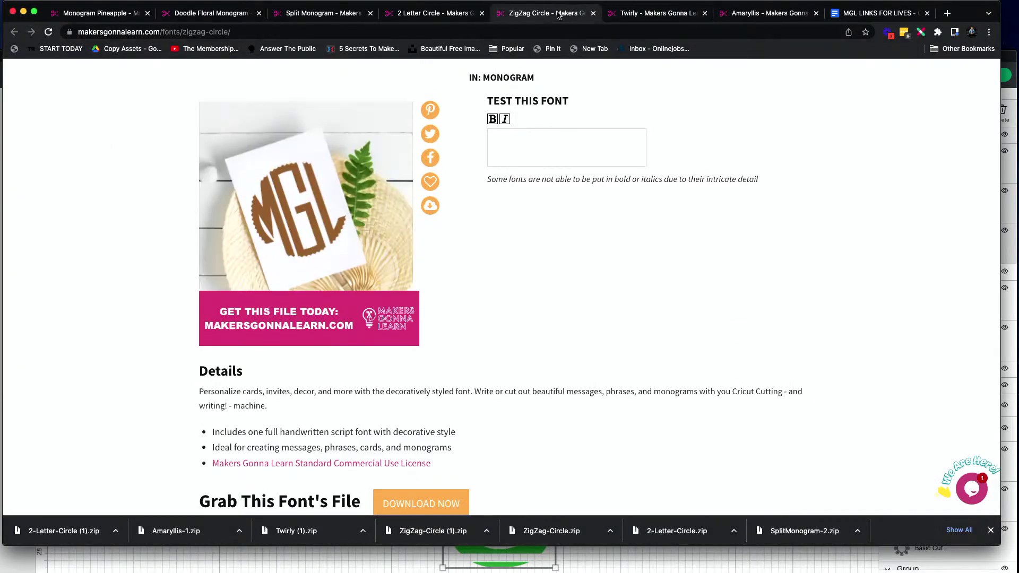
left_click(624, 562)
scroll(293, 401, "up", 5)
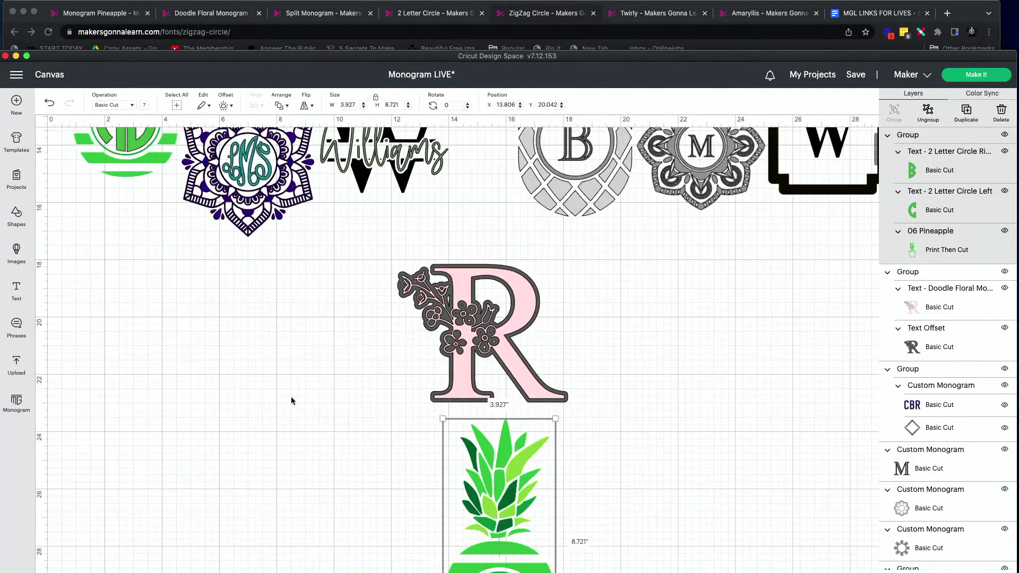
scroll(293, 401, "up", 4)
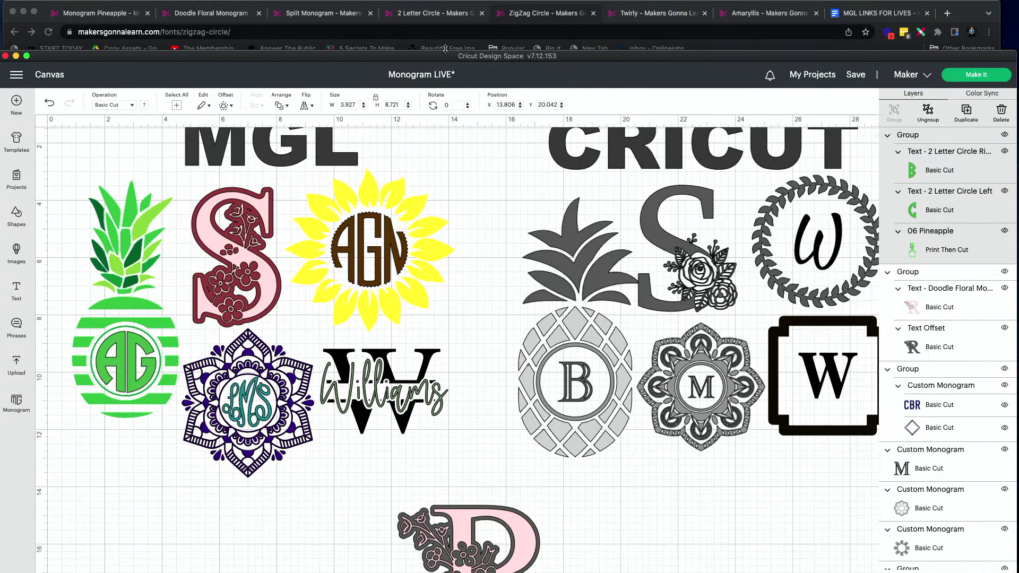
left_click_drag(445, 49, 448, 9)
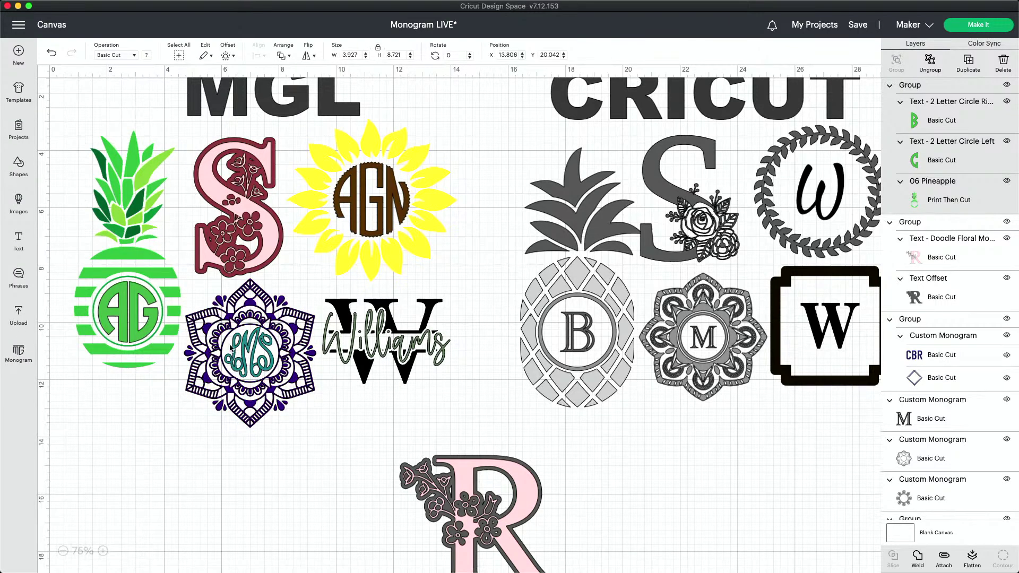
Find the black mandala with the open circular center among all uploaded images and add it to the canvas
left_click(19, 351)
left_click(19, 351)
left_click(15, 316)
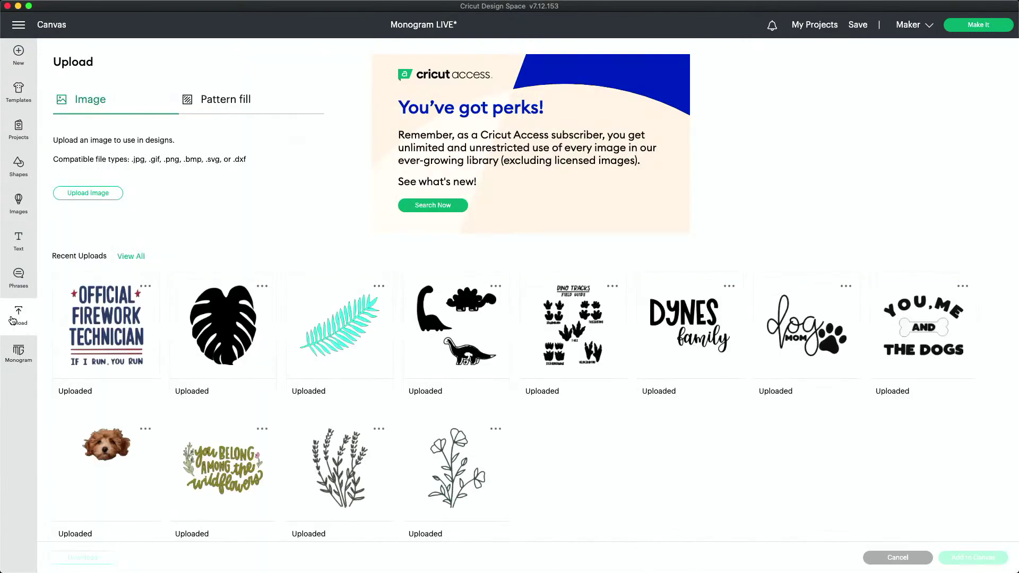
left_click(138, 256)
scroll(535, 362, "down", 5)
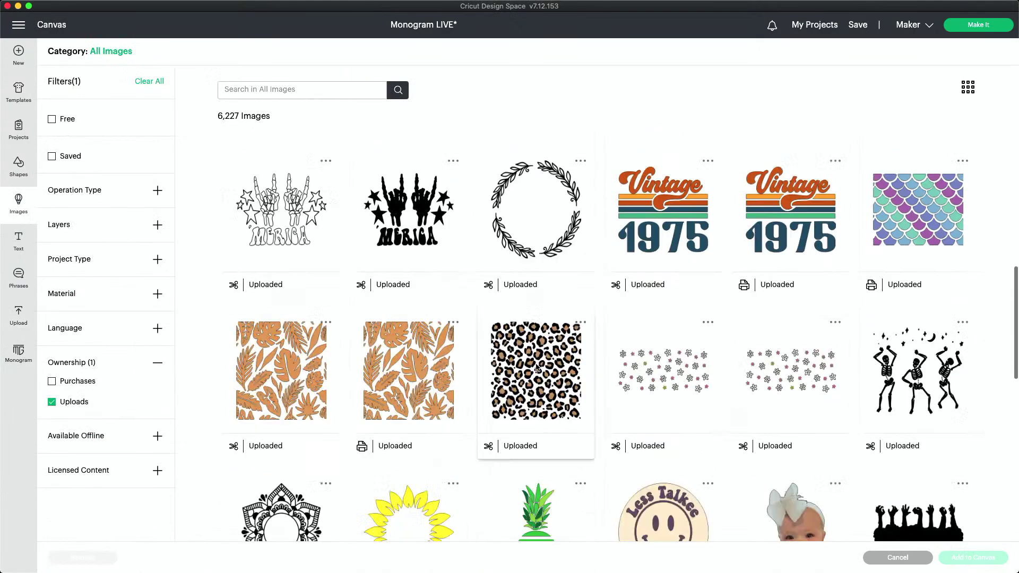
scroll(536, 366, "down", 4)
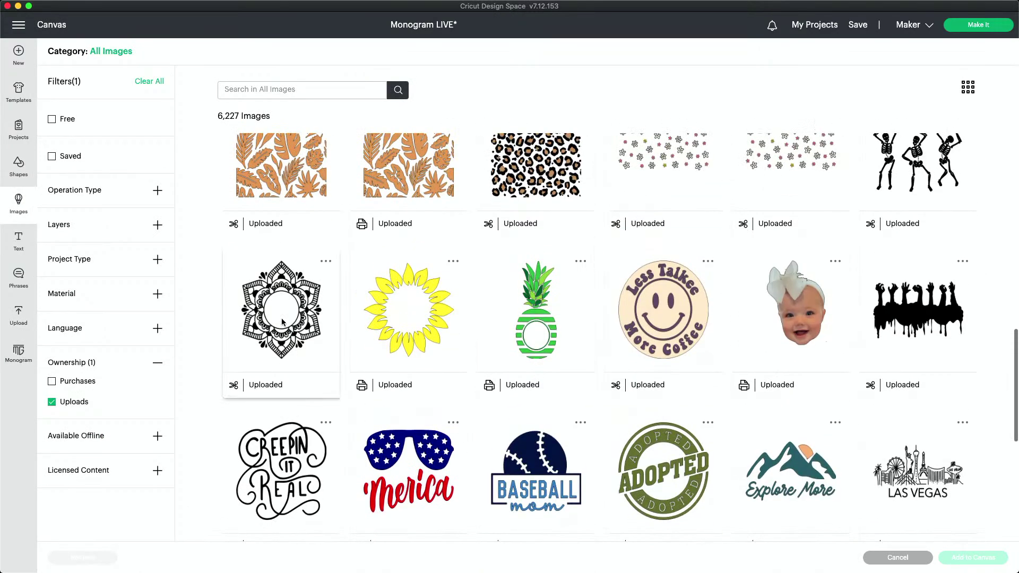
left_click(294, 322)
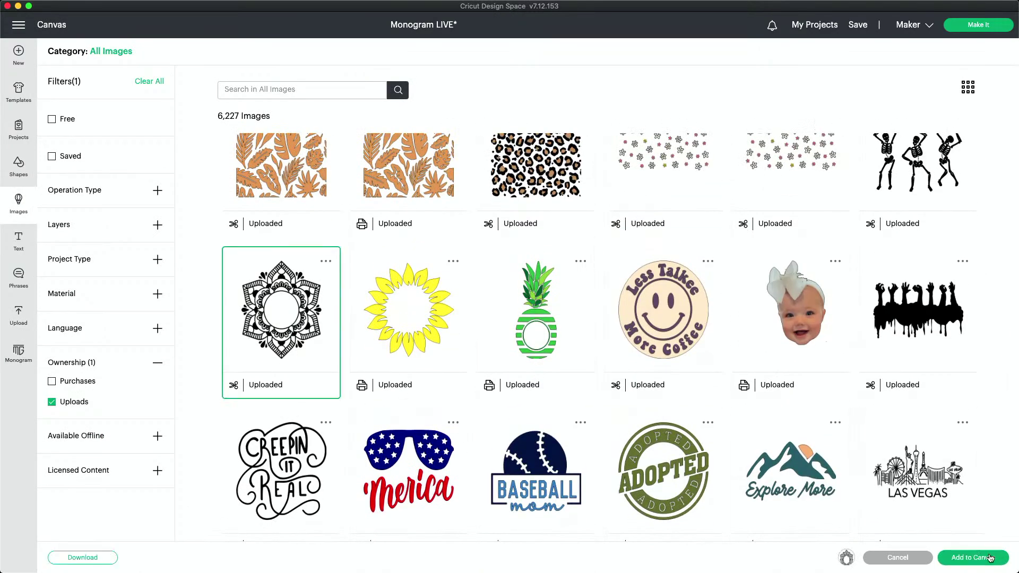
left_click(990, 558)
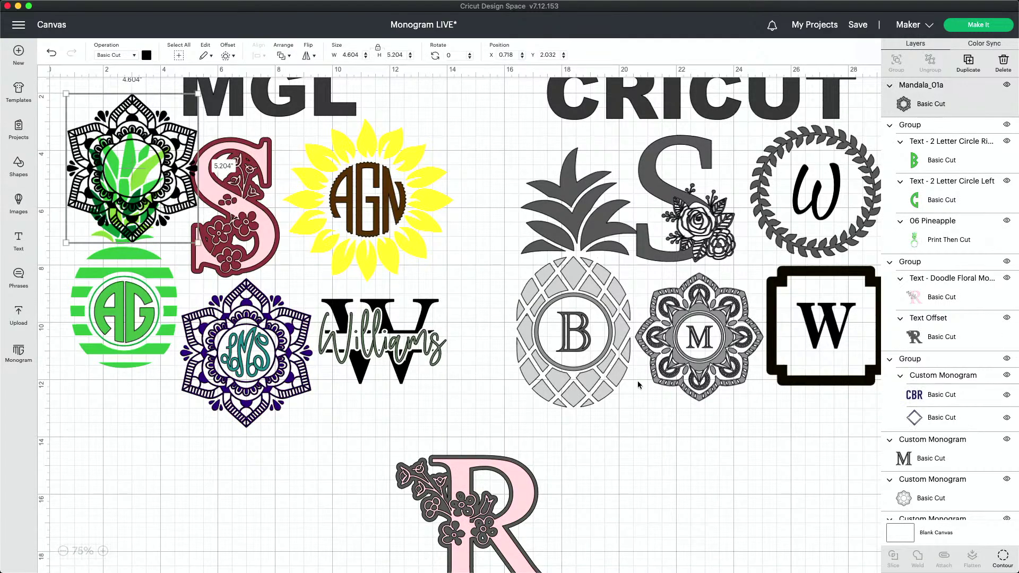
Move the mandala to the empty area beside the floral R and enlarge it to about 9.66 by 10.92 in
left_click_drag(127, 170, 248, 485)
scroll(250, 483, "down", 5)
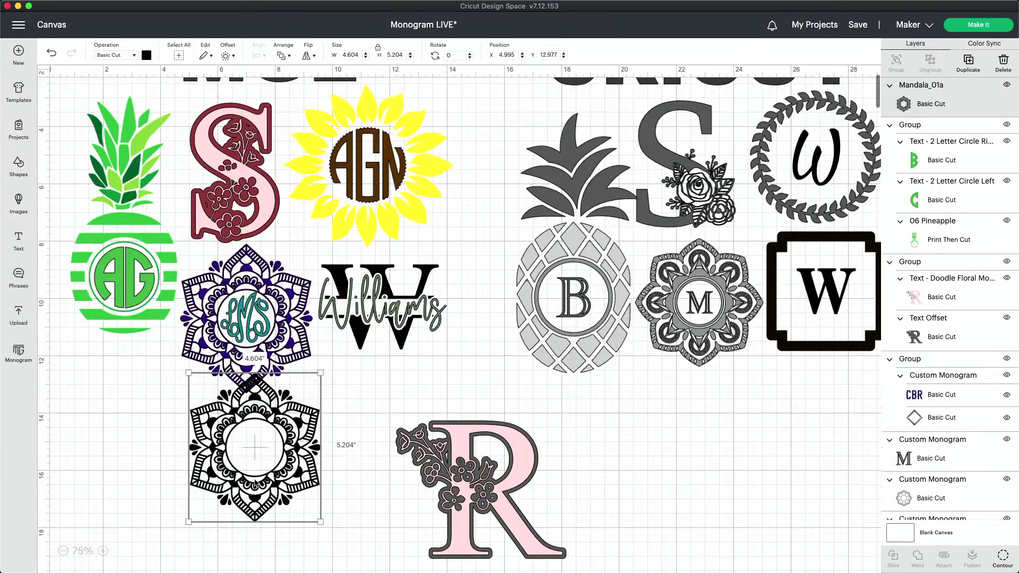
left_click_drag(255, 318, 146, 379)
left_click_drag(213, 383, 360, 488)
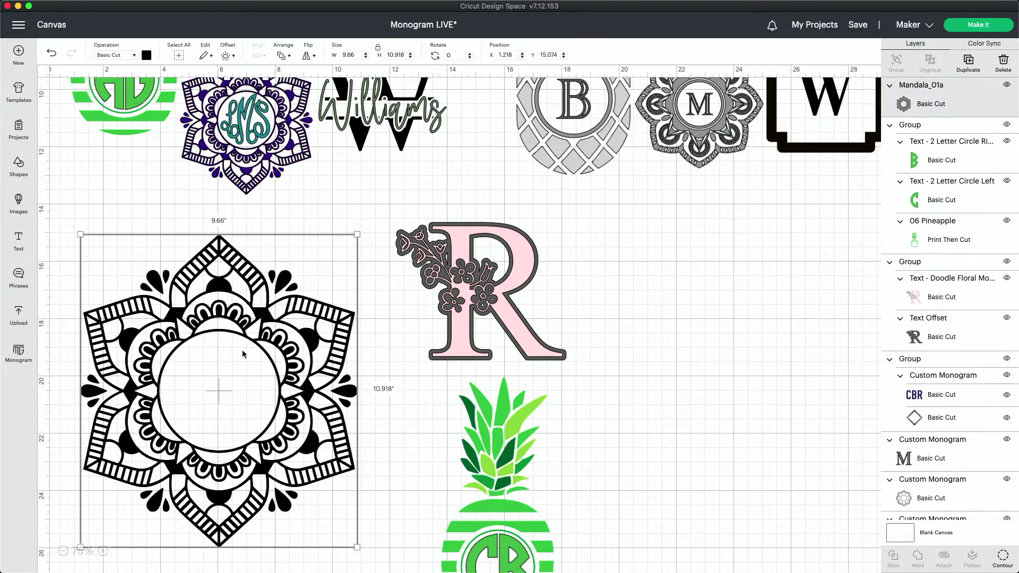
scroll(242, 354, "down", 3)
scroll(242, 354, "up", 2)
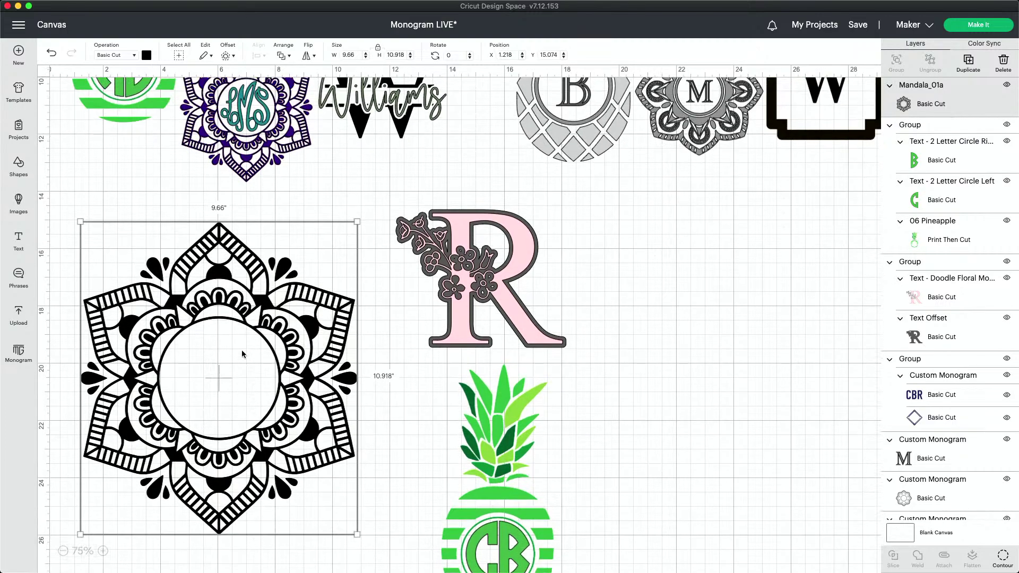
Add a new text object and set its font to the system font Twirly Center
left_click(18, 245)
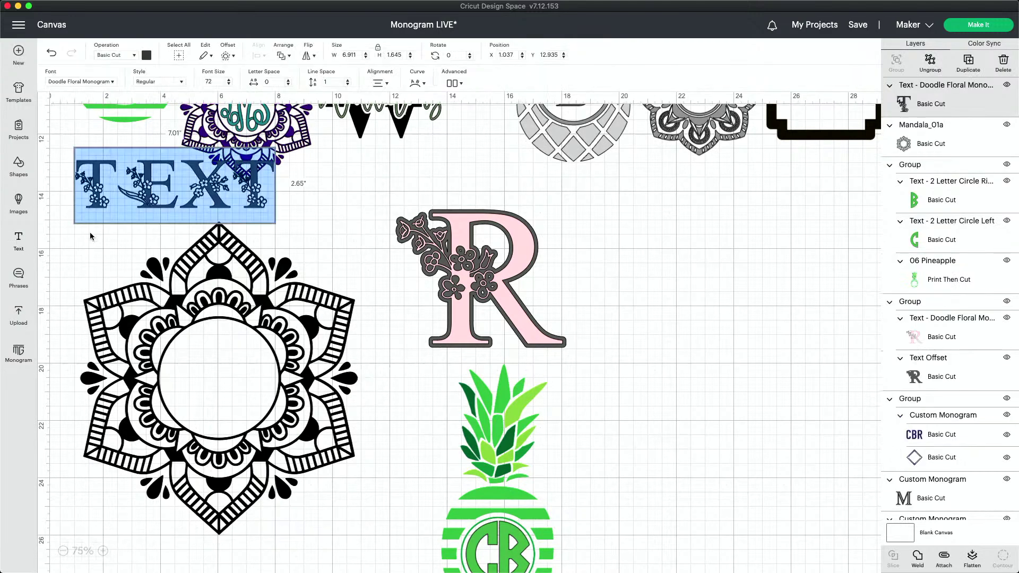
left_click(85, 81)
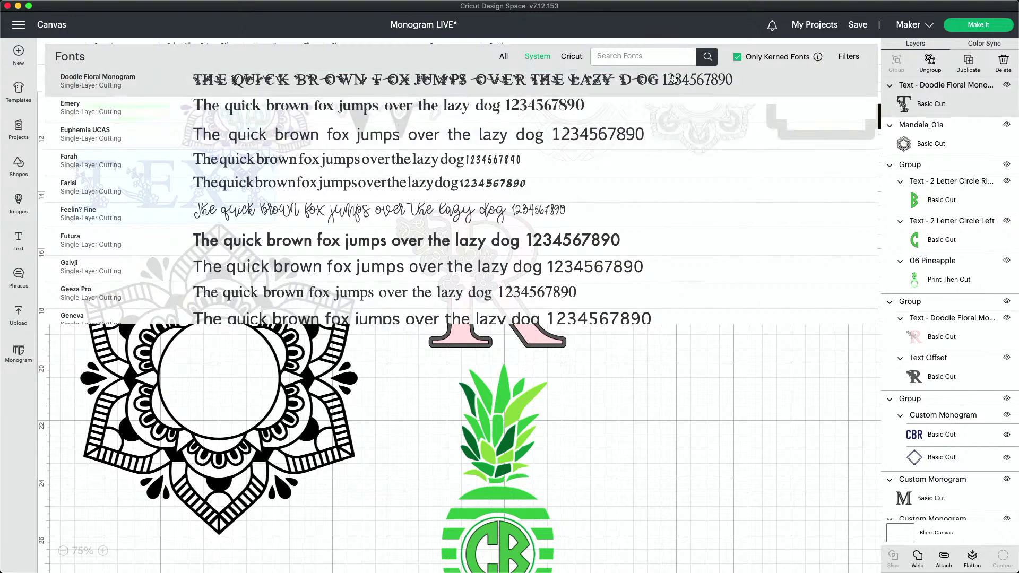
type("t")
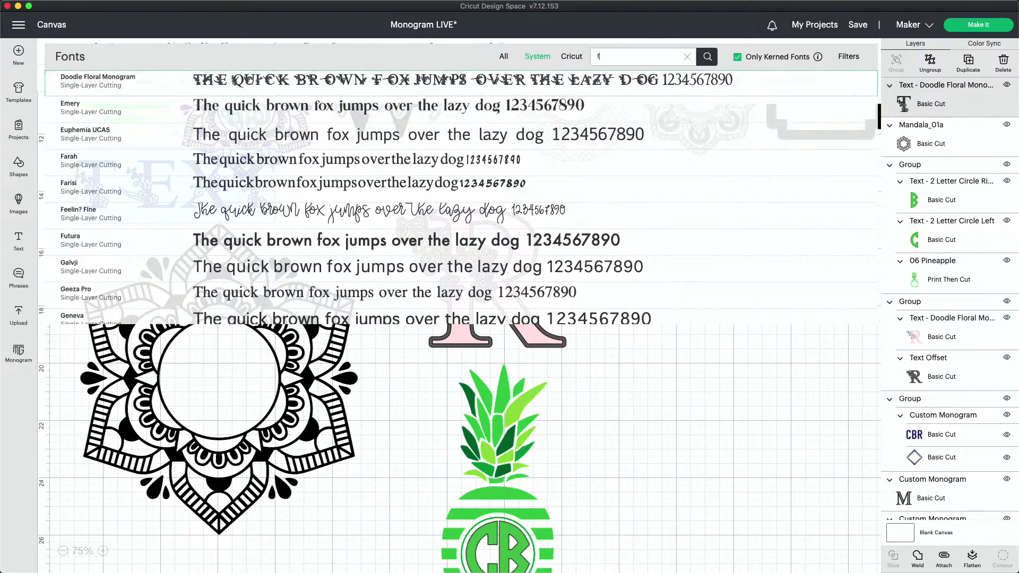
type("wirly")
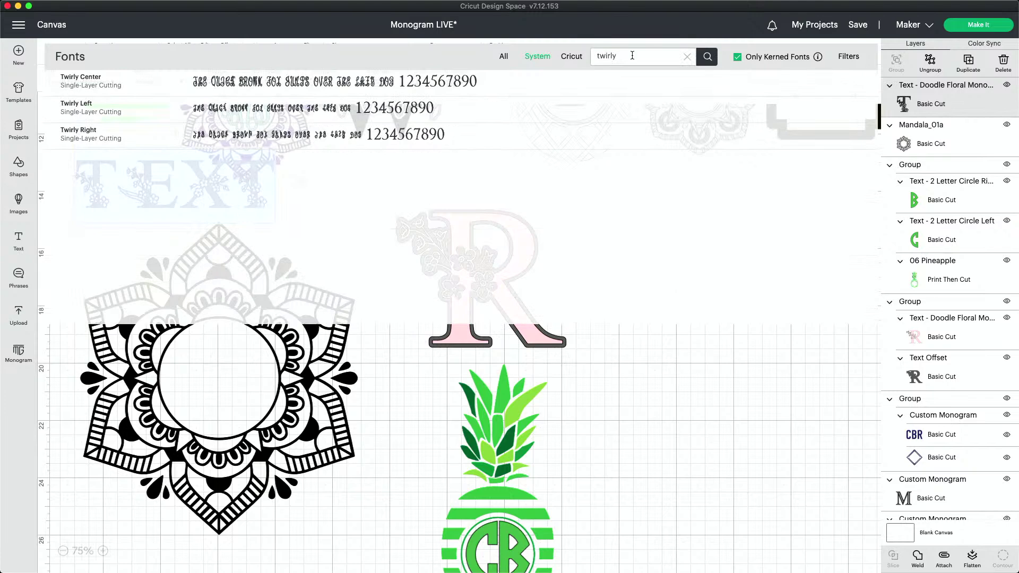
left_click(332, 88)
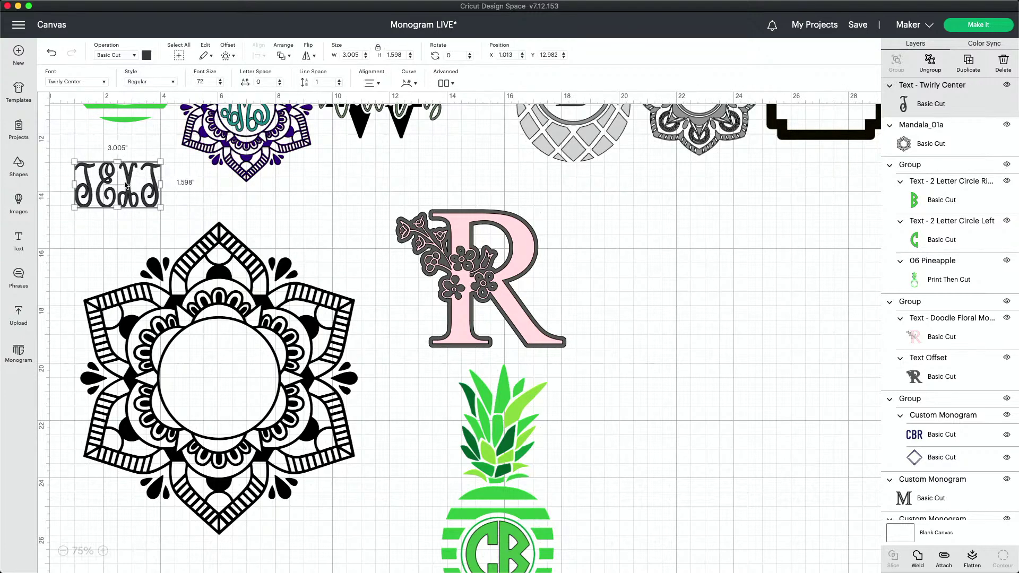
Change the Twirly Center text to M and move it slightly within the empty space above the mandala
scroll(119, 190, "up", 2)
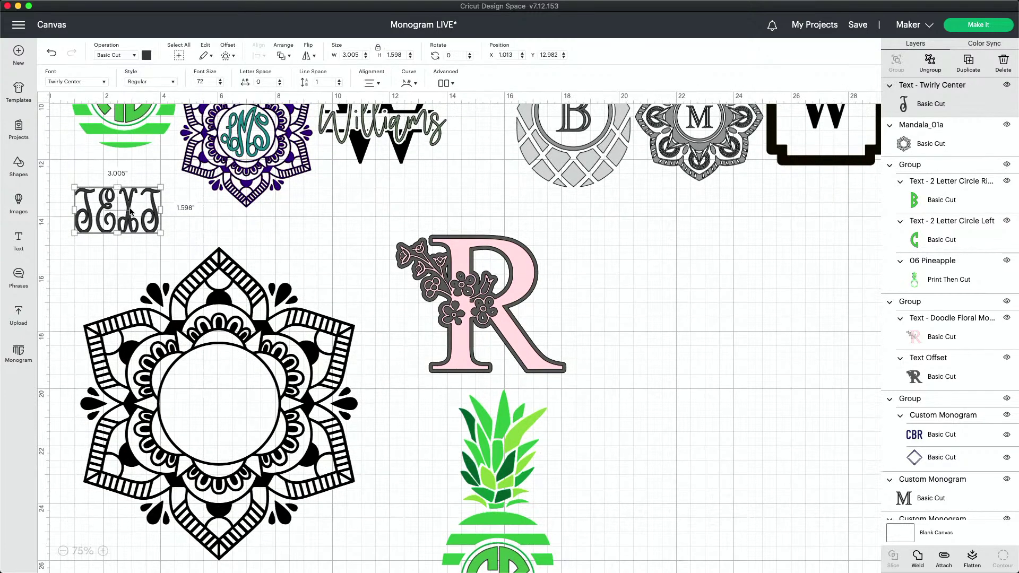
double_click(130, 209)
type("M")
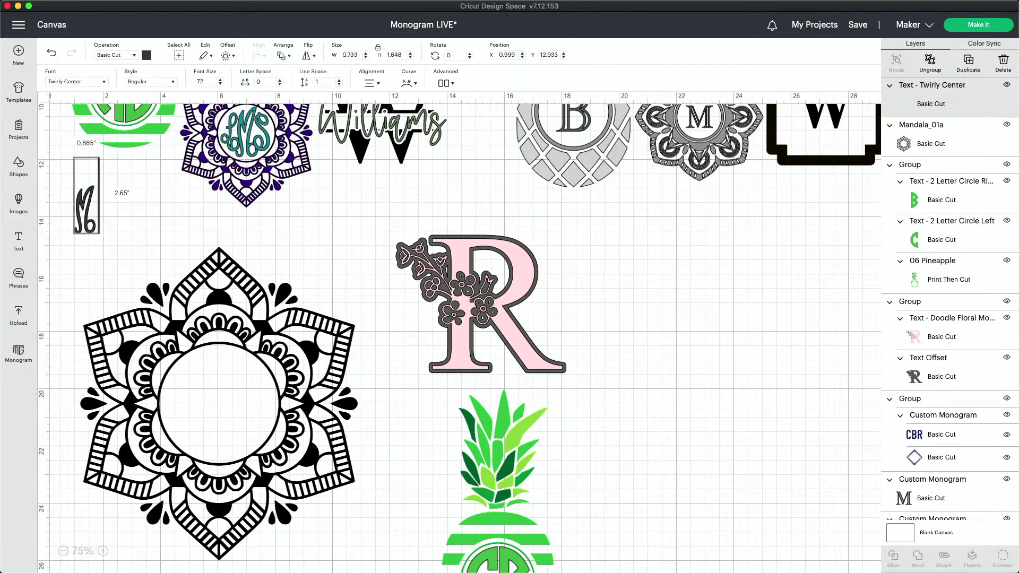
left_click_drag(83, 208, 120, 280)
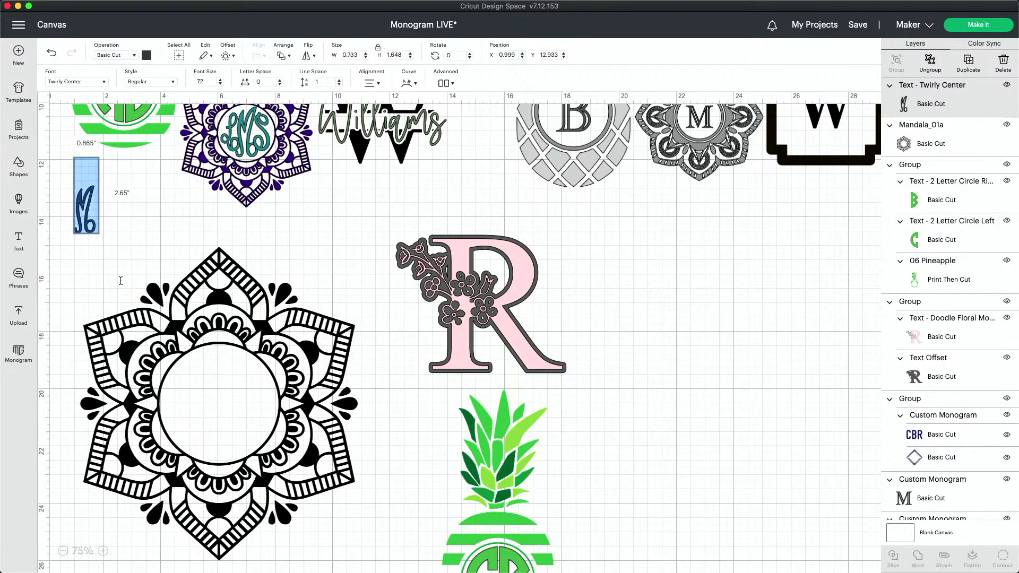
left_click(110, 267)
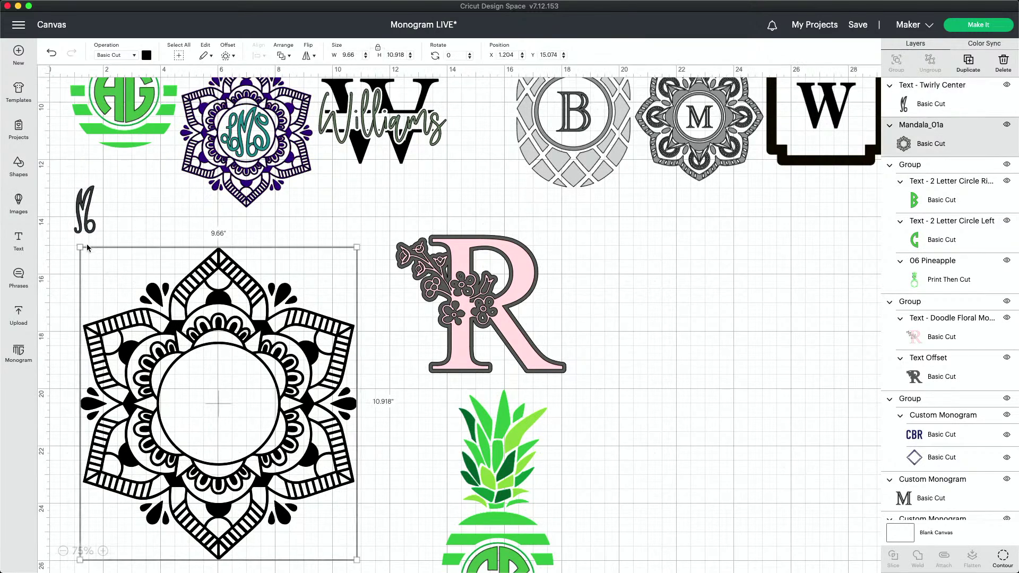
left_click(83, 207)
left_click_drag(83, 207, 136, 213)
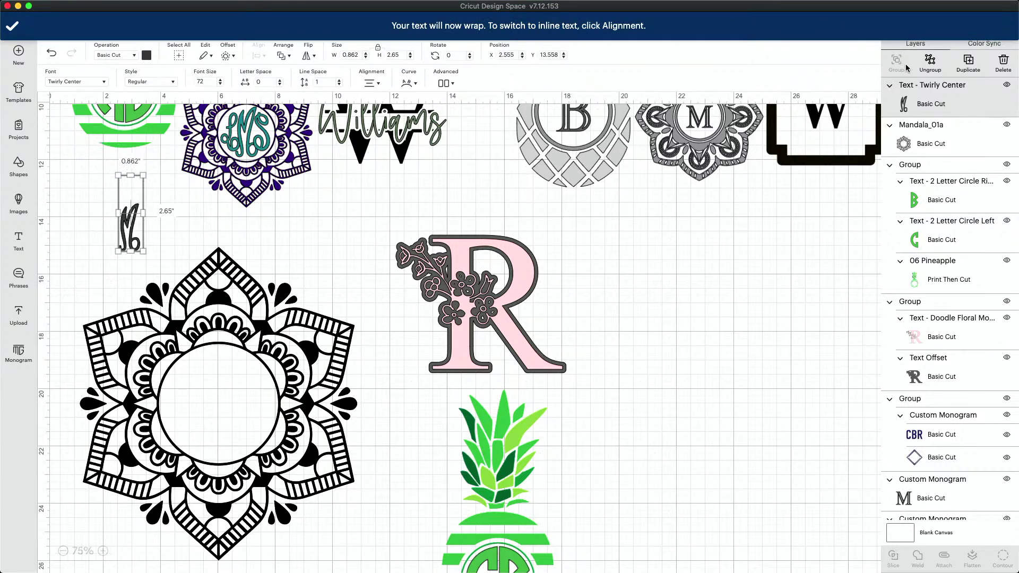
Turn a duplicate of the Twirly Center M, placed just left of the original, into an L in the Twirly Left font
left_click(968, 62)
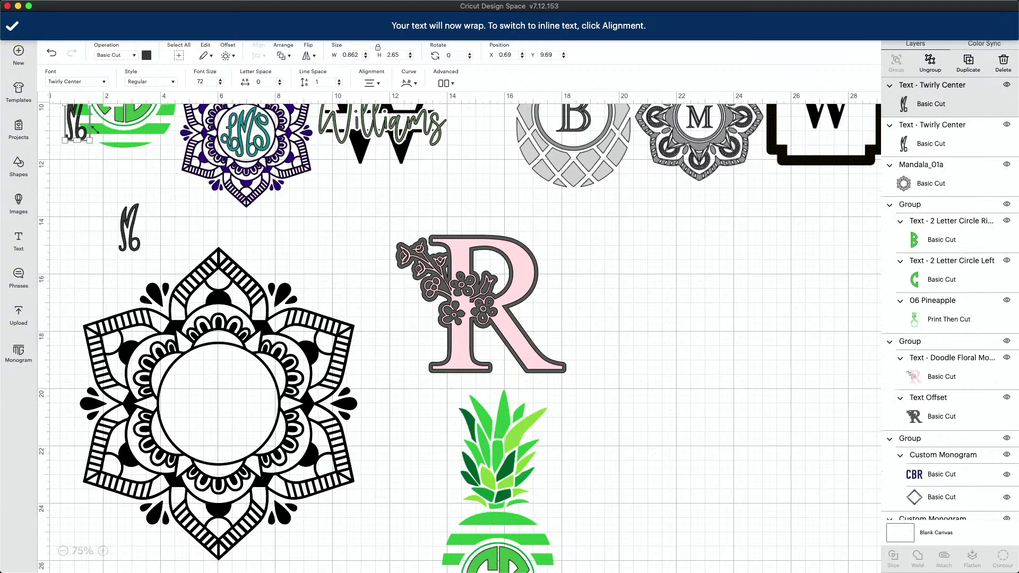
left_click_drag(74, 134, 101, 244)
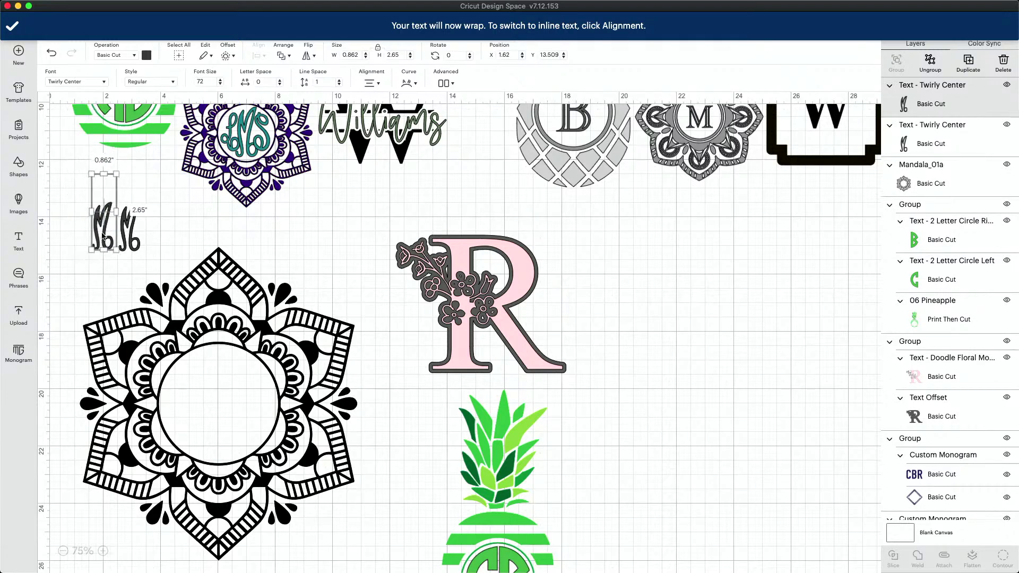
left_click(106, 81)
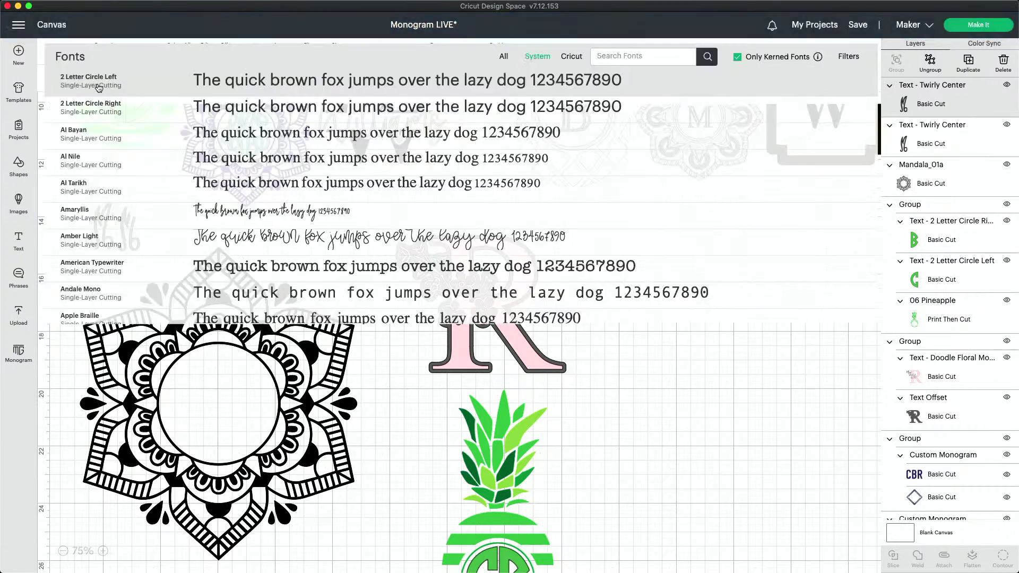
left_click(626, 56)
type("twirly")
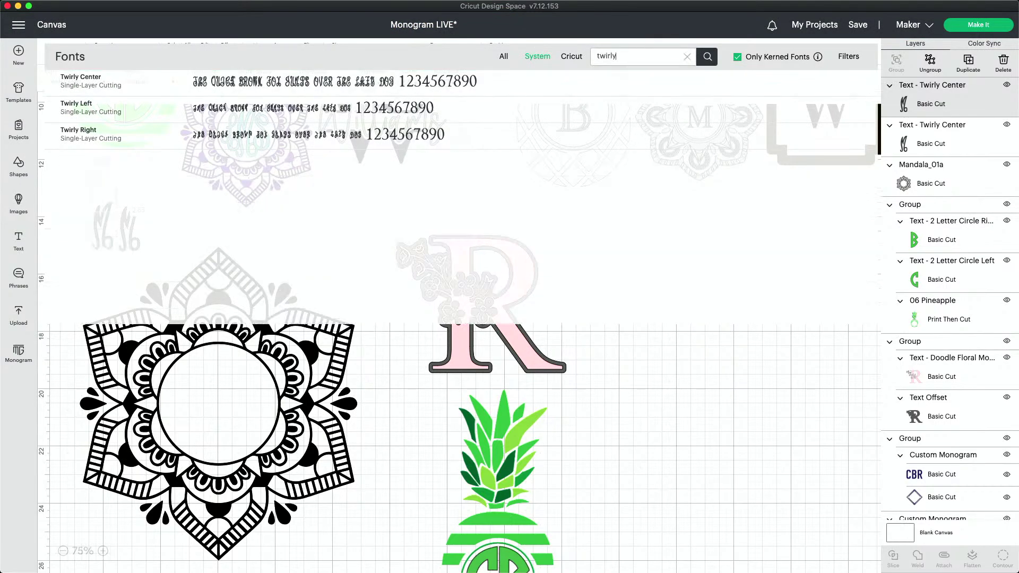
left_click(187, 110)
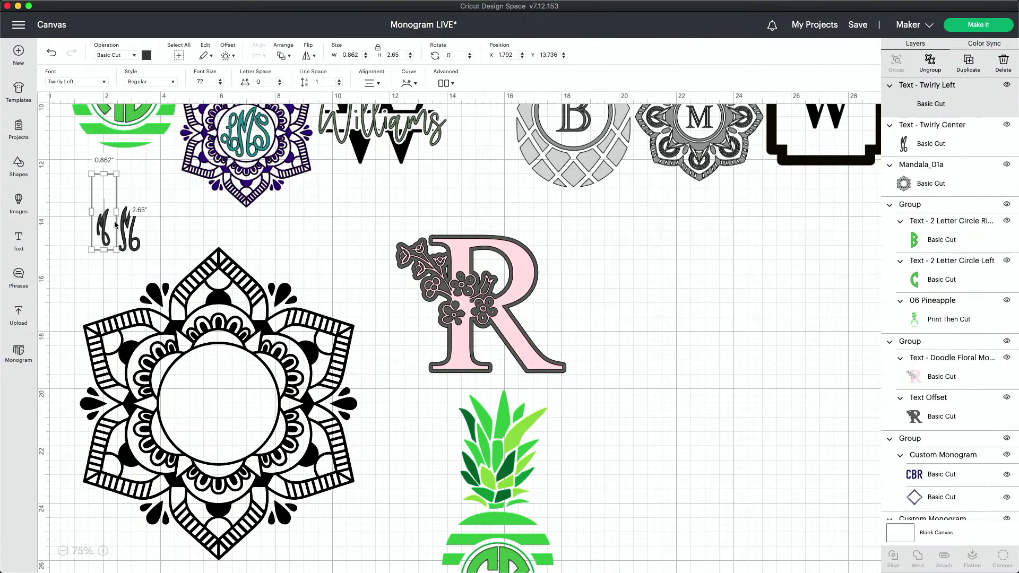
type("L")
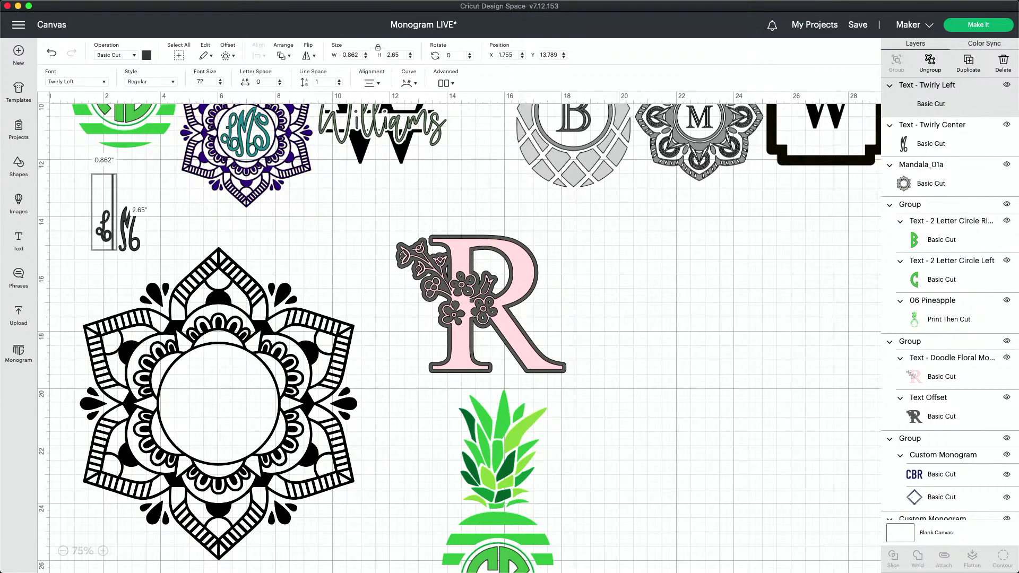
key("Escape")
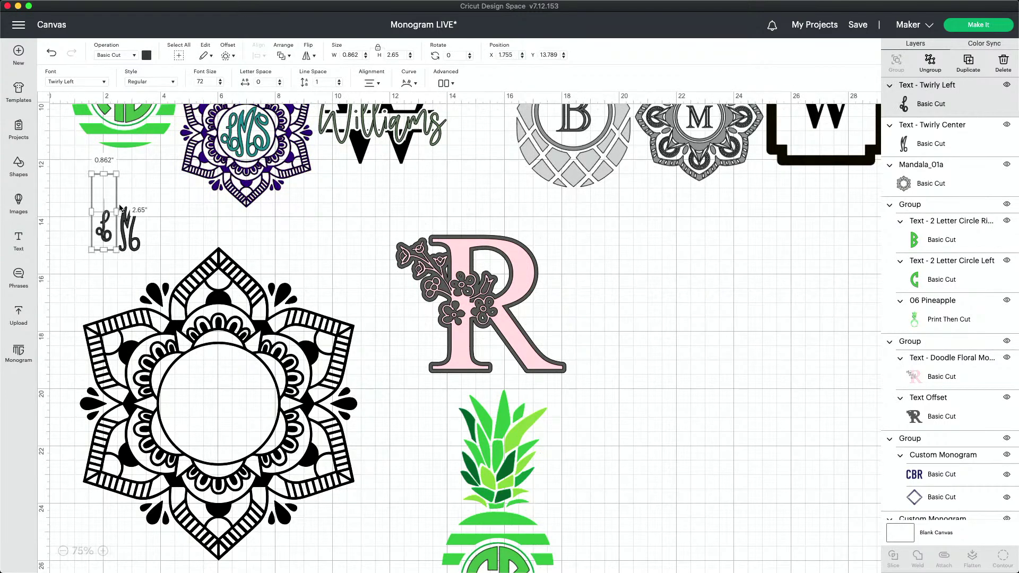
Turn a duplicate of the L, placed just right of the M, into an S in the Twirly Right font
left_click(967, 62)
left_click_drag(82, 130, 144, 231)
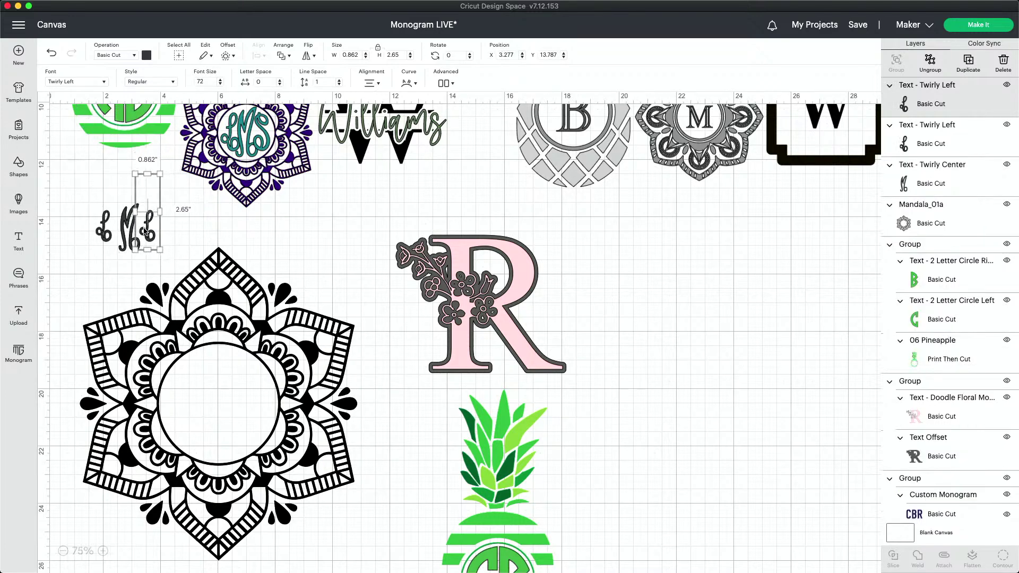
left_click(73, 83)
left_click(116, 142)
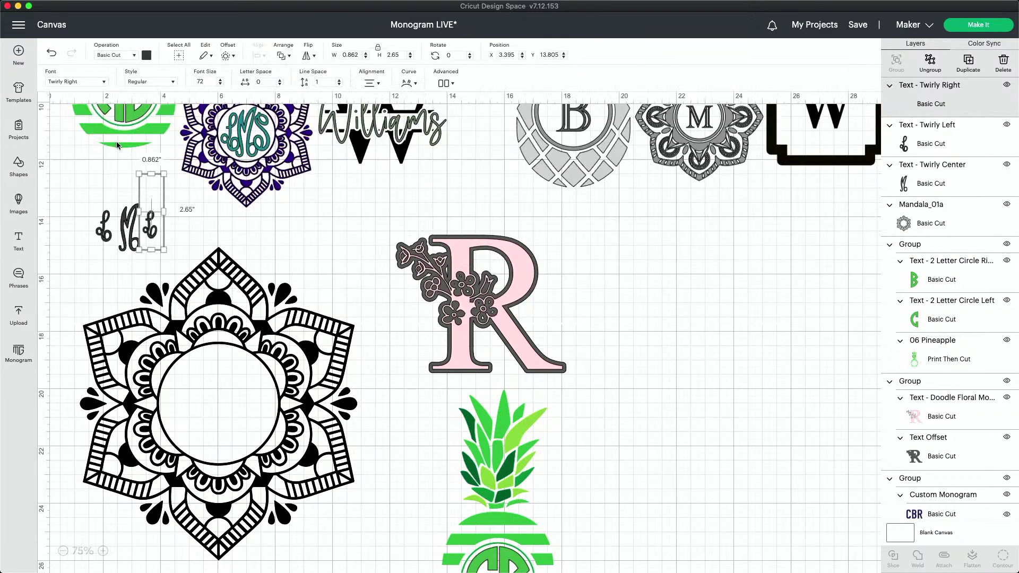
double_click(155, 228)
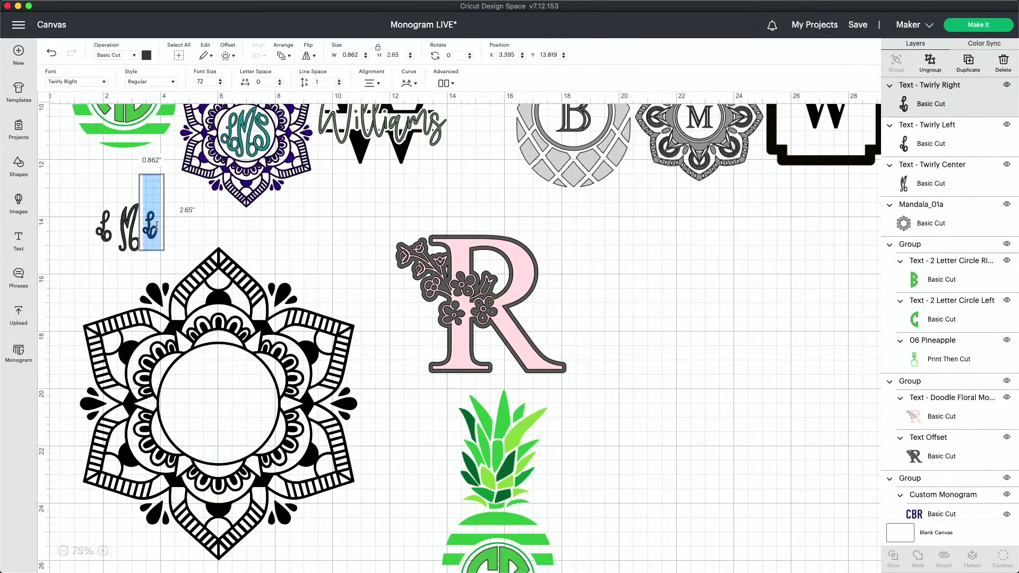
type("S")
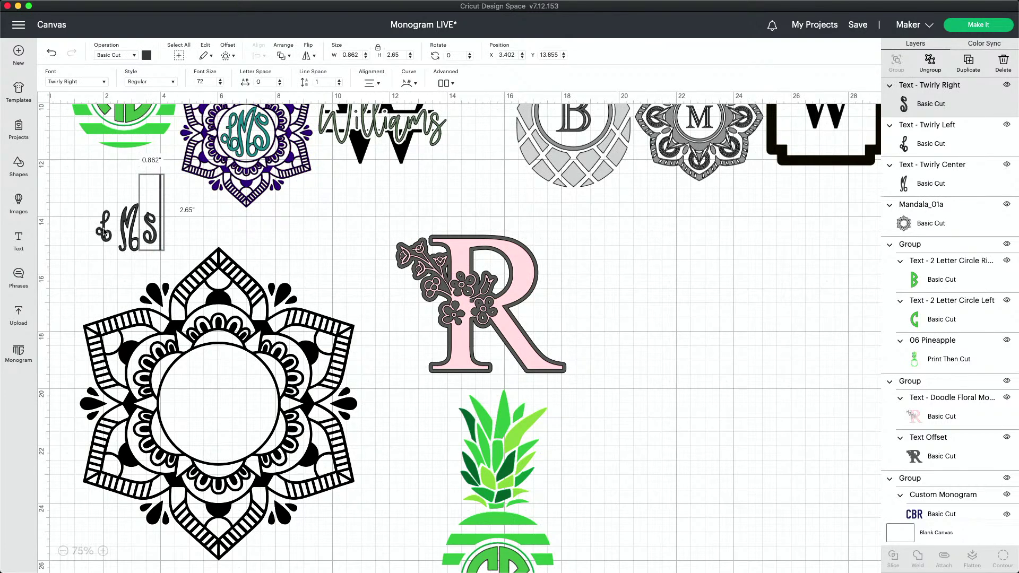
Move the L closer to the M so the Twirly letters sit tightly together as a monogram
mouse_move(105, 232)
left_mouse_down()
mouse_move(155, 231)
mouse_move(116, 238)
left_mouse_up()
left_click(91, 245)
left_click(110, 238)
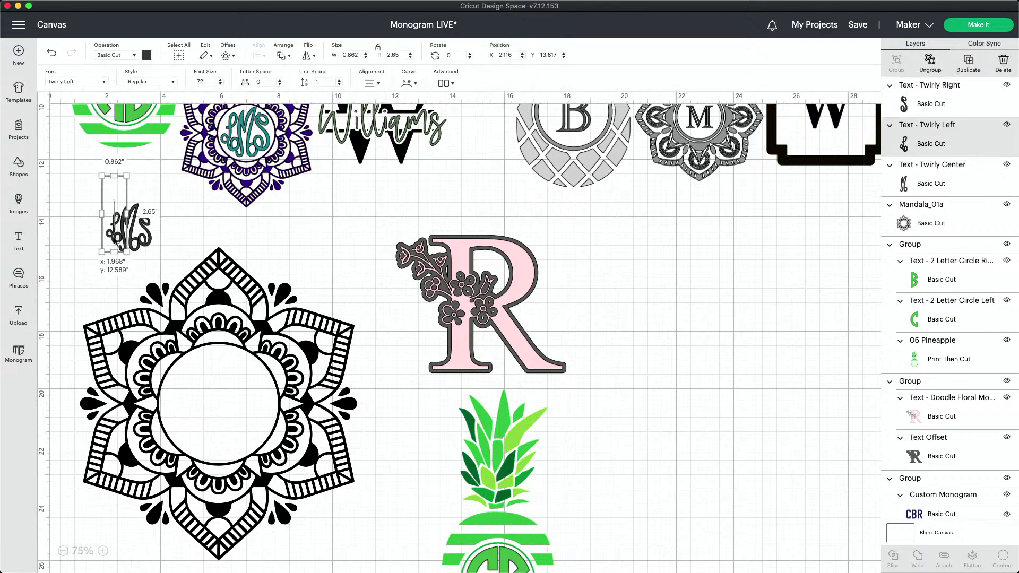
left_click(85, 267)
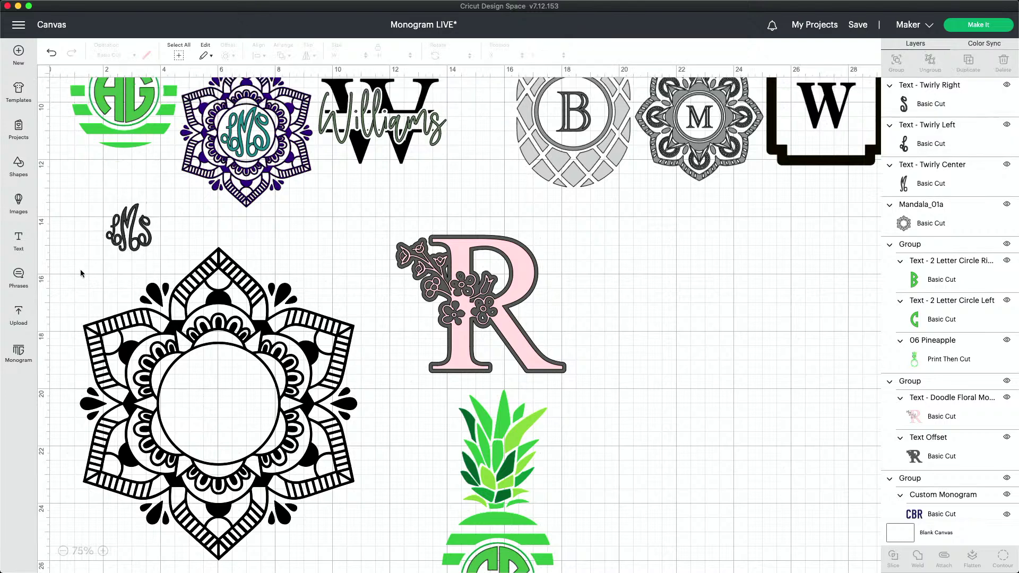
Shift the black mandala right and down, clear of the small LMS monogram above it
left_click_drag(220, 451, 249, 433)
left_click(88, 246)
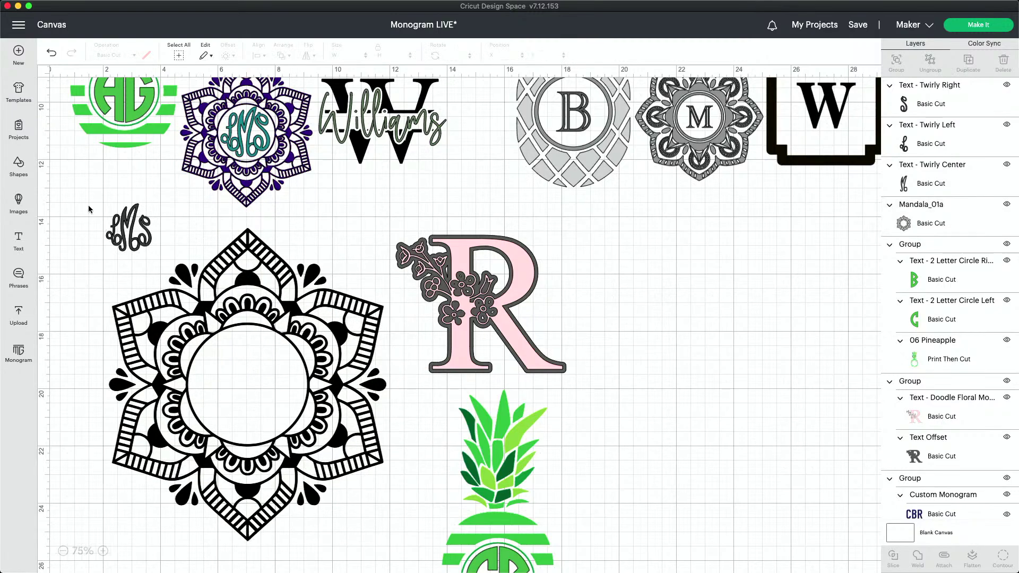
left_click_drag(89, 206, 153, 253)
left_click(82, 270)
left_click_drag(232, 328, 246, 366)
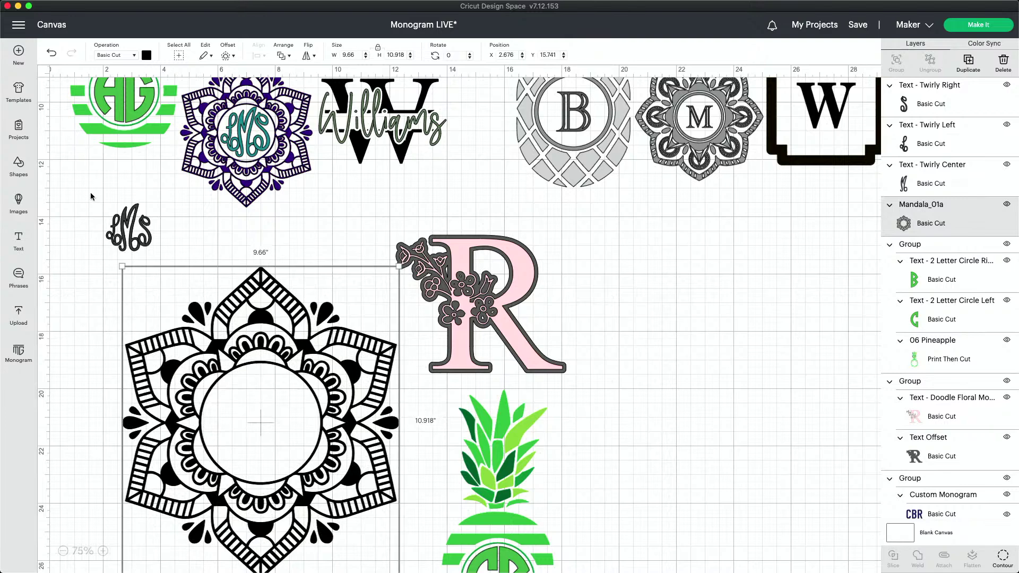
Move the three Twirly letters together into the mandala's open center and enlarge them to about 3.56 by 3.72 in
left_click_drag(96, 207, 250, 353)
left_click_drag(183, 295, 298, 460)
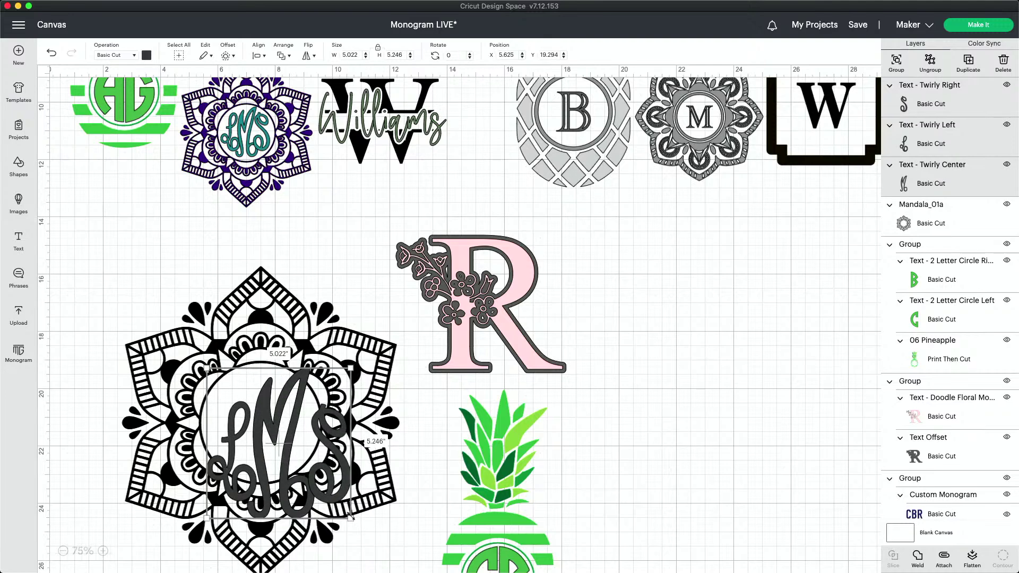
left_click_drag(349, 516, 308, 473)
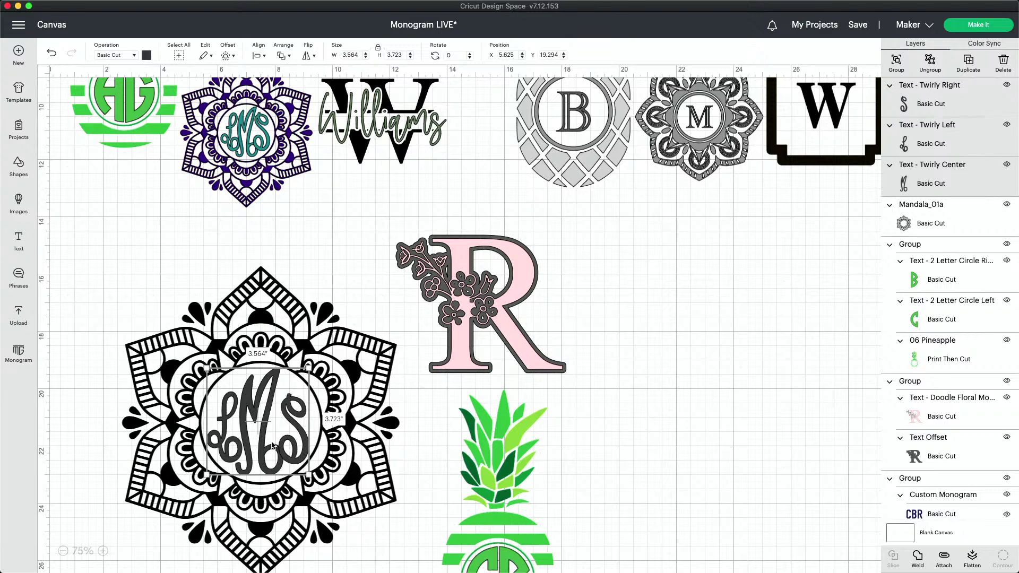
left_click_drag(267, 435, 268, 437)
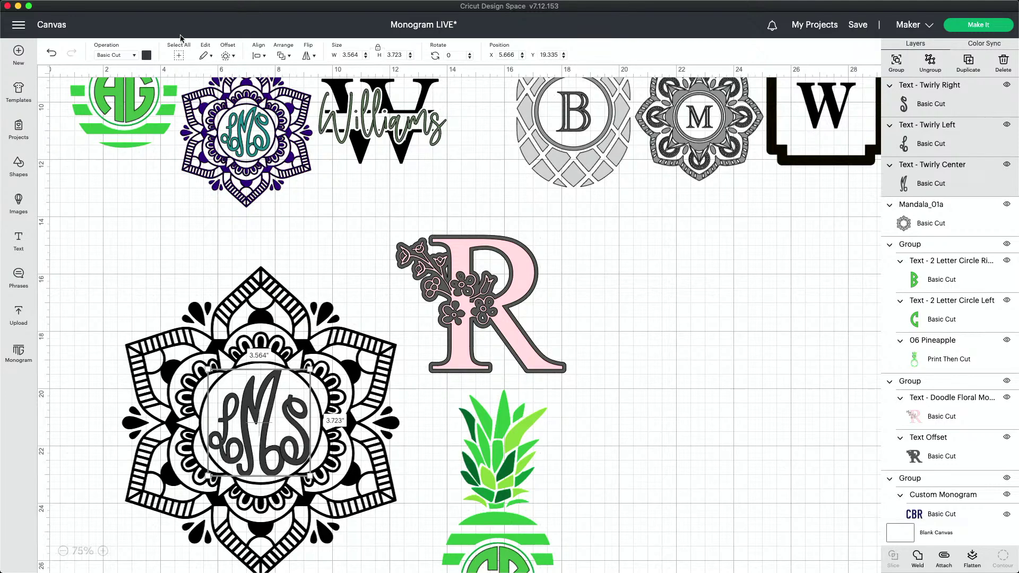
Color the LMS letters teal and the mandala dark purple, matching the finished mandala monogram above
left_click(147, 55)
left_click(237, 116)
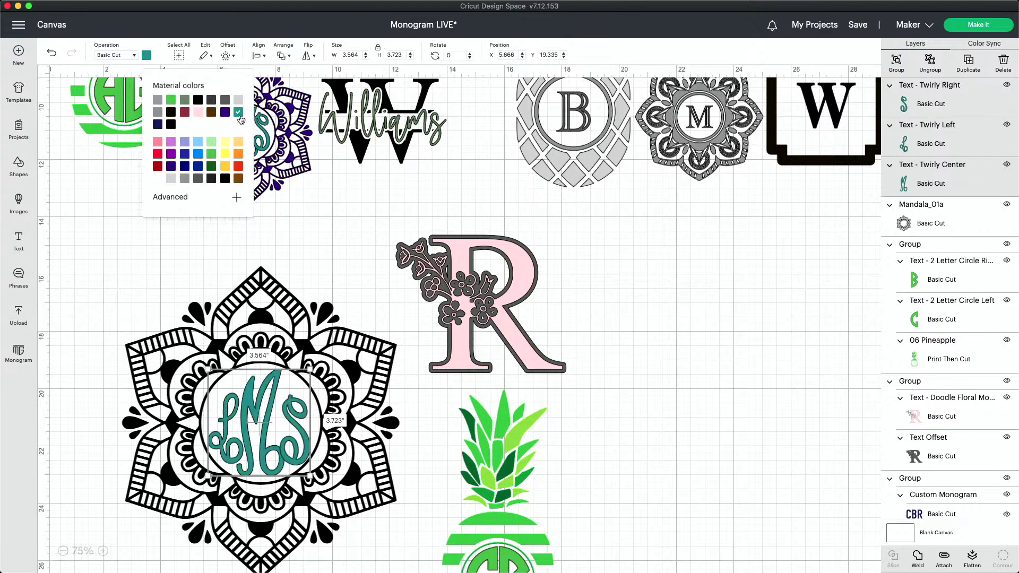
left_click(288, 305)
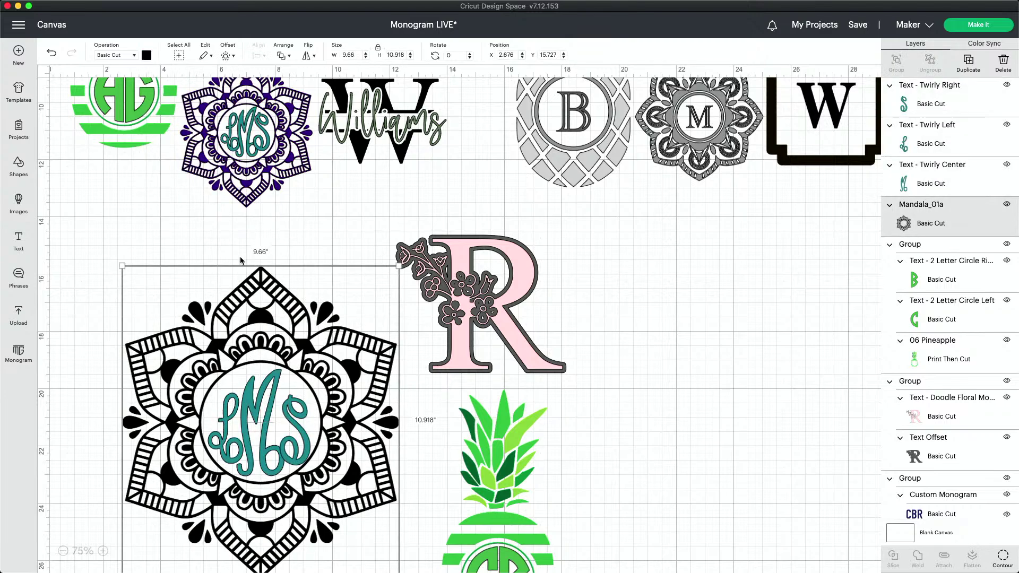
left_click(146, 55)
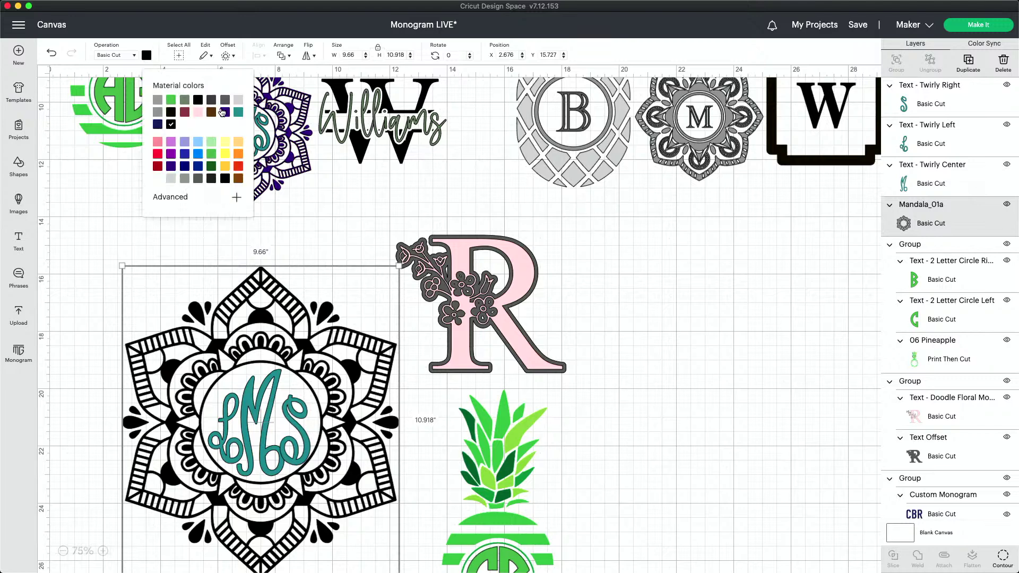
left_click(225, 113)
Nudge the purple mandala slightly around the letters and group it with the three Twirly letters
left_click_drag(274, 300, 276, 305)
left_click_drag(91, 285, 325, 471)
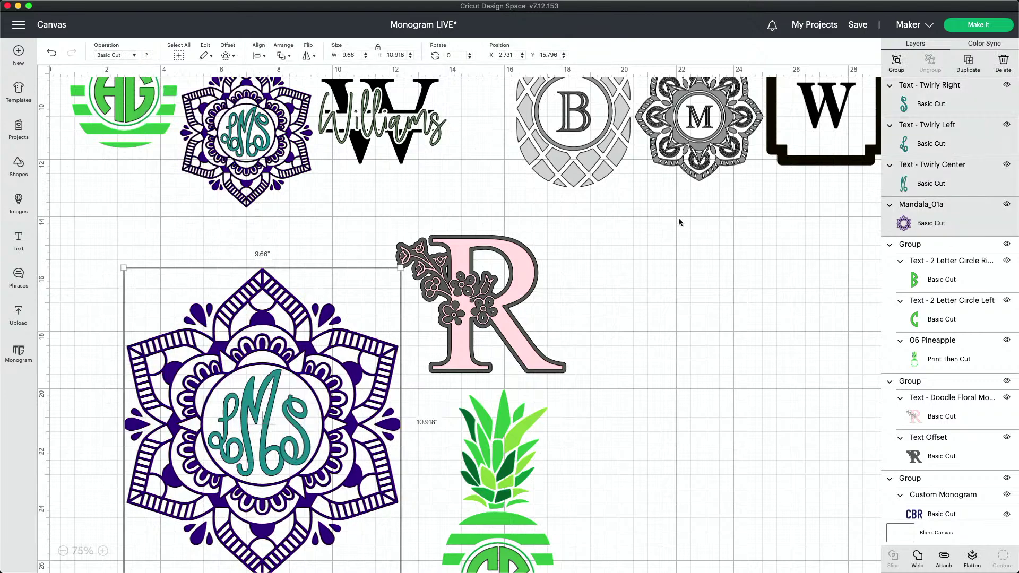
left_click(897, 63)
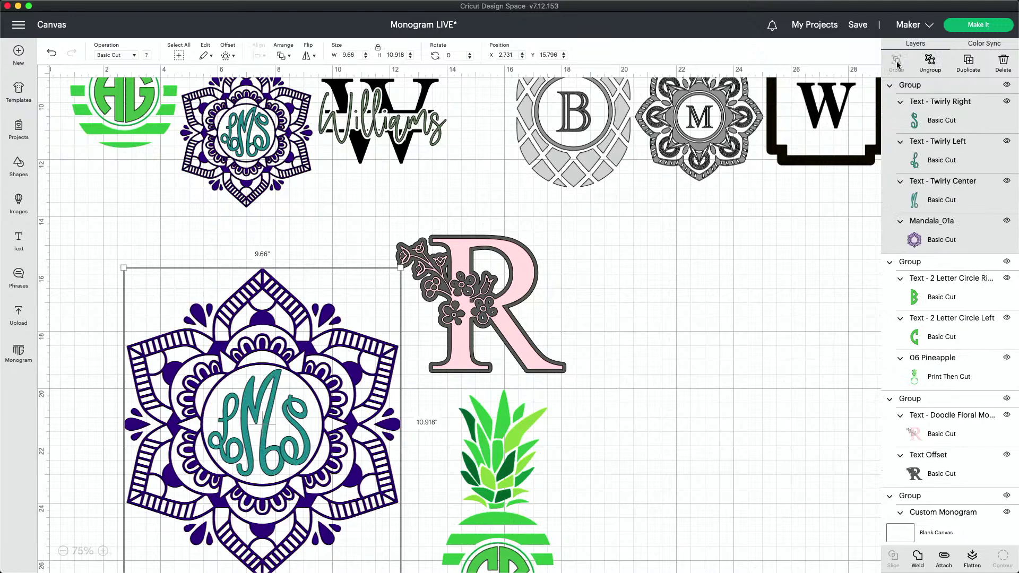